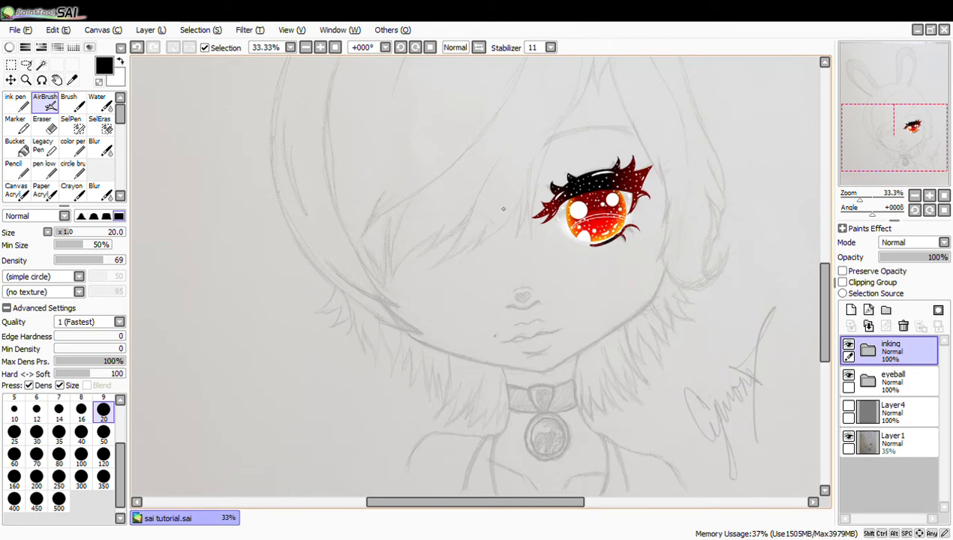
Choose the ink pen and add a new layer inside the inking folder
left_click(15, 101)
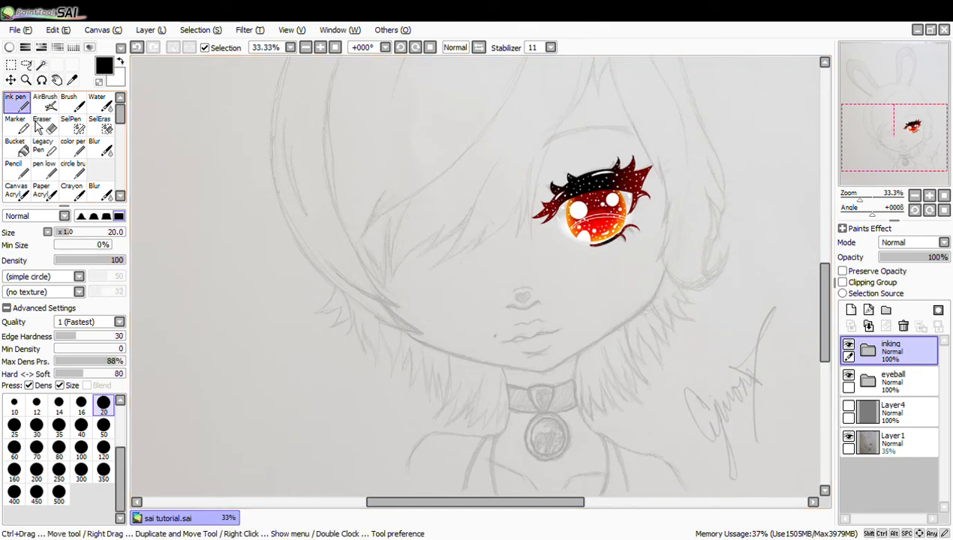
left_click(849, 407)
left_click(849, 407)
left_click(849, 438)
left_click(849, 438)
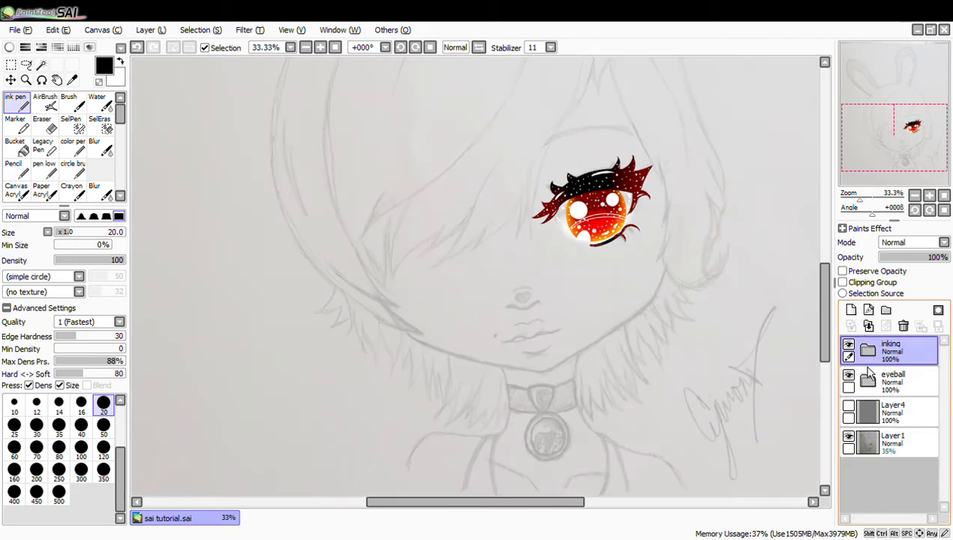
left_click(851, 311)
left_click_drag(886, 390, 888, 391)
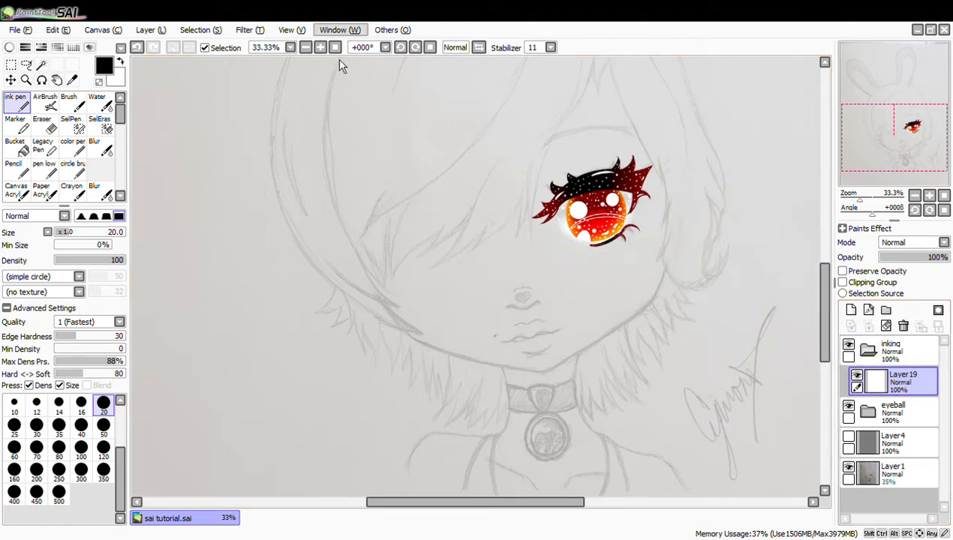
Ink a short starting segment of the jawline below the hair on the left side of the face
left_click(320, 48)
left_click(321, 47)
left_click_drag(529, 505, 517, 516)
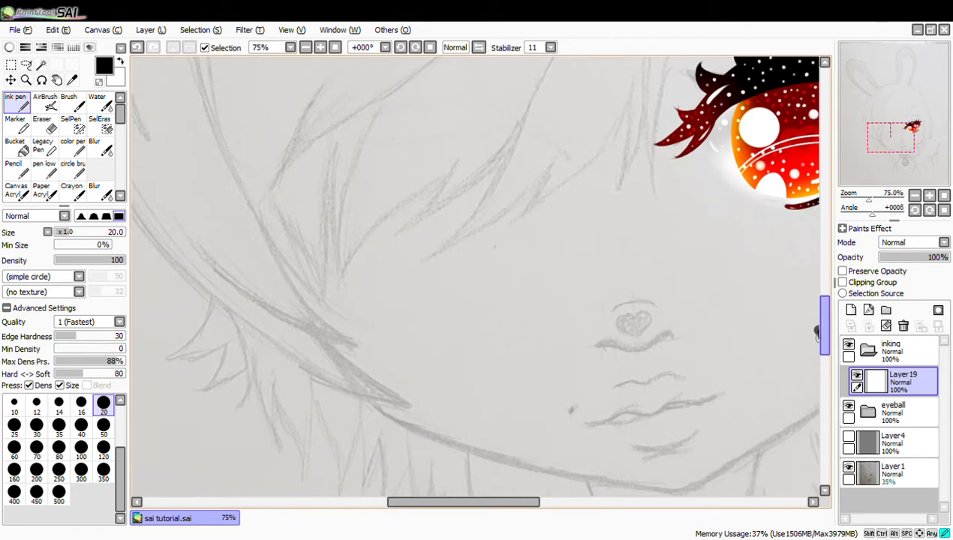
left_click_drag(825, 338, 825, 353)
left_click_drag(462, 504, 485, 524)
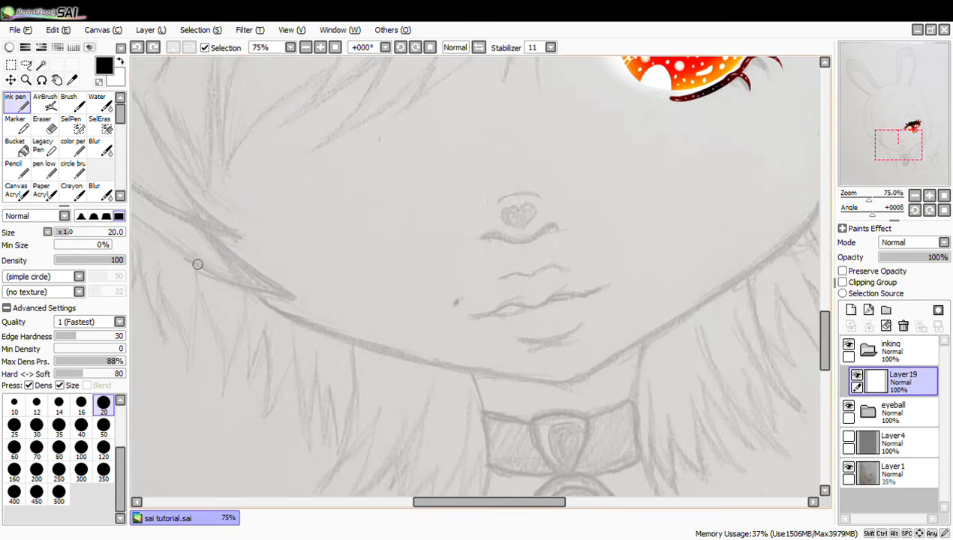
left_click_drag(261, 298, 333, 328)
key("ctrl+z")
left_click_drag(257, 295, 318, 327)
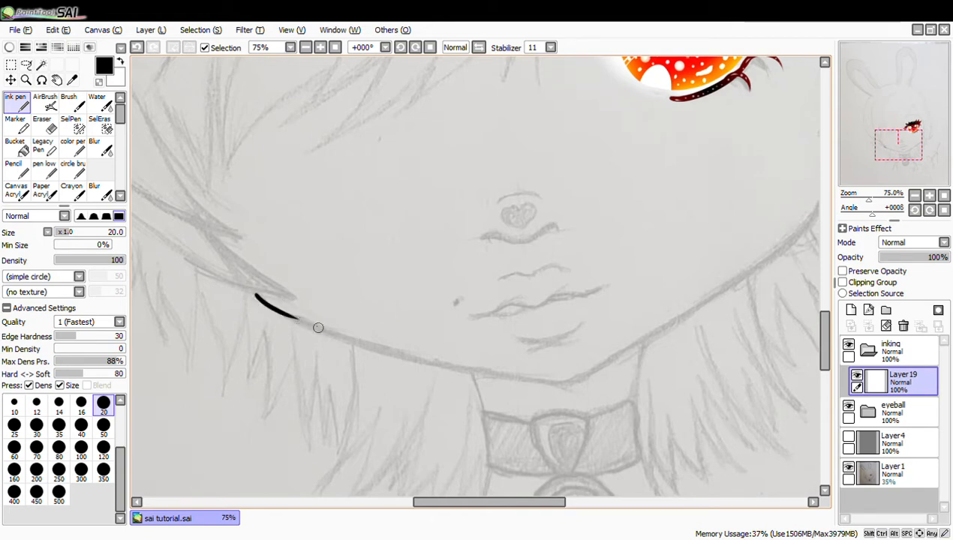
key("ctrl+z")
left_click_drag(256, 293, 304, 324)
key("ctrl+z")
left_click_drag(257, 295, 301, 321)
key("ctrl+z")
mouse_move(256, 295)
left_mouse_down()
mouse_move(283, 313)
mouse_move(487, 367)
left_mouse_up()
key("ctrl+z")
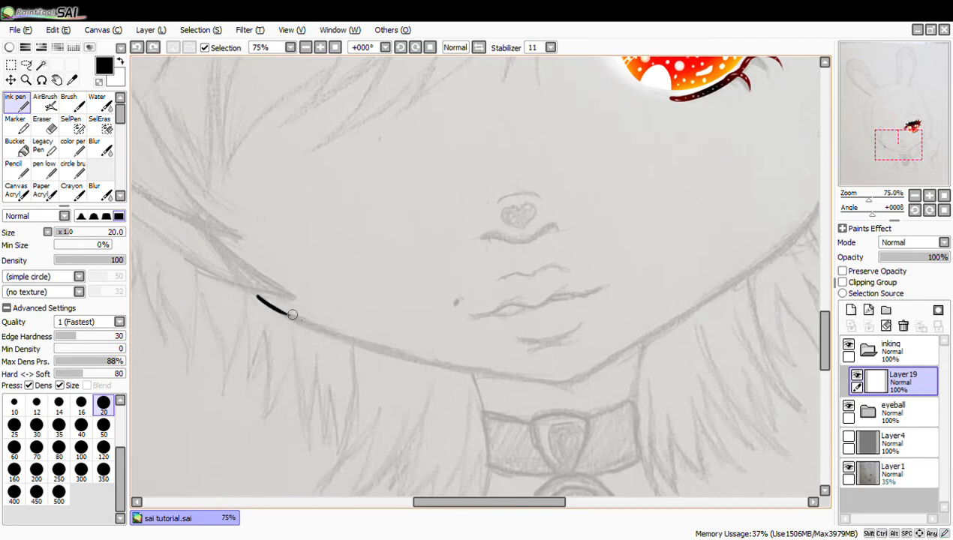
Extend the inked left jawline along the sketch past the neck toward the chin
mouse_move(279, 310)
left_mouse_down()
mouse_move(414, 358)
mouse_move(554, 385)
left_mouse_up()
key("ctrl+z")
key("ctrl+z")
left_click_drag(496, 373, 557, 385)
key("ctrl+z")
left_click_drag(498, 371, 555, 385)
key("ctrl+z")
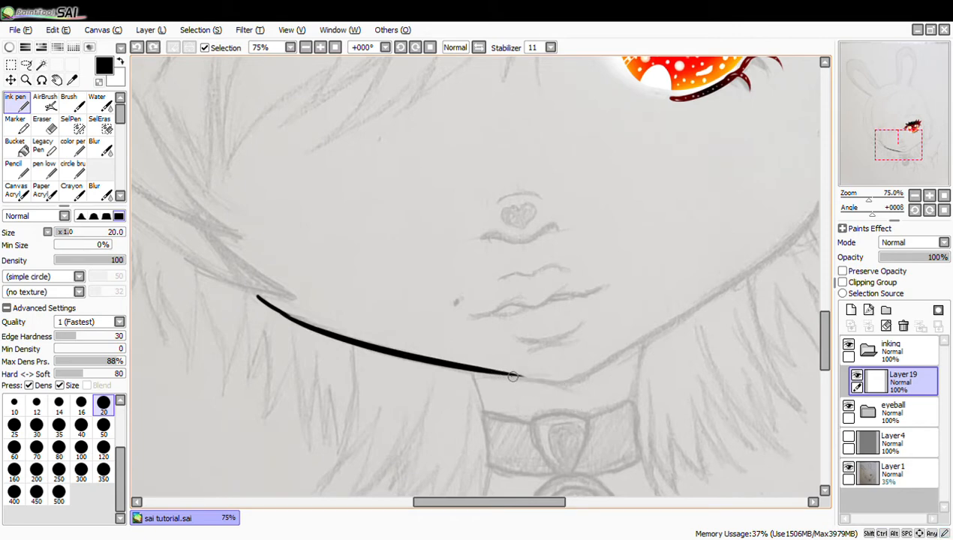
Ink the tapered end of the left jawline down to the tip of the chin
left_click_drag(495, 371, 559, 386)
key("ctrl+z")
left_click_drag(486, 369, 553, 385)
key("ctrl+z")
left_click_drag(490, 371, 558, 385)
key("ctrl+z")
left_click_drag(492, 374, 552, 386)
key("ctrl+z")
left_click_drag(487, 369, 554, 384)
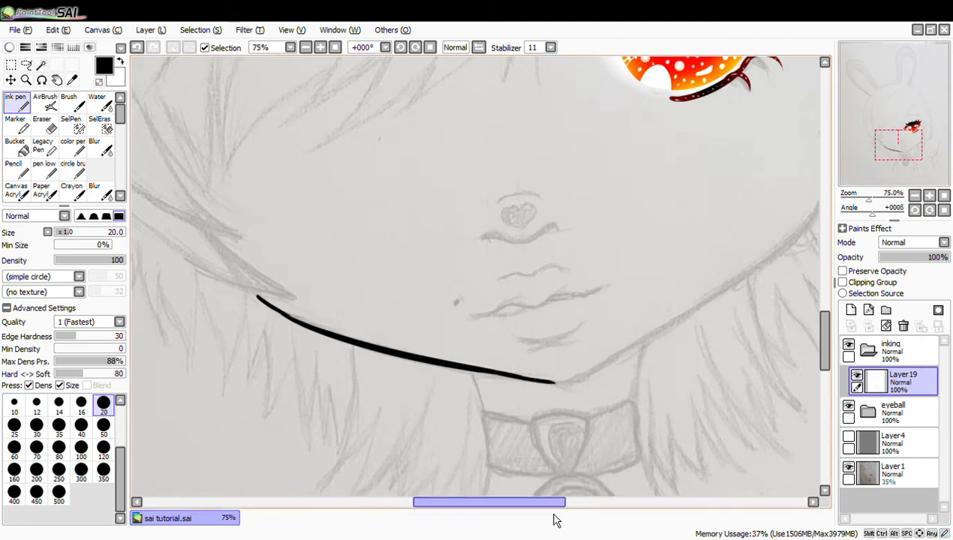
Ink both sides of the neck between the jaw and the choker
left_click_drag(556, 517, 567, 517)
left_click_drag(412, 371, 421, 403)
key("ctrl+z")
left_click_drag(409, 370, 422, 404)
key("ctrl+z")
key("ctrl+z")
left_click_drag(411, 371, 426, 411)
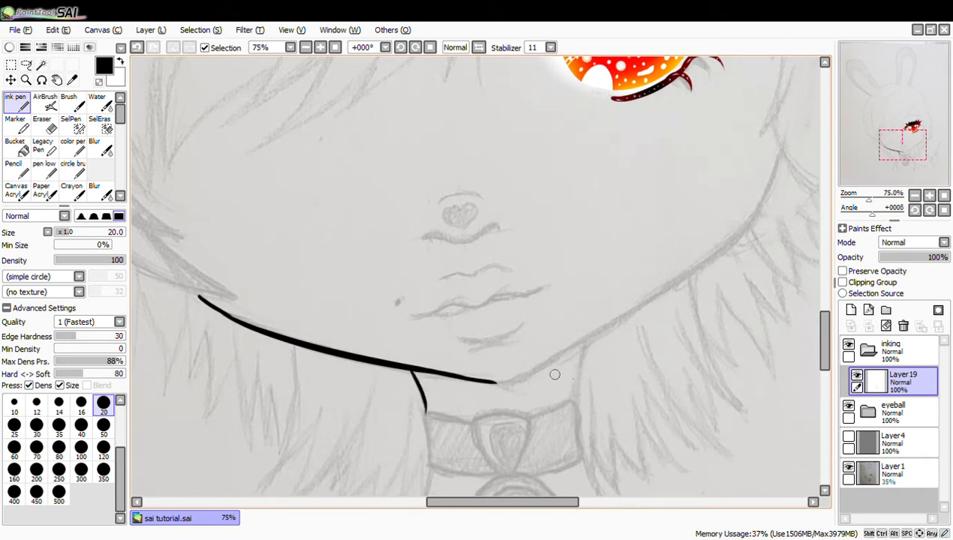
left_click_drag(584, 346, 573, 401)
key("ctrl+z")
left_click_drag(584, 346, 574, 399)
Ink both sides of the neck below the choker, curving out toward the shoulders
left_click_drag(824, 362, 823, 404)
left_click_drag(436, 206, 408, 261)
key("ctrl+z")
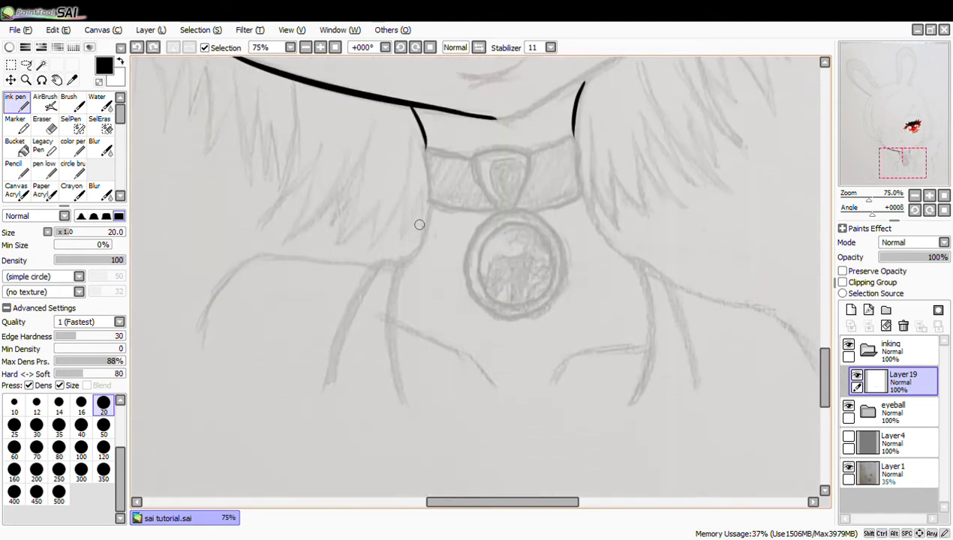
left_click_drag(431, 204, 400, 268)
left_click_drag(582, 204, 626, 271)
key("ctrl+z")
left_click_drag(586, 202, 635, 265)
Ink the two collarbone lines below the round pendant
mouse_move(647, 346)
left_mouse_down()
mouse_move(609, 353)
mouse_move(543, 393)
left_mouse_up()
mouse_move(397, 319)
left_mouse_down()
mouse_move(458, 355)
mouse_move(495, 401)
left_mouse_up()
key("ctrl+z")
left_click_drag(398, 324, 487, 377)
key("ctrl+z")
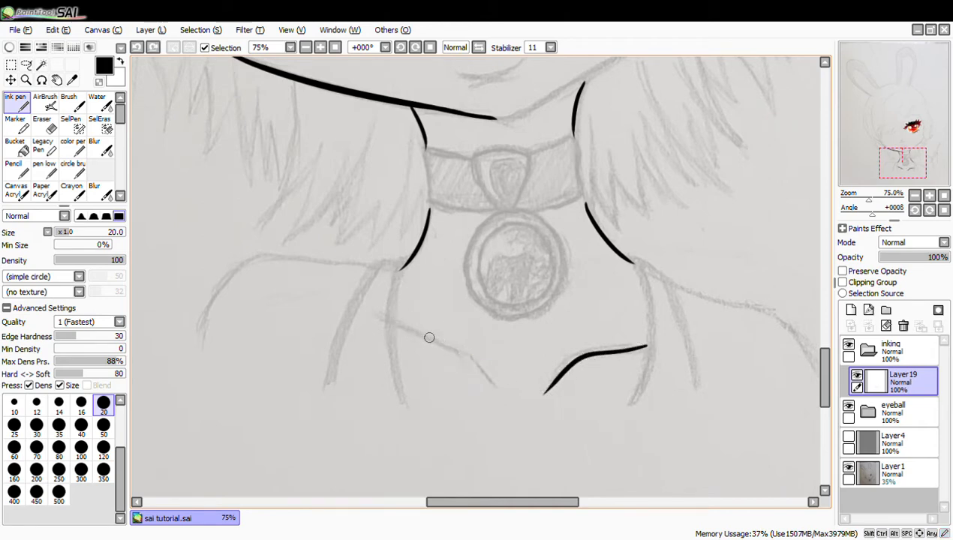
left_click_drag(401, 324, 502, 398)
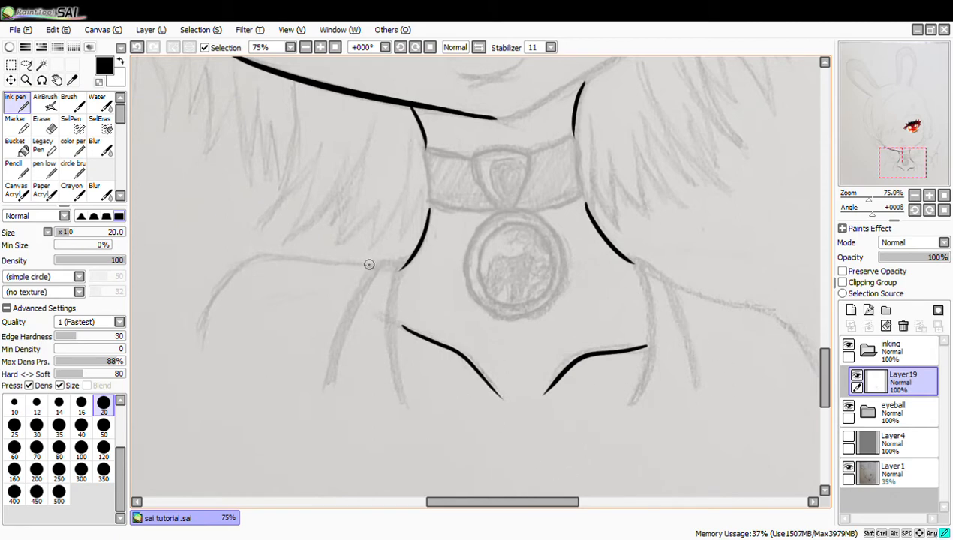
Ink the left shoulder from the strap outward and down the arm
mouse_move(368, 266)
left_mouse_down()
mouse_move(314, 261)
mouse_move(218, 323)
left_mouse_up()
key("ctrl+z")
mouse_move(374, 265)
left_mouse_down()
mouse_move(262, 257)
mouse_move(194, 344)
left_mouse_up()
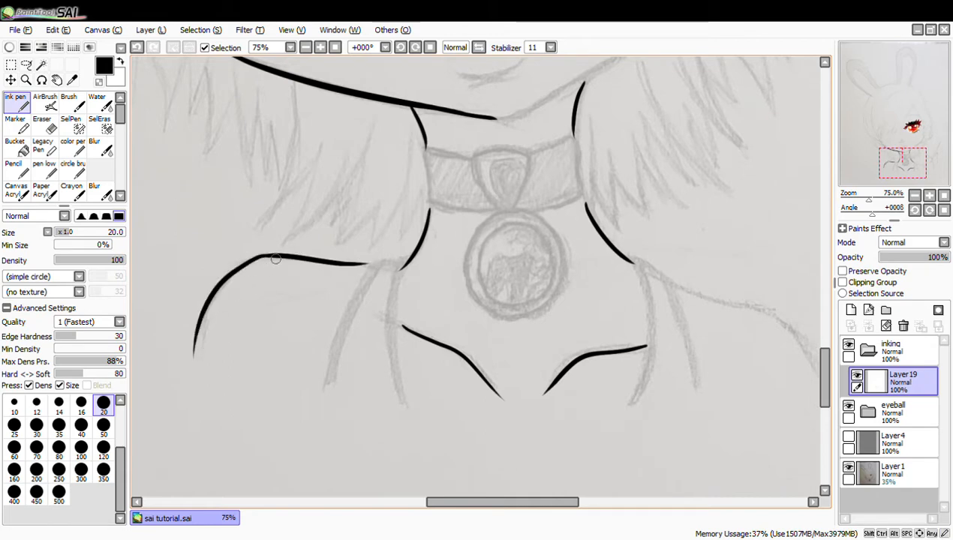
key("ctrl+z")
mouse_move(271, 256)
left_mouse_down()
mouse_move(245, 267)
mouse_move(212, 344)
left_mouse_up()
key("ctrl+z")
left_click_drag(272, 256, 201, 337)
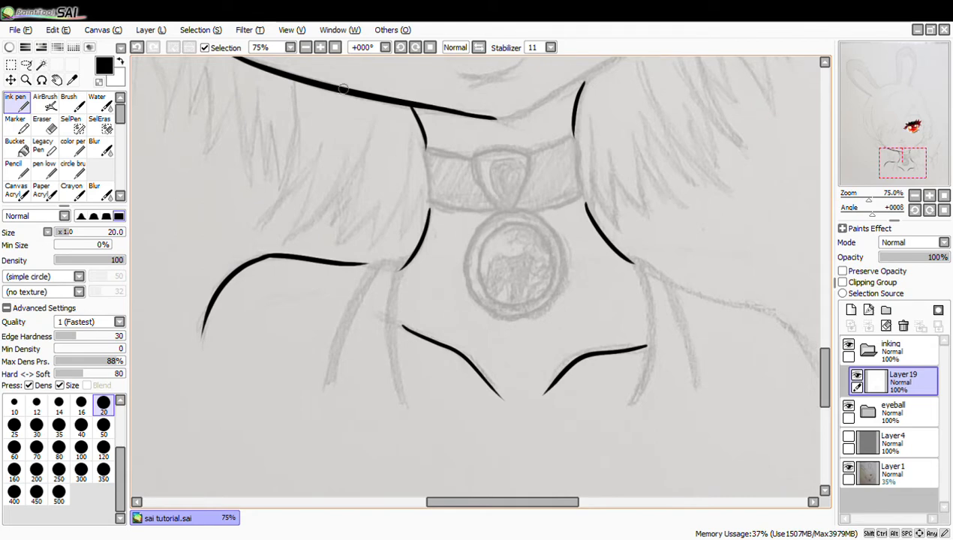
Ink the upper slope of the right shoulder outward from the strap
left_click_drag(563, 503, 599, 514)
left_click(412, 53)
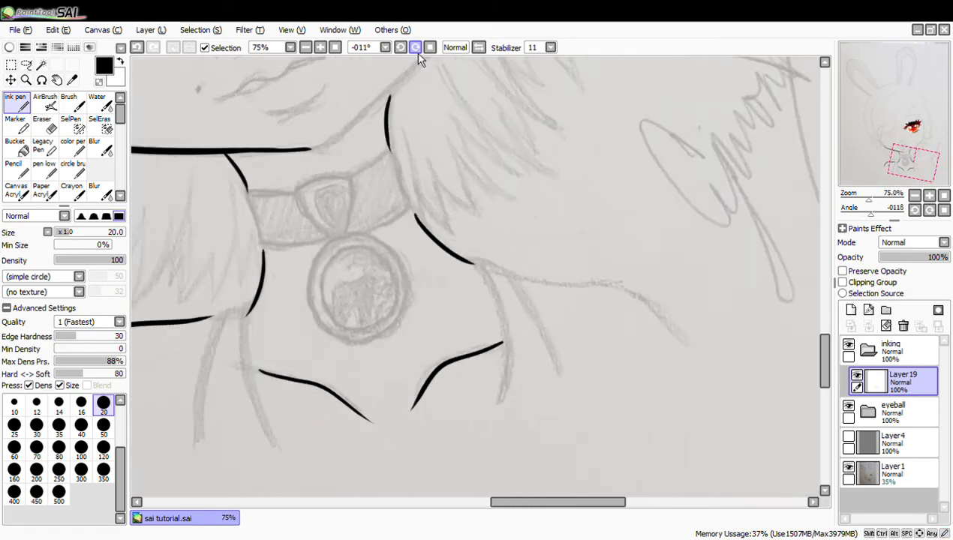
left_click(417, 50)
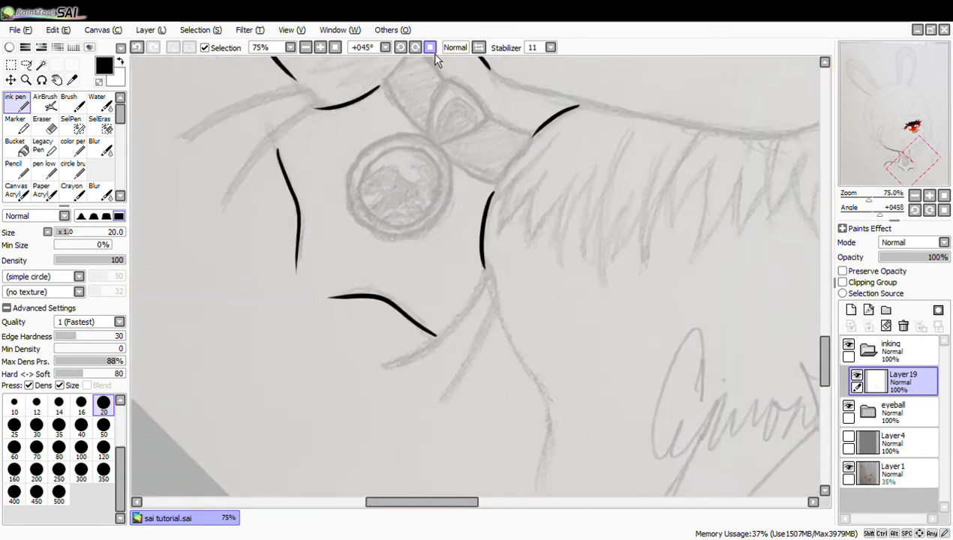
left_click(433, 51)
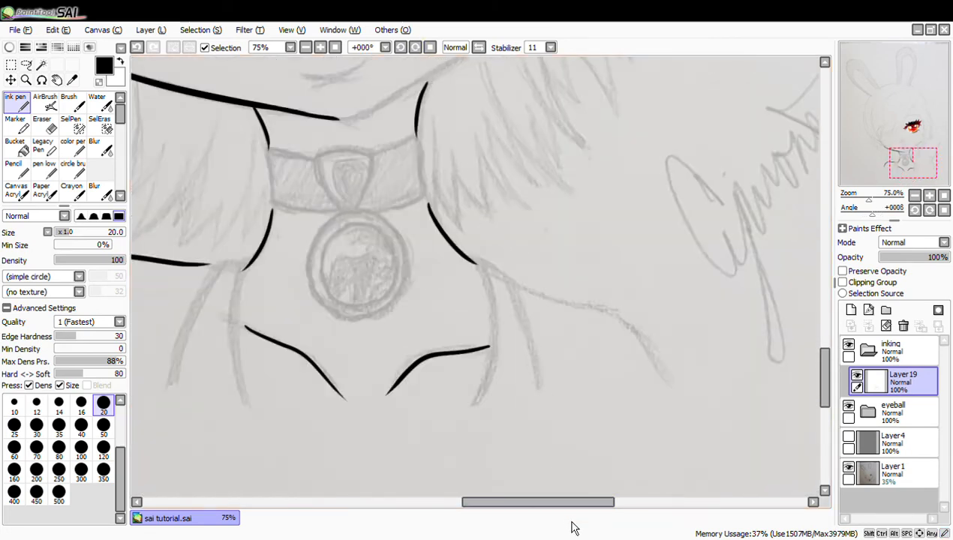
left_click_drag(559, 503, 573, 501)
left_click_drag(457, 287, 561, 324)
key("ctrl+z")
mouse_move(451, 283)
left_mouse_down()
mouse_move(551, 311)
mouse_move(611, 363)
left_mouse_up()
key("ctrl+z")
Ink the rounded outer curve of the right shoulder down the arm
left_click_drag(535, 307, 605, 383)
key("ctrl+z")
left_click_drag(535, 307, 607, 383)
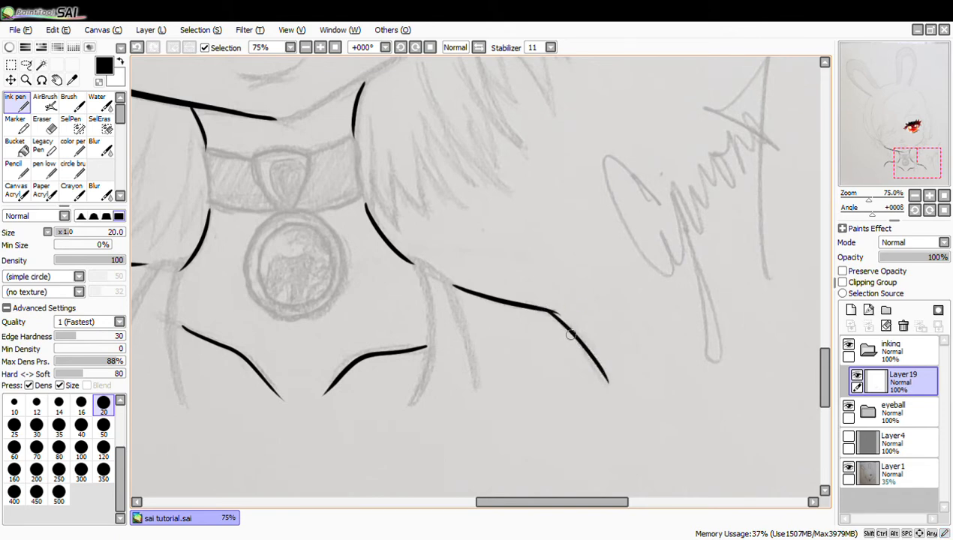
key("ctrl+z")
left_click_drag(544, 310, 609, 386)
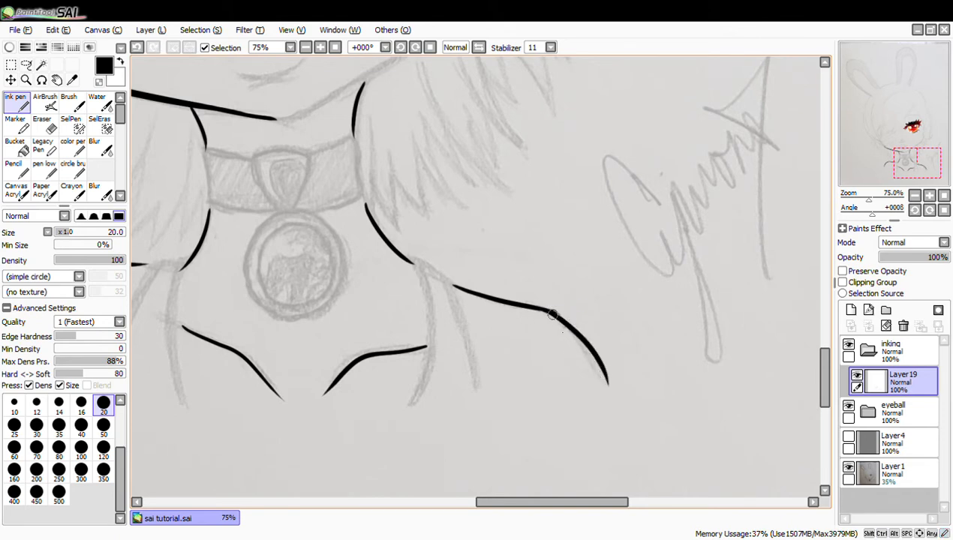
Ink the right cheek and jawline from beside the hair down to the neck
left_click_drag(564, 513, 537, 517)
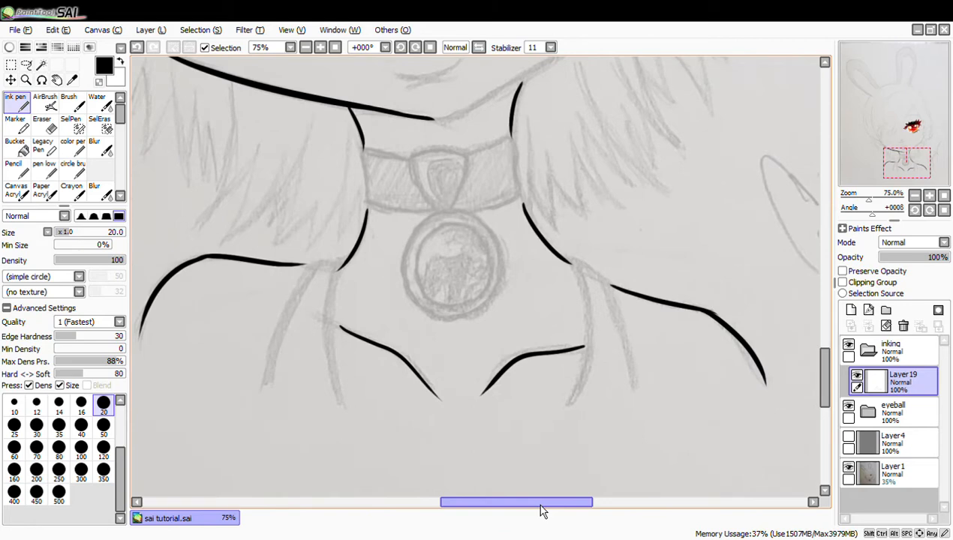
left_click_drag(825, 375, 825, 330)
mouse_move(718, 201)
left_mouse_down()
mouse_move(686, 276)
mouse_move(455, 404)
left_mouse_up()
key("ctrl+z")
key("ctrl+z")
mouse_move(695, 260)
left_mouse_down()
mouse_move(605, 333)
mouse_move(438, 406)
left_mouse_up()
key("ctrl+z")
mouse_move(695, 260)
left_mouse_down()
mouse_move(483, 402)
mouse_move(433, 421)
left_mouse_up()
key("ctrl+z")
mouse_move(695, 257)
left_mouse_down()
mouse_move(638, 317)
mouse_move(524, 394)
mouse_move(537, 380)
mouse_move(413, 434)
left_mouse_up()
key("ctrl+z")
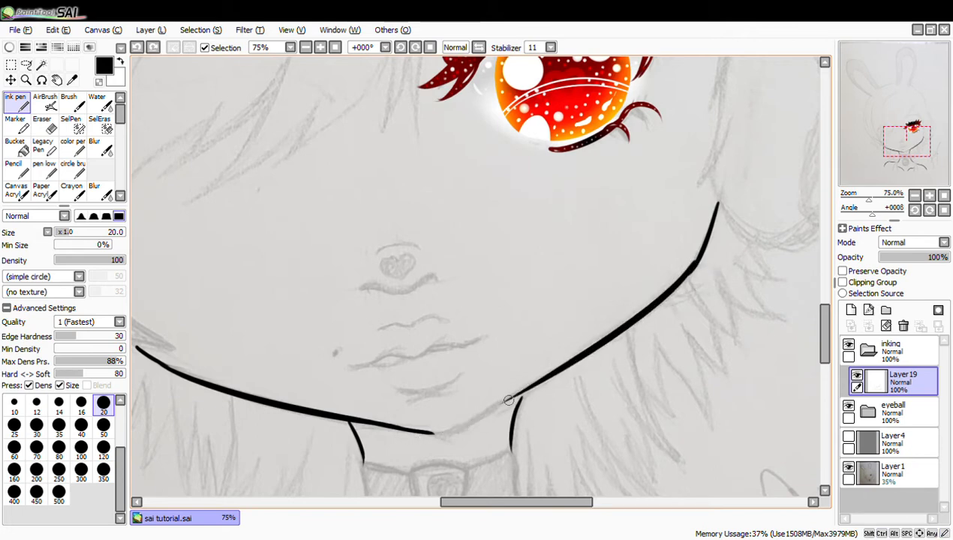
Ink the last stretch of the right jawline so that it meets the left one at the chin tip
left_click_drag(537, 378, 436, 437)
key("ctrl+z")
mouse_move(536, 378)
left_mouse_down()
mouse_move(434, 435)
mouse_move(469, 421)
mouse_move(453, 427)
mouse_move(461, 422)
left_mouse_up()
key("ctrl+z")
key("ctrl+z")
key("ctrl+z")
key("ctrl+z")
left_click_drag(426, 434, 452, 425)
key("ctrl+z")
Erase the stray overshoot under the chin tip where the two jawlines meet
left_click(44, 126)
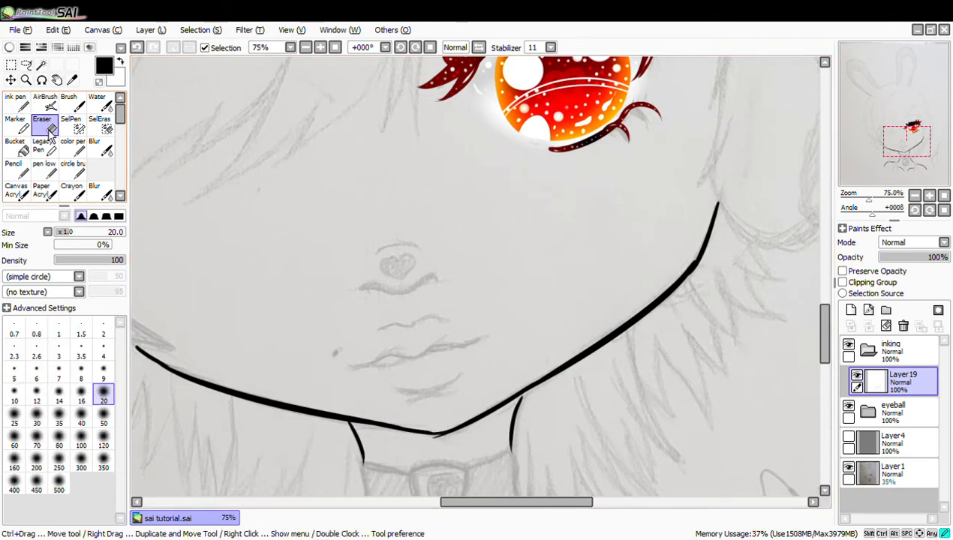
mouse_move(442, 440)
left_mouse_down()
mouse_move(449, 434)
mouse_move(435, 437)
left_mouse_up()
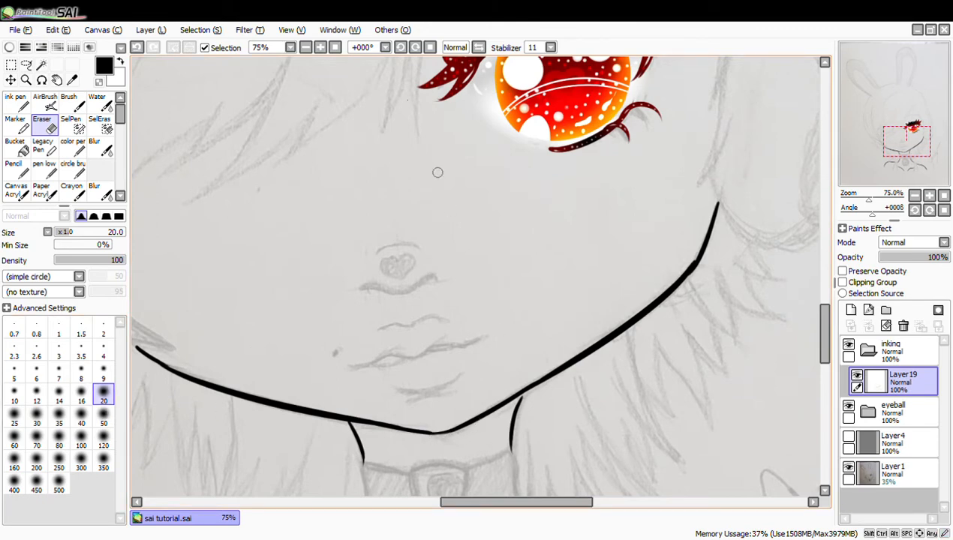
left_click(322, 48)
left_click(322, 48)
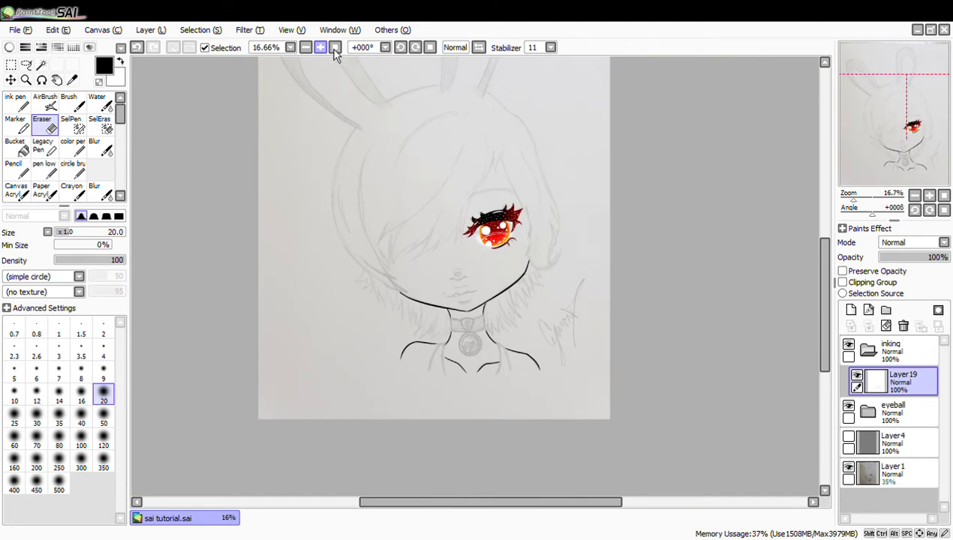
left_click(320, 48)
left_click(321, 48)
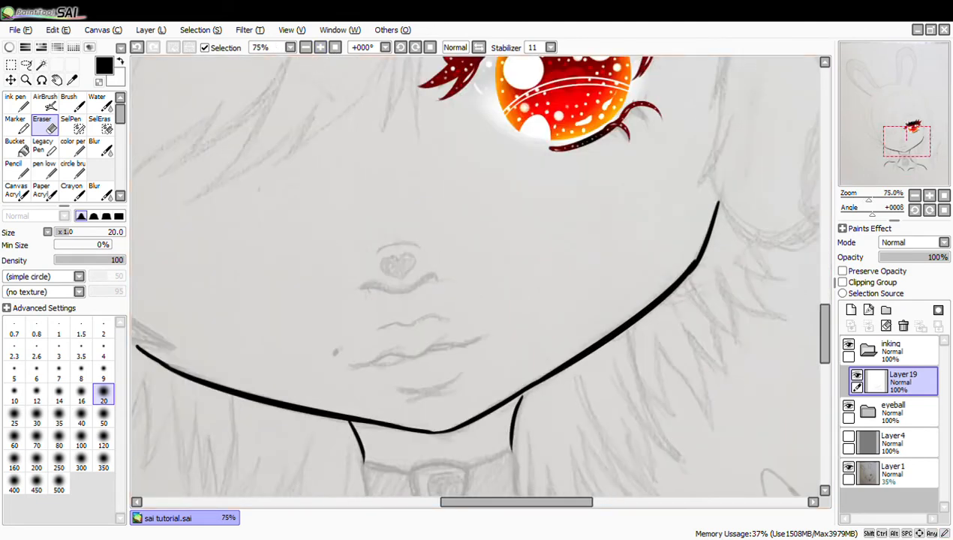
Ink the small arc above the heart on the nose with the ink pen
mouse_move(522, 502)
left_mouse_down()
mouse_move(519, 518)
mouse_move(500, 517)
left_mouse_up()
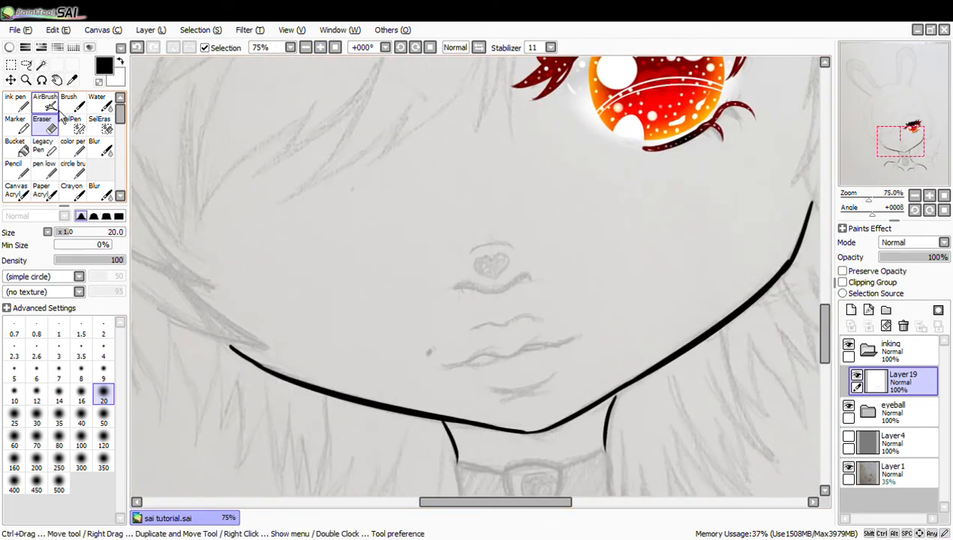
left_click(25, 107)
mouse_move(467, 255)
left_mouse_down()
mouse_move(518, 253)
mouse_move(490, 244)
mouse_move(519, 252)
mouse_move(468, 251)
mouse_move(513, 250)
left_mouse_up()
key("ctrl+z")
key("ctrl+z")
key("ctrl+z")
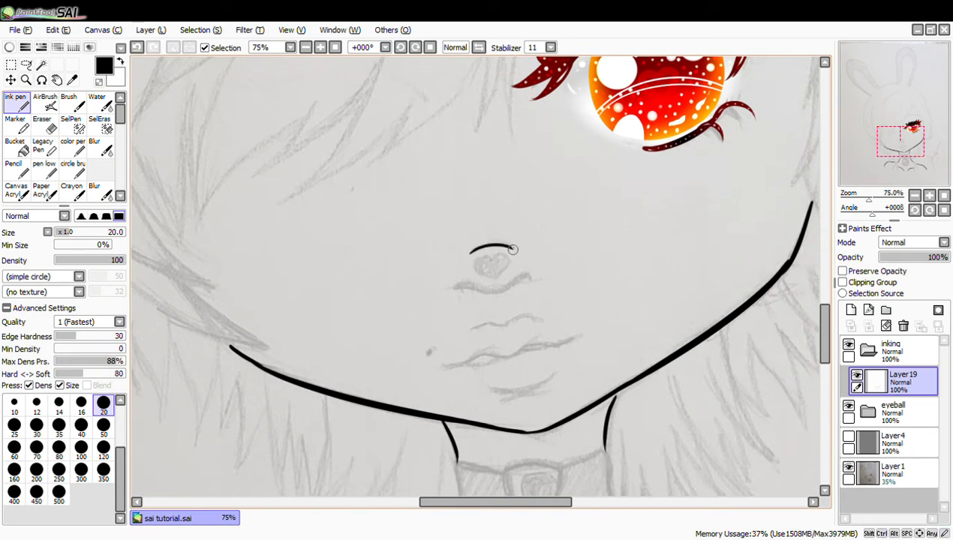
Try to ink the underside of the nose as one wavy line
mouse_move(455, 286)
left_mouse_down()
mouse_move(488, 293)
mouse_move(532, 278)
left_mouse_up()
key("ctrl+z")
key("ctrl+z")
key("ctrl+z")
key("ctrl+z")
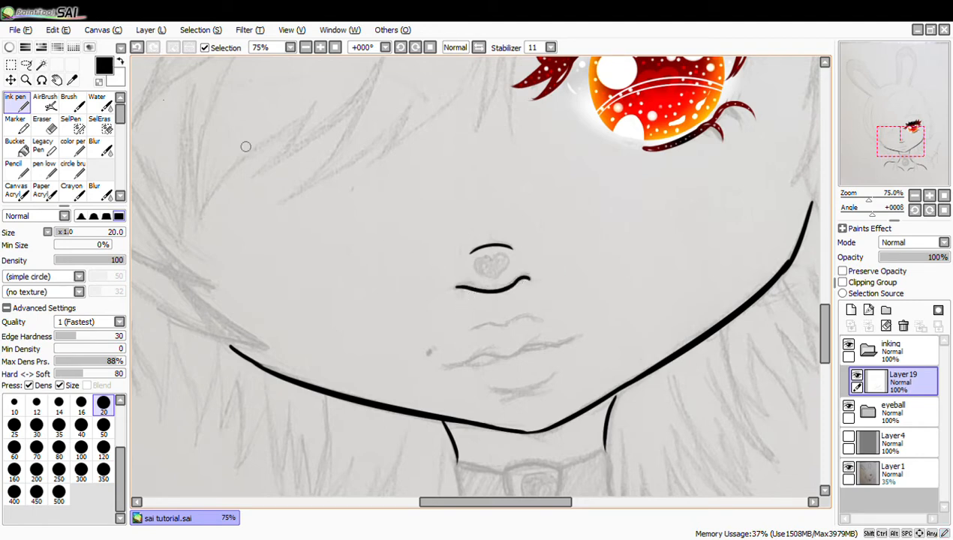
key("ctrl+z")
key("ctrl+z")
Ink the right half of the nose's underside, with its end hooking over the nostril
left_click_drag(488, 293, 531, 283)
key("ctrl+z")
key("ctrl+z")
key("ctrl+z")
key("ctrl+z")
key("ctrl+z")
key("ctrl+z")
key("ctrl+z")
key("ctrl+z")
key("ctrl+z")
key("ctrl+z")
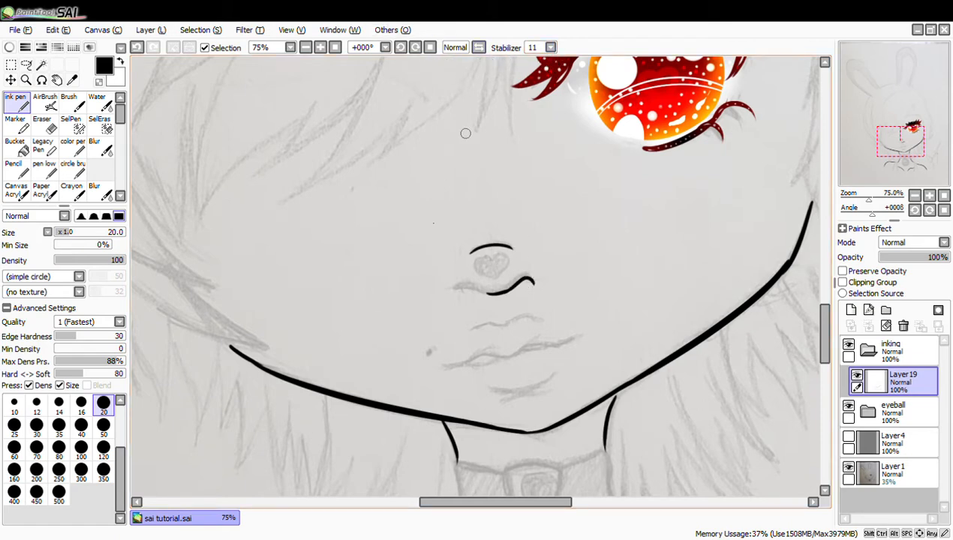
Ink the left half of the nose's underside and blend it into the right half
left_click_drag(482, 292, 454, 291)
key("ctrl+z")
key("ctrl+z")
left_click_drag(476, 290, 448, 297)
key("ctrl+z")
key("ctrl+z")
left_click_drag(499, 295, 493, 297)
Review the inked face, neck and shoulders at several zoom levels
left_click(320, 48)
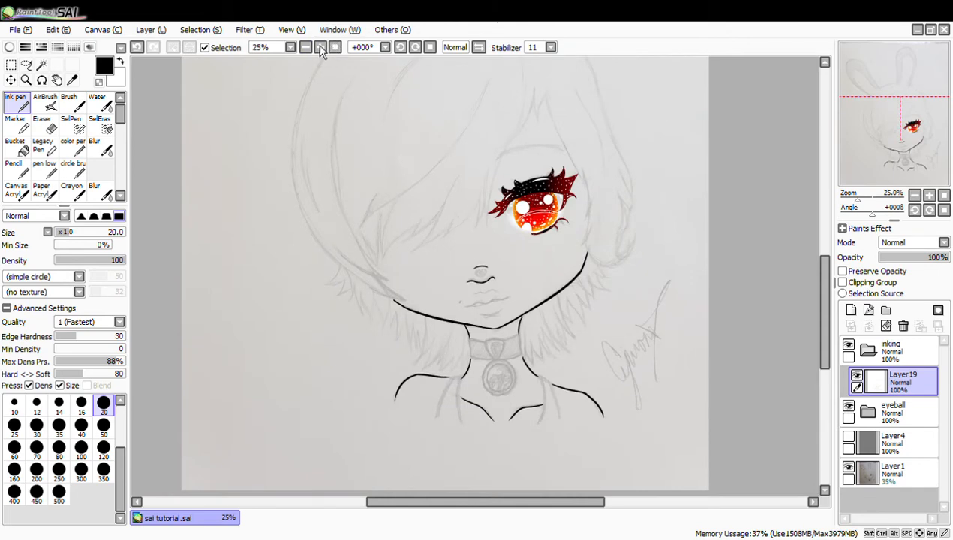
left_click(321, 48)
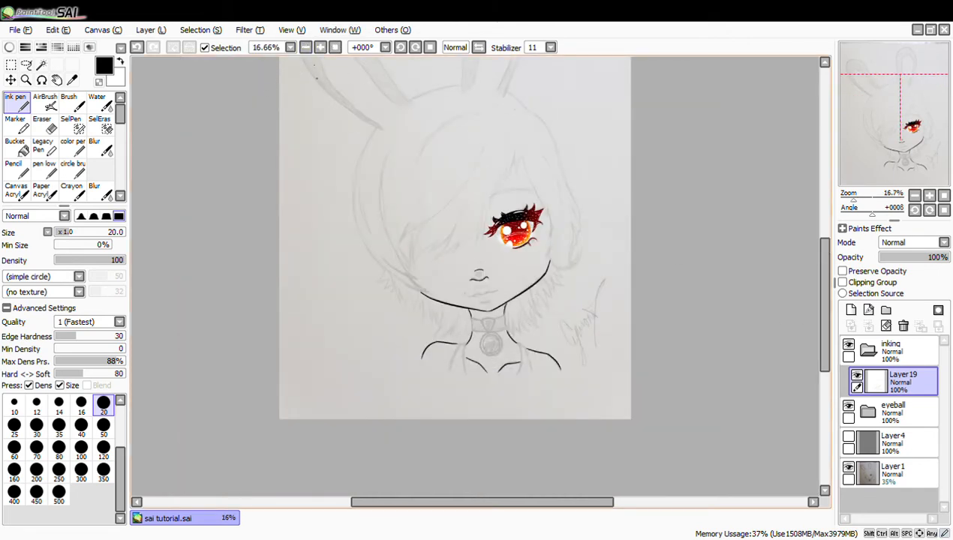
left_click(321, 49)
left_click(323, 50)
left_click(324, 50)
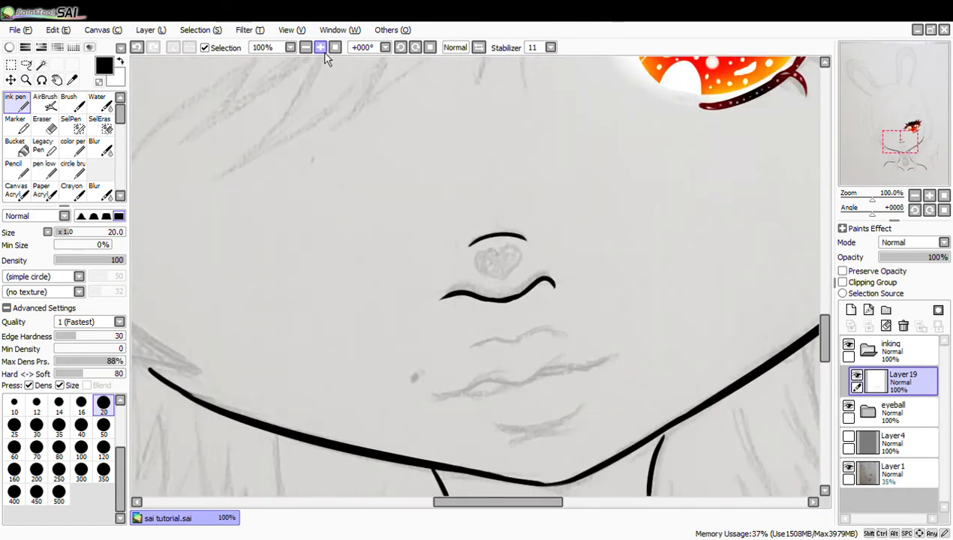
left_click(309, 47)
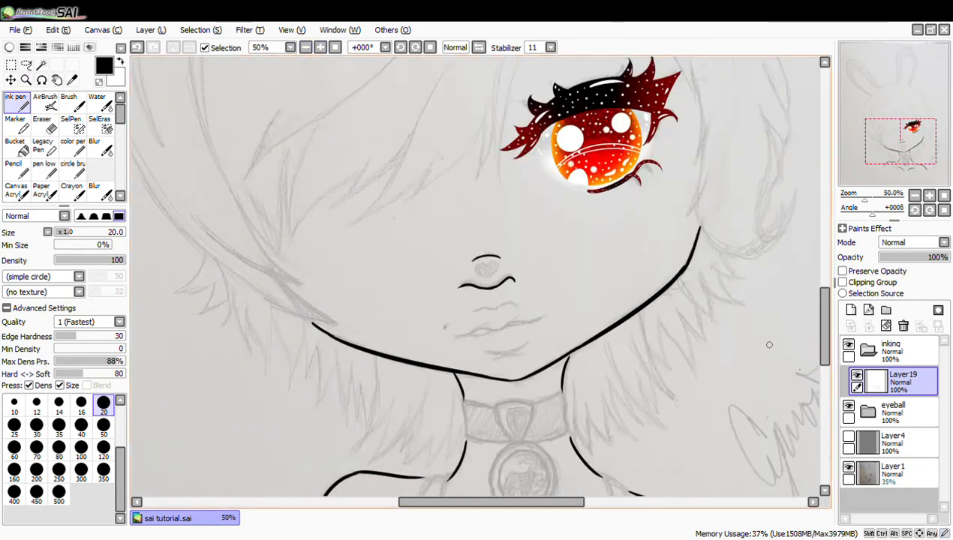
mouse_move(826, 347)
left_mouse_down()
mouse_move(830, 383)
mouse_move(825, 342)
left_mouse_up()
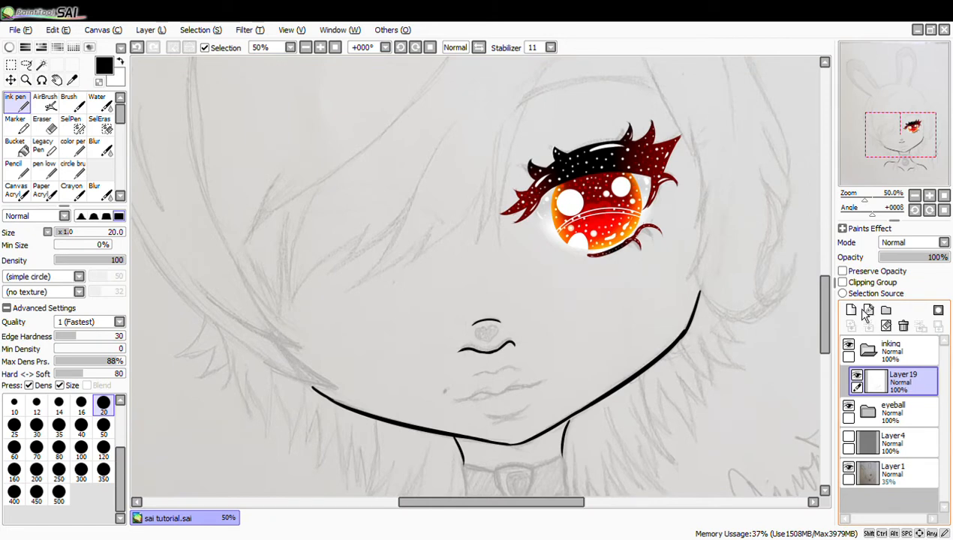
On a new layer in the inking folder, ink the lowest hair tips beside the left end of the jawline
left_click(852, 310)
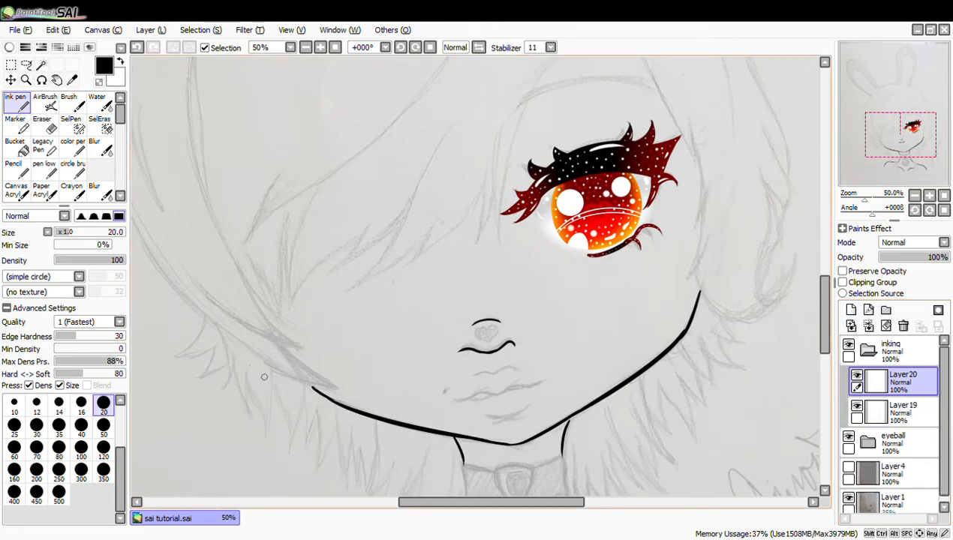
left_click_drag(253, 352, 353, 394)
left_click_drag(277, 345, 352, 391)
key("ctrl+z")
left_click_drag(285, 349, 348, 388)
left_click_drag(271, 344, 308, 350)
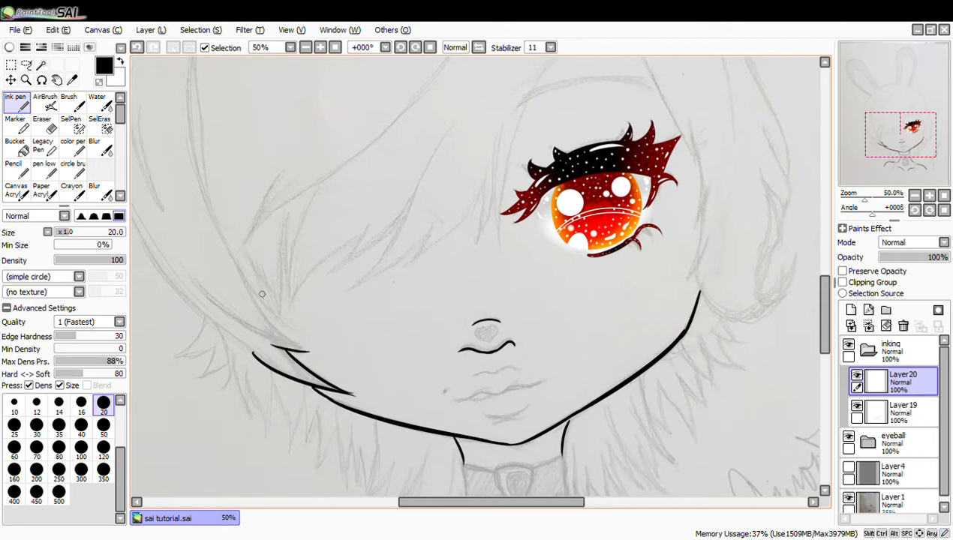
Ink the pointed hair strands rising along the left cheek above the lowest hair tips
left_click_drag(232, 260, 311, 357)
left_click_drag(241, 275, 282, 314)
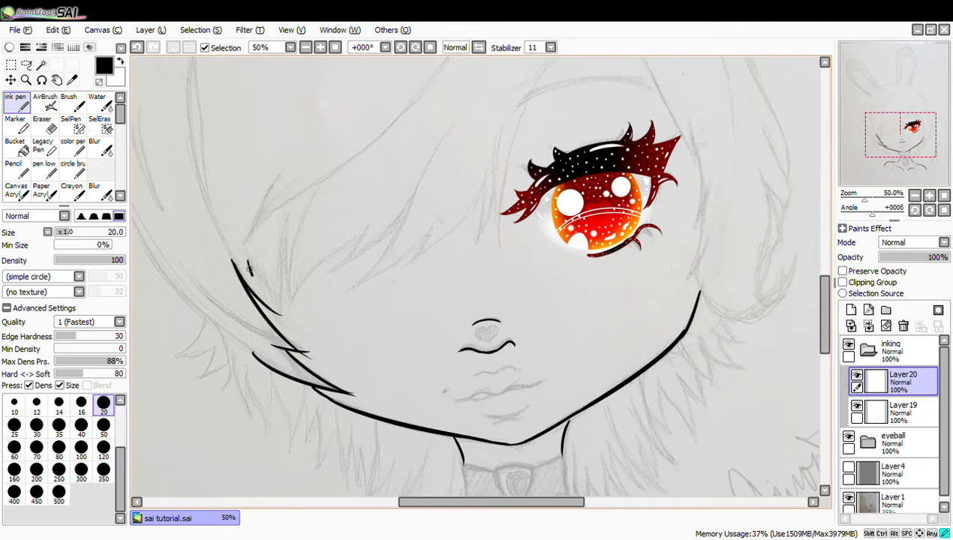
left_click_drag(248, 259, 274, 298)
left_click_drag(276, 226, 283, 306)
mouse_move(294, 218)
left_mouse_down()
mouse_move(278, 295)
mouse_move(287, 252)
mouse_move(298, 312)
left_mouse_up()
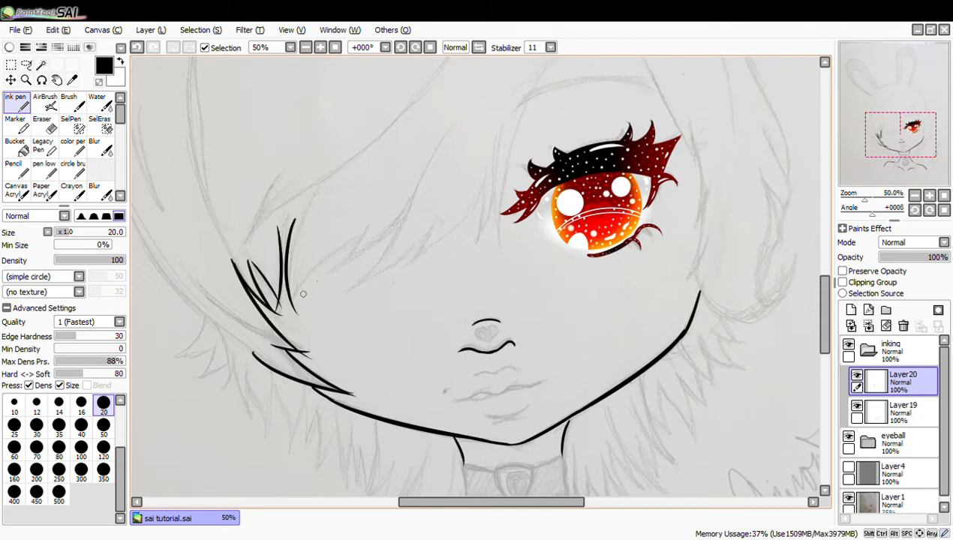
Ink the jagged fringe locks sweeping diagonally across the covered left side of the face
left_click_drag(356, 229, 295, 314)
left_click_drag(359, 231, 334, 275)
left_click_drag(405, 207, 347, 268)
left_click_drag(448, 136, 340, 284)
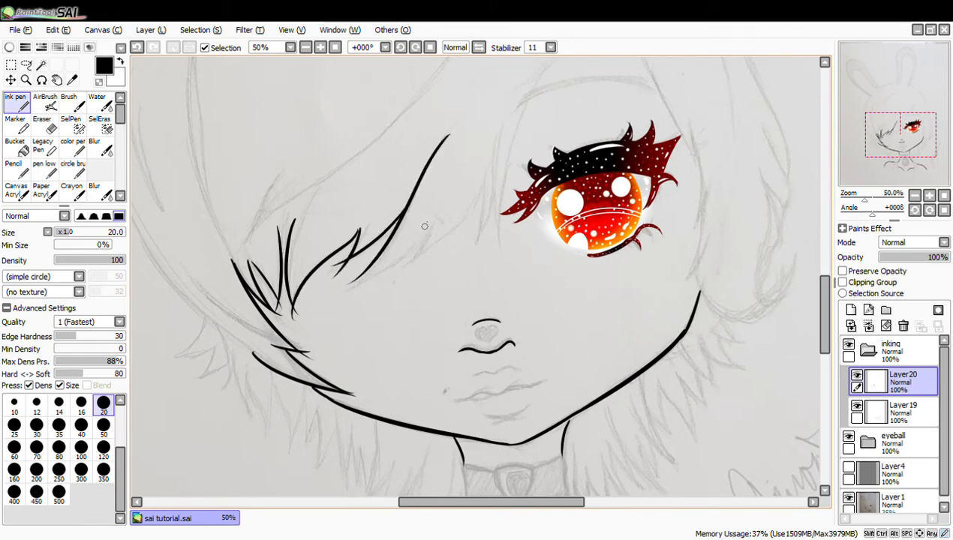
left_click_drag(425, 222, 340, 291)
left_click_drag(426, 229, 401, 264)
left_click_drag(486, 178, 392, 259)
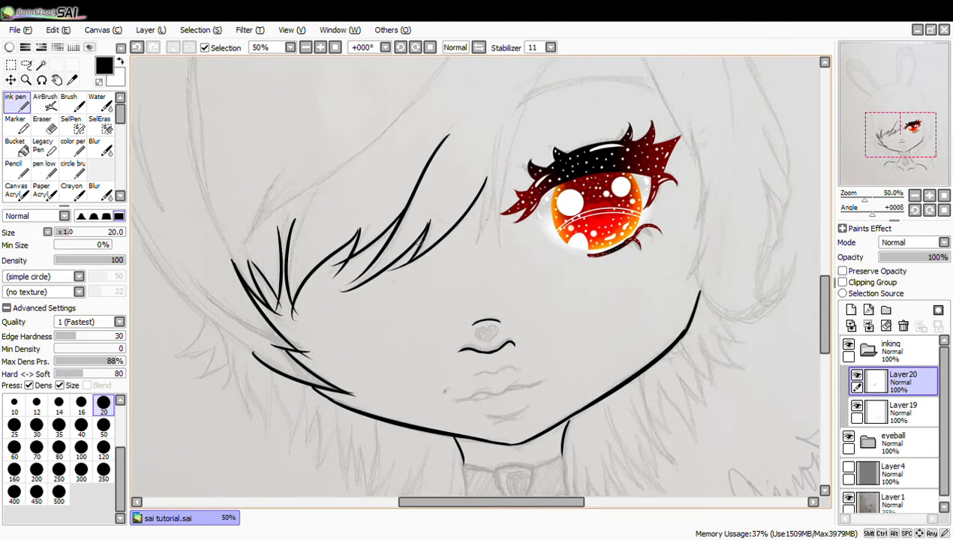
Ink the fringe strands beside the eye's inner corner, including the long curve rising toward the forehead
left_click_drag(501, 144, 510, 262)
scroll(811, 289, "up", 3)
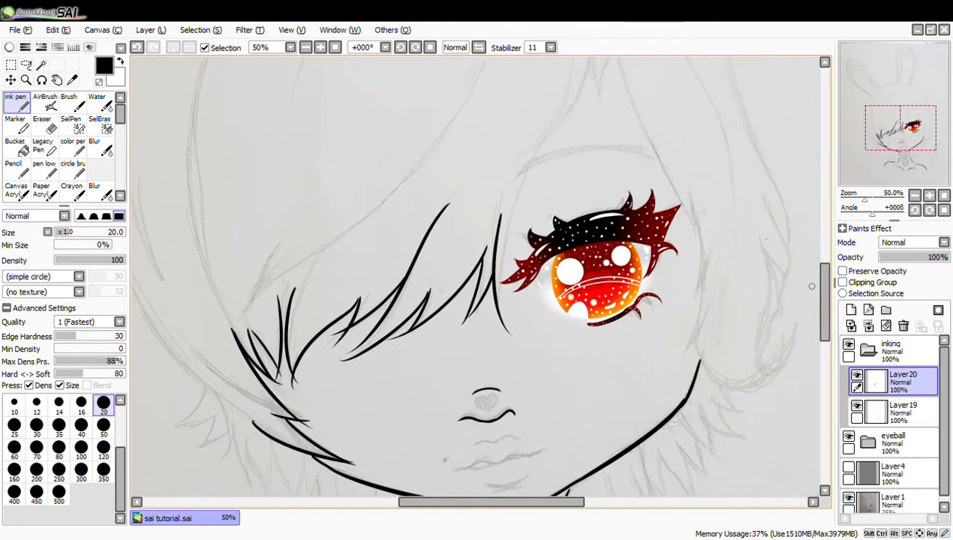
mouse_move(561, 126)
left_mouse_down()
mouse_move(542, 153)
mouse_move(510, 323)
left_mouse_up()
key("ctrl+z")
left_click_drag(554, 129, 501, 342)
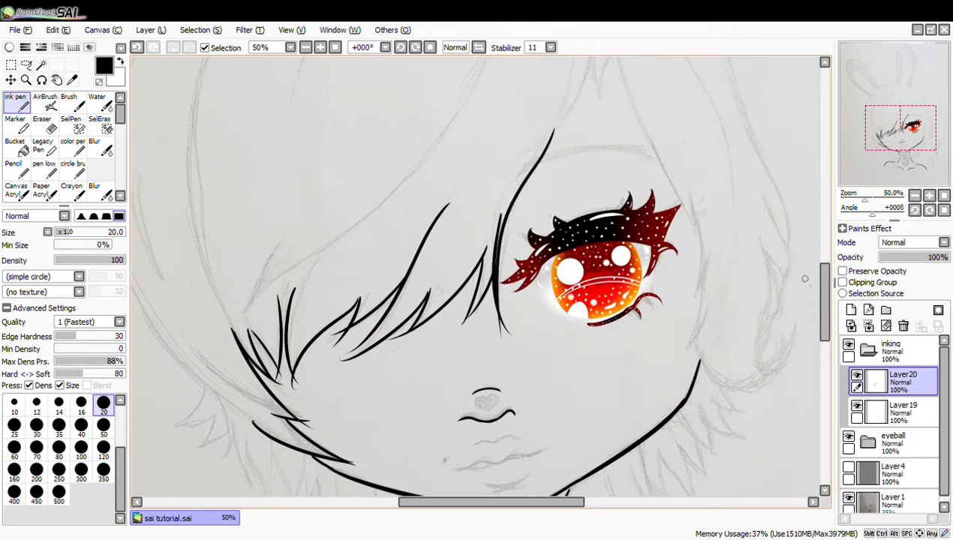
Ink the tapered strands above the forehead where the fringe parts
scroll(805, 278, "up", 5)
mouse_move(565, 89)
left_mouse_down()
mouse_move(567, 153)
mouse_move(548, 235)
mouse_move(572, 112)
mouse_move(552, 246)
left_mouse_up()
key("ctrl+z")
left_click_drag(596, 138, 542, 259)
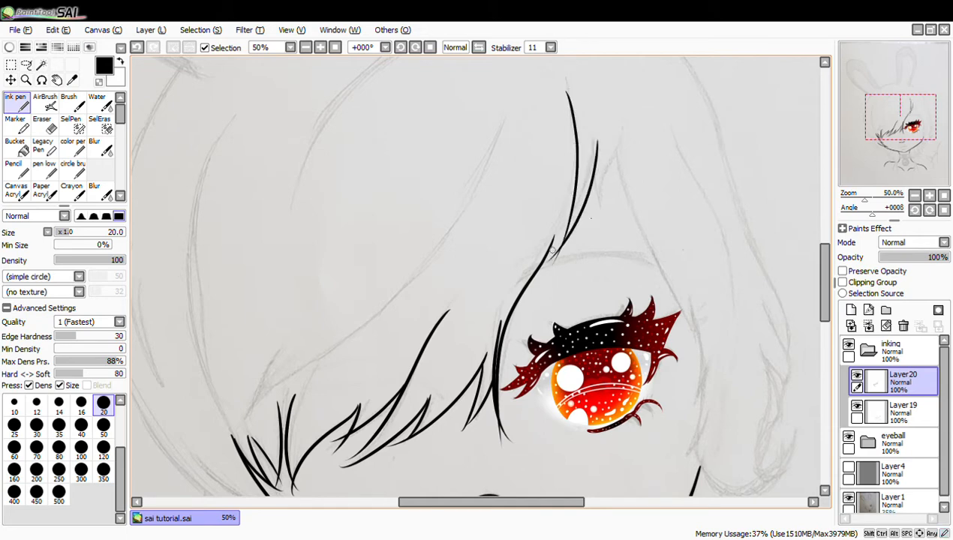
left_click_drag(600, 152, 593, 224)
left_click_drag(620, 139, 595, 224)
Ink the hair lock framing the right side of the face and the rounded curl beside the jaw
left_click_drag(622, 154, 688, 354)
left_click_drag(694, 312, 681, 381)
left_click_drag(694, 329, 680, 421)
scroll(781, 312, "down", 5)
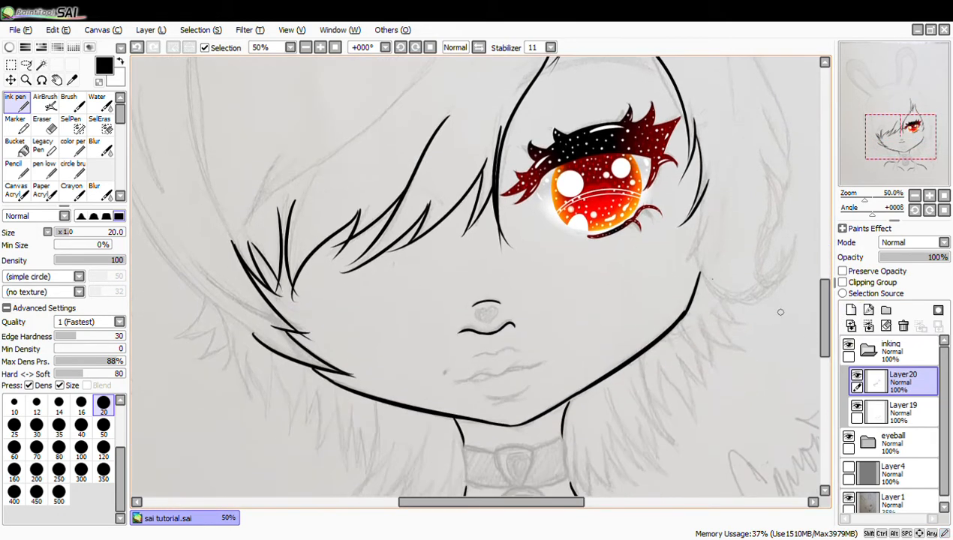
mouse_move(709, 216)
left_mouse_down()
mouse_move(670, 273)
mouse_move(805, 239)
left_mouse_up()
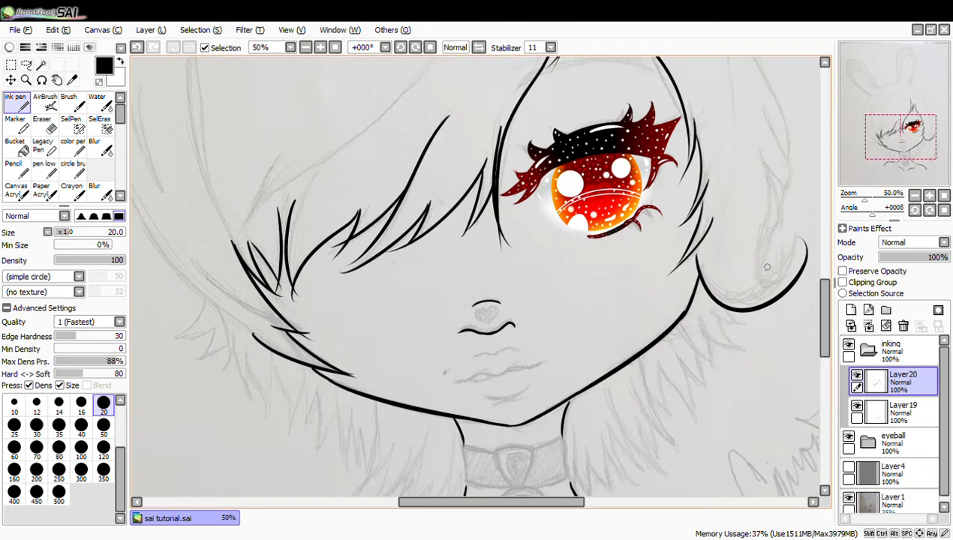
Try to ink an inner line inside the rounded curl beside the right jaw
left_click_drag(749, 279, 803, 239)
key("ctrl+z")
left_click_drag(748, 279, 805, 240)
key("ctrl+z")
On another new layer in the inking folder, ink the edges of both shoulder straps
scroll(820, 369, "down", 3)
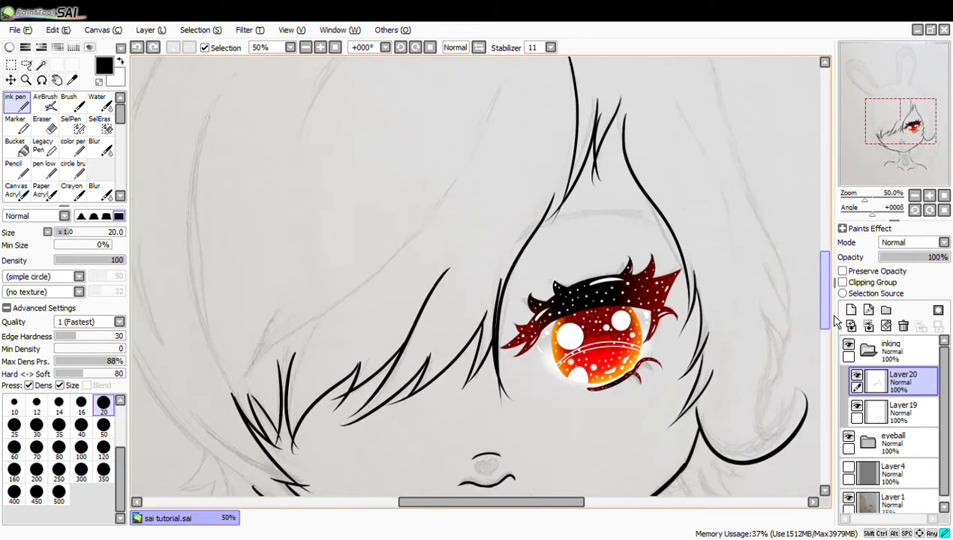
scroll(815, 371, "down", 3)
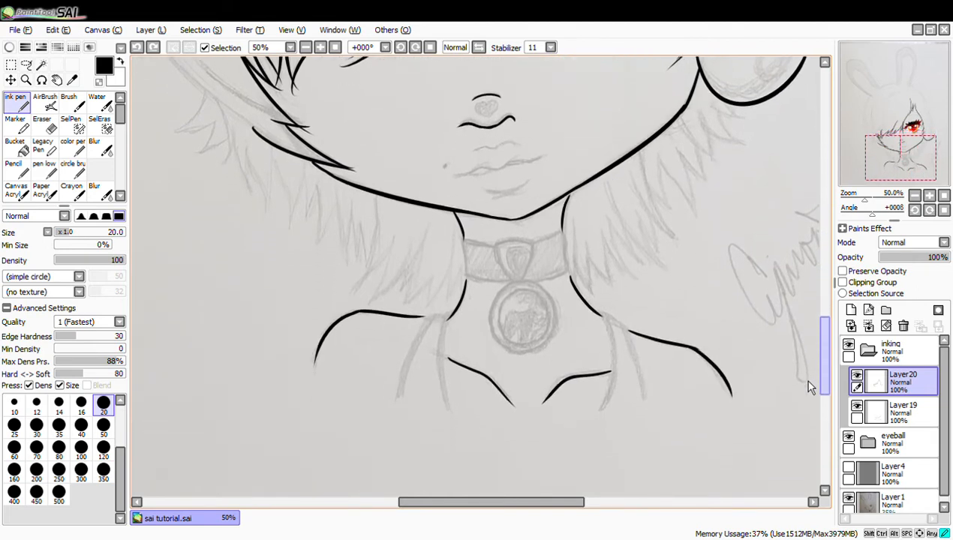
scroll(808, 386, "down", 1)
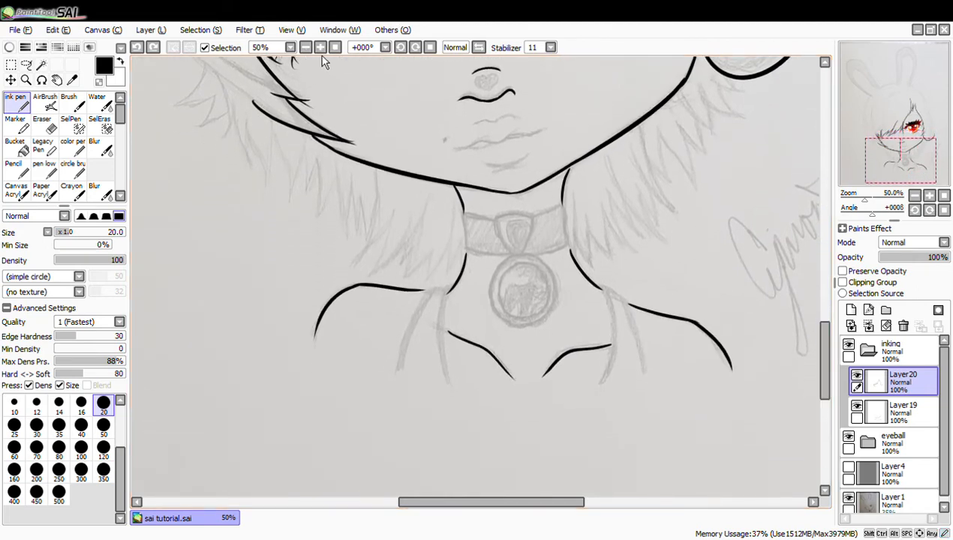
left_click(851, 309)
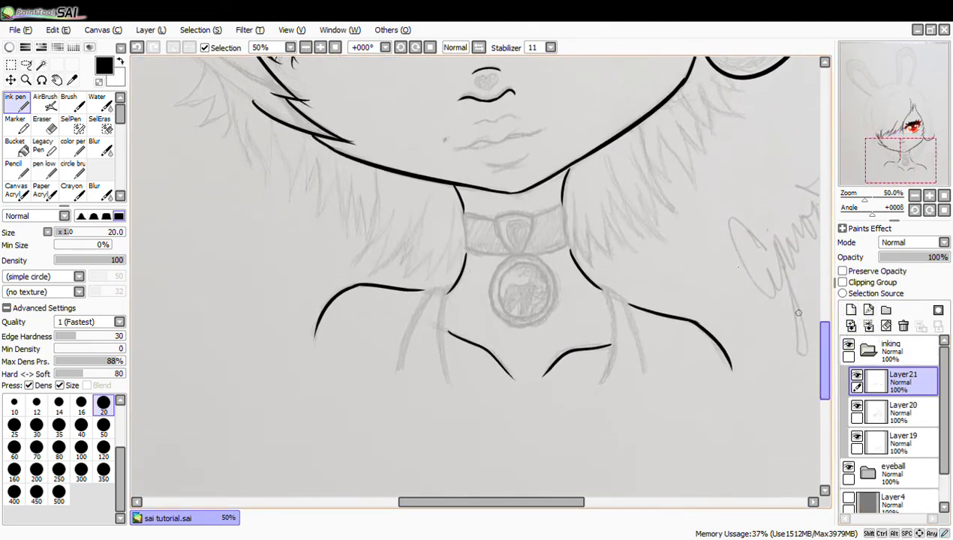
left_click(320, 48)
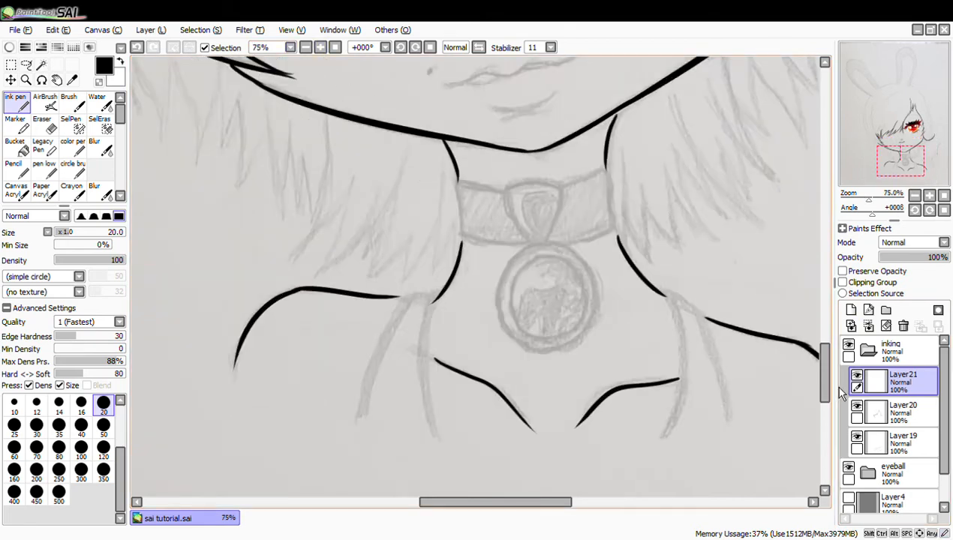
scroll(816, 374, "down", 2)
left_click_drag(433, 241, 448, 388)
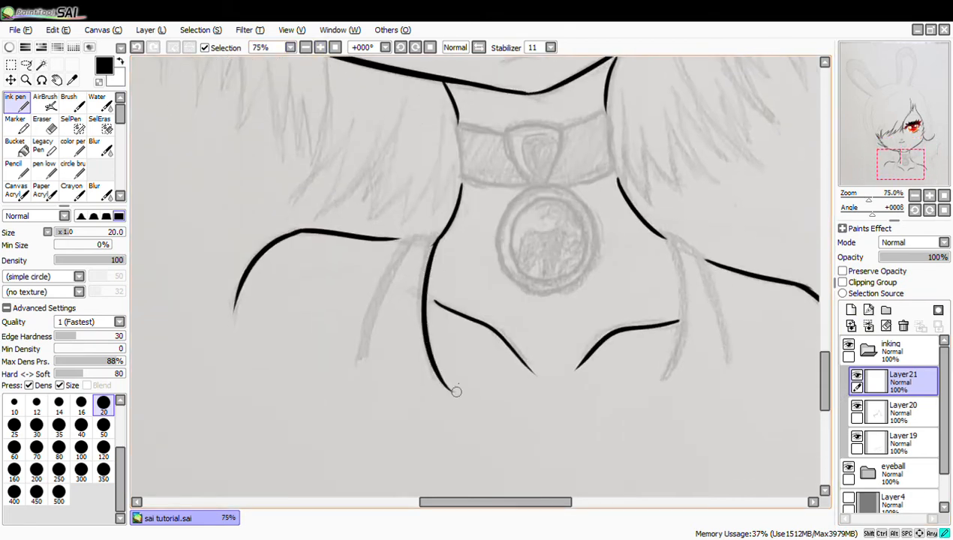
mouse_move(445, 229)
left_mouse_down()
mouse_move(400, 240)
mouse_move(364, 297)
mouse_move(347, 392)
left_mouse_up()
left_click_drag(669, 238, 650, 375)
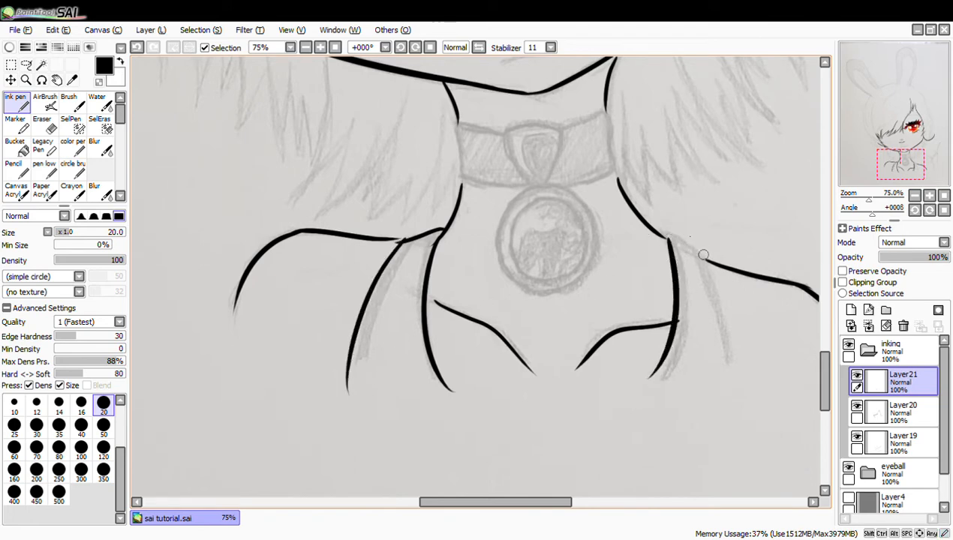
mouse_move(669, 238)
left_mouse_down()
mouse_move(706, 273)
mouse_move(708, 265)
mouse_move(701, 254)
mouse_move(714, 393)
left_mouse_up()
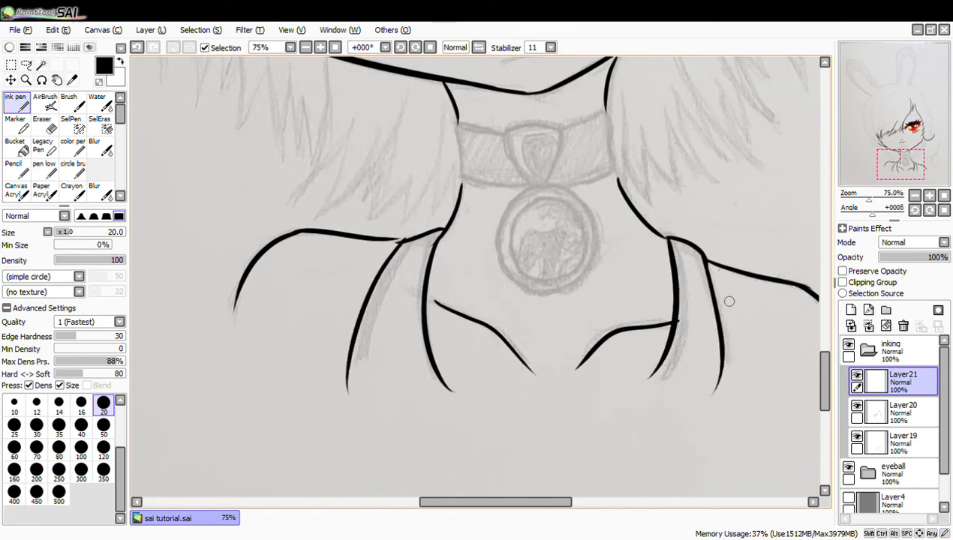
Ink the choker band with its pointed centre piece and the outer outline of the round pendant
scroll(811, 374, "up", 3)
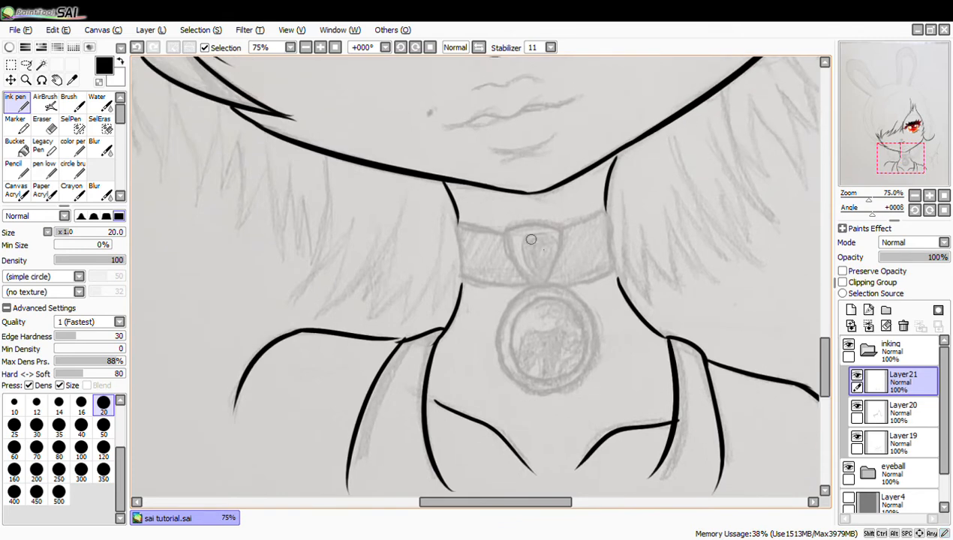
mouse_move(504, 232)
left_mouse_down()
mouse_move(552, 227)
mouse_move(505, 247)
mouse_move(552, 275)
left_mouse_up()
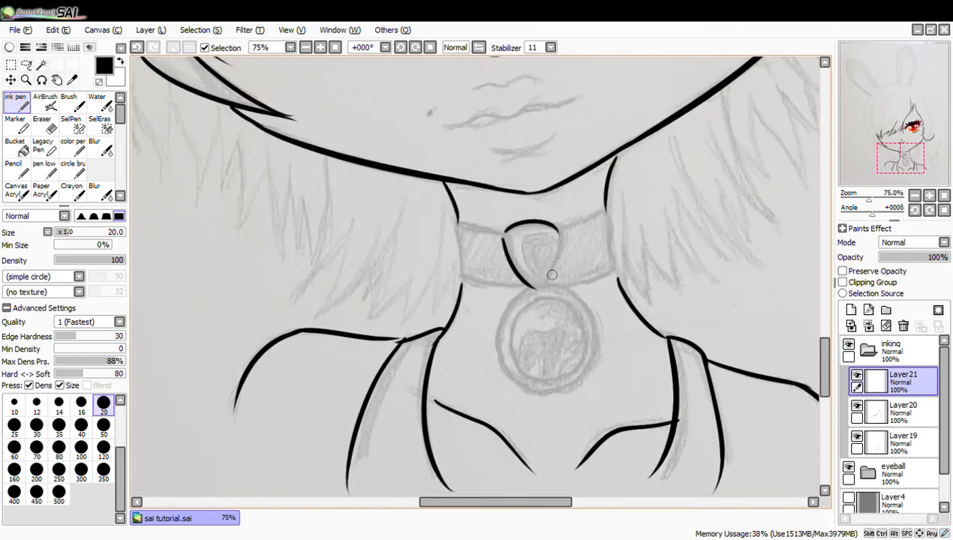
mouse_move(561, 232)
left_mouse_down()
mouse_move(539, 288)
mouse_move(584, 216)
mouse_move(605, 209)
mouse_move(611, 266)
left_mouse_up()
left_click_drag(560, 285, 616, 269)
mouse_move(460, 219)
left_mouse_down()
mouse_move(494, 232)
mouse_move(451, 243)
mouse_move(468, 277)
left_mouse_up()
key("ctrl+z")
key("ctrl+z")
mouse_move(456, 220)
left_mouse_down()
mouse_move(503, 232)
mouse_move(461, 234)
mouse_move(456, 224)
mouse_move(458, 264)
mouse_move(481, 283)
mouse_move(466, 278)
mouse_move(523, 281)
mouse_move(544, 321)
mouse_move(531, 288)
mouse_move(509, 314)
mouse_move(604, 368)
mouse_move(510, 312)
mouse_move(544, 308)
left_mouse_up()
key("ctrl+z")
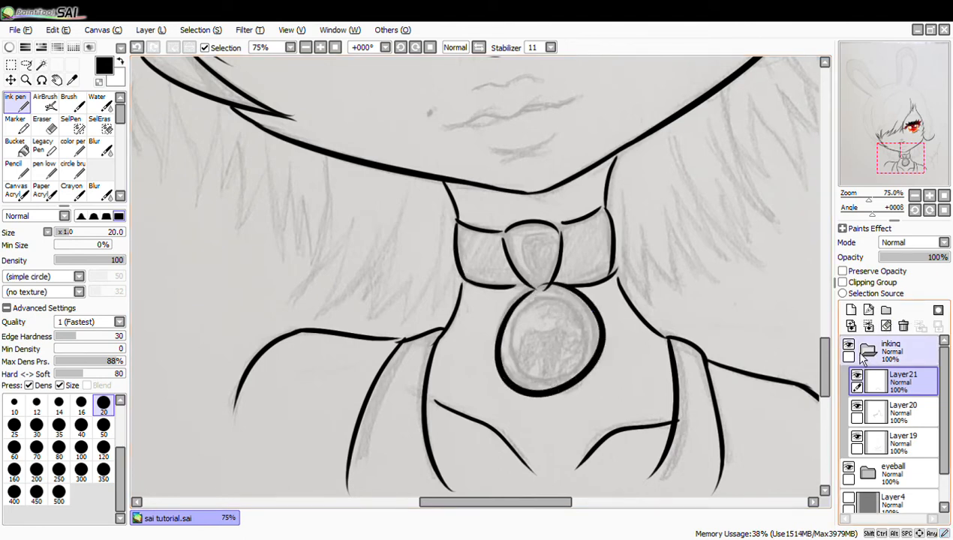
Collapse the inking folder and add a layer folder named color between the inking and eyeball folders
left_click_drag(826, 386, 830, 363)
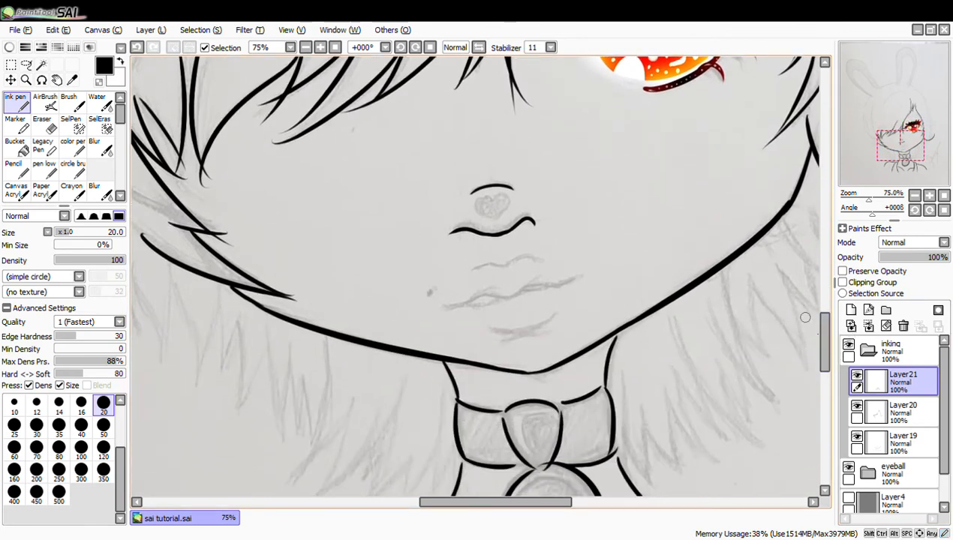
left_click_drag(825, 351, 813, 330)
left_click(306, 48)
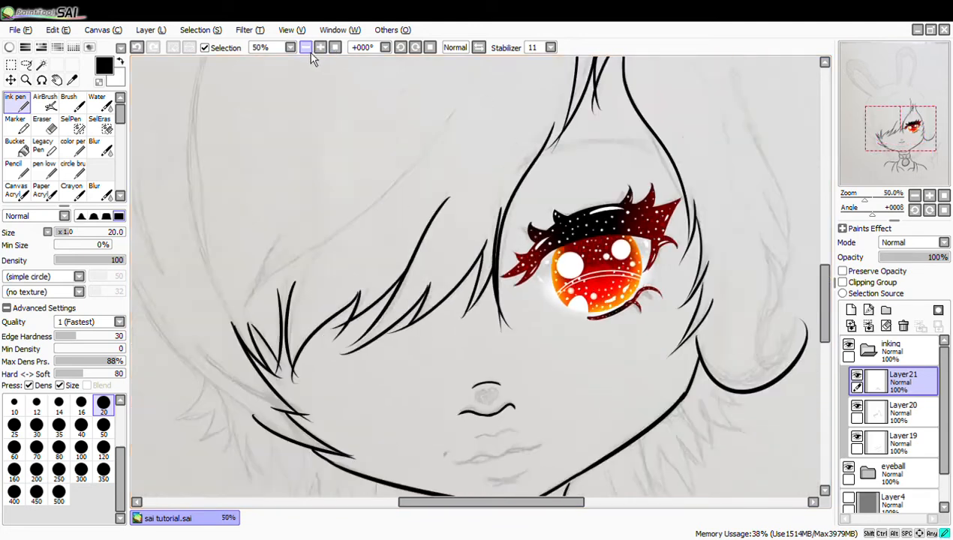
left_click(307, 47)
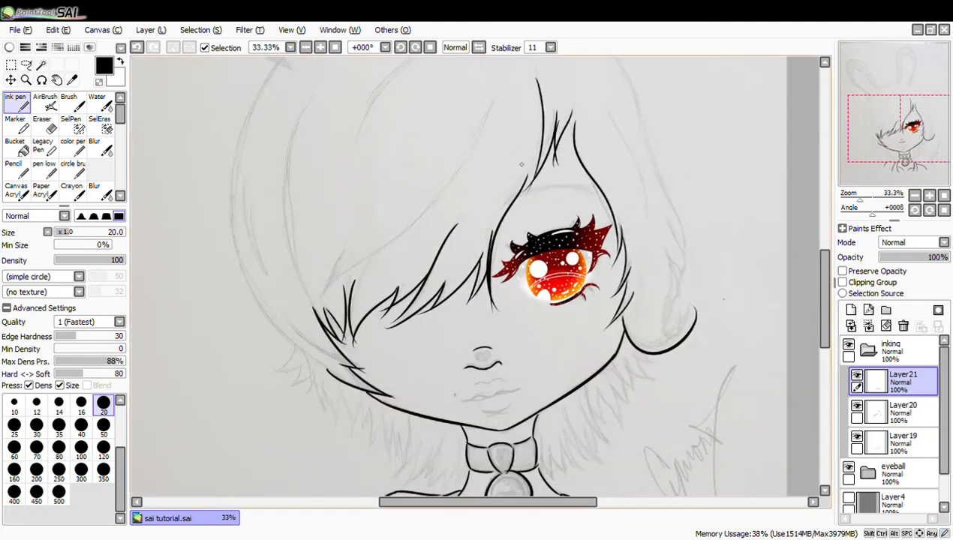
left_click(869, 355)
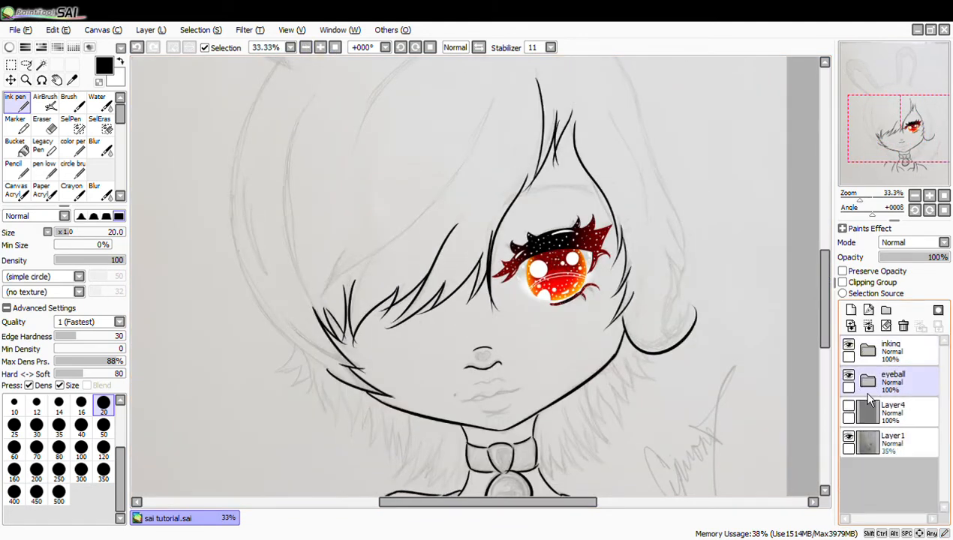
left_click(885, 310)
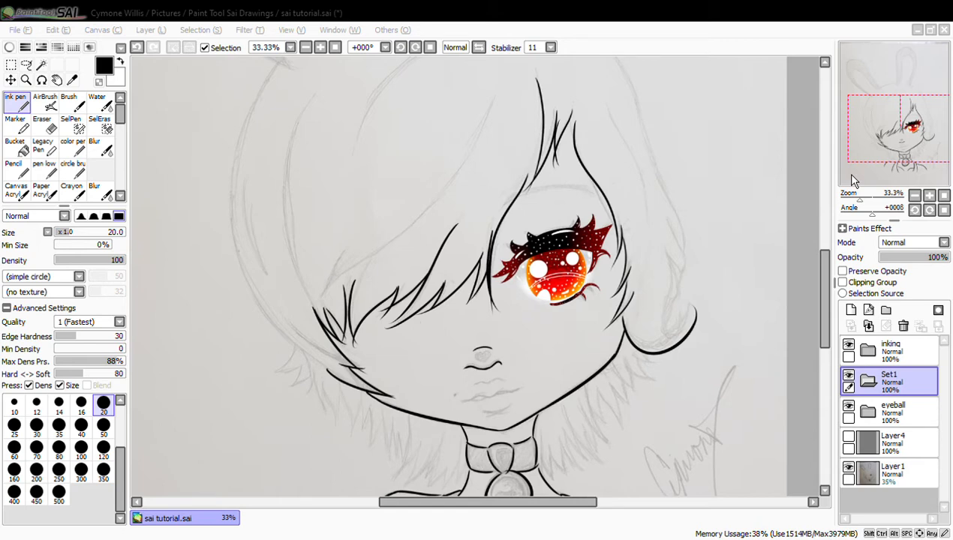
type("color")
key("Return")
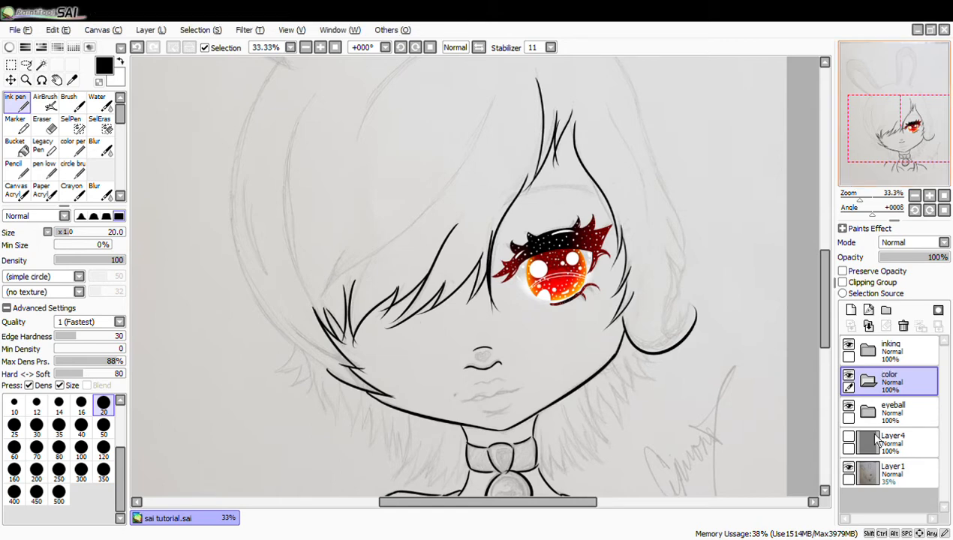
Create a layer folder named skin inside the color folder
left_click(886, 310)
left_click_drag(893, 390, 887, 409)
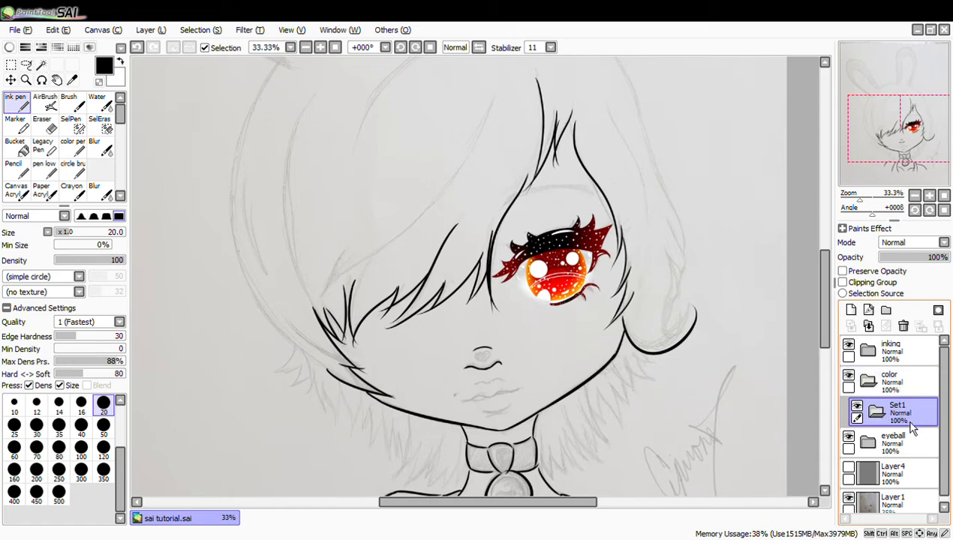
double_click(901, 420)
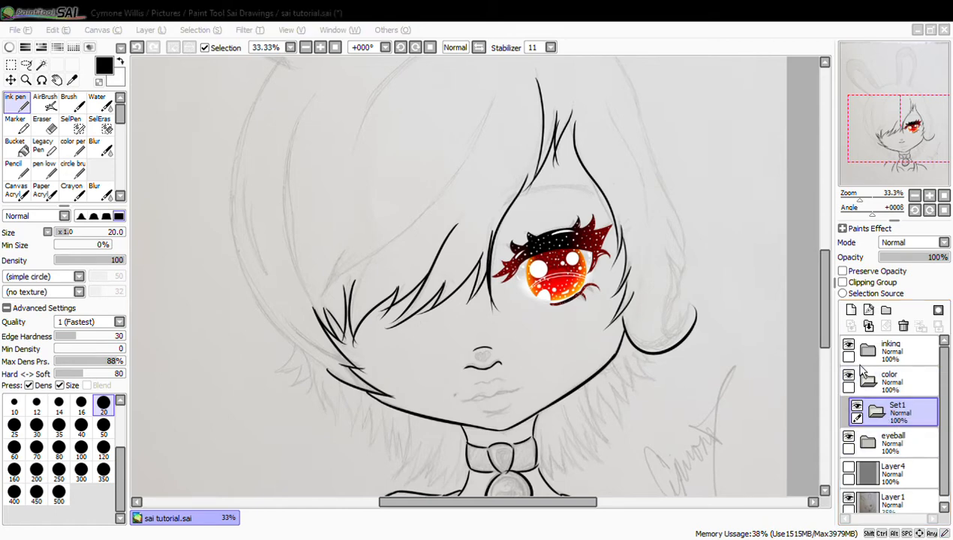
key("Return")
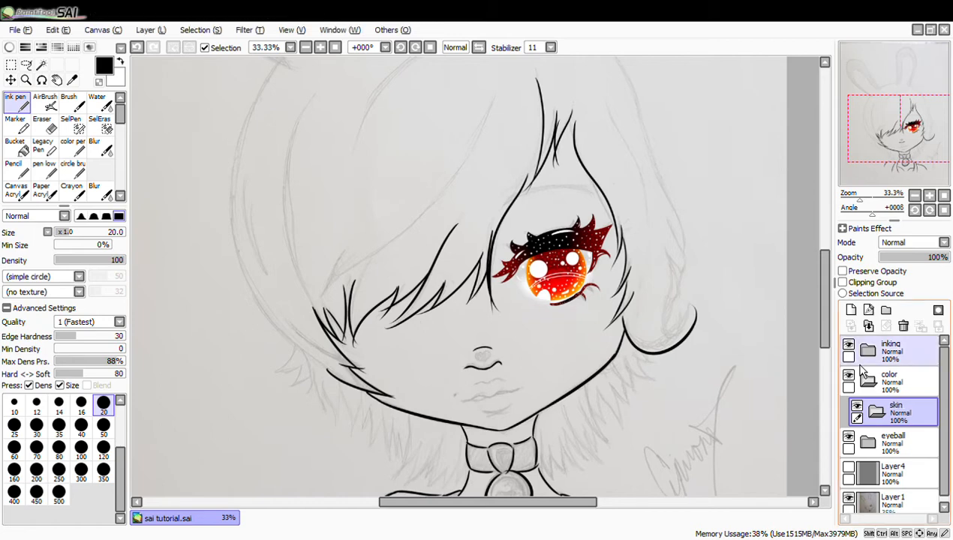
Add a layer inside the skin folder, and set up the color pen at size 120 with the colour wheel shown
left_click(851, 310)
left_click_drag(825, 303, 825, 320)
left_click(320, 48)
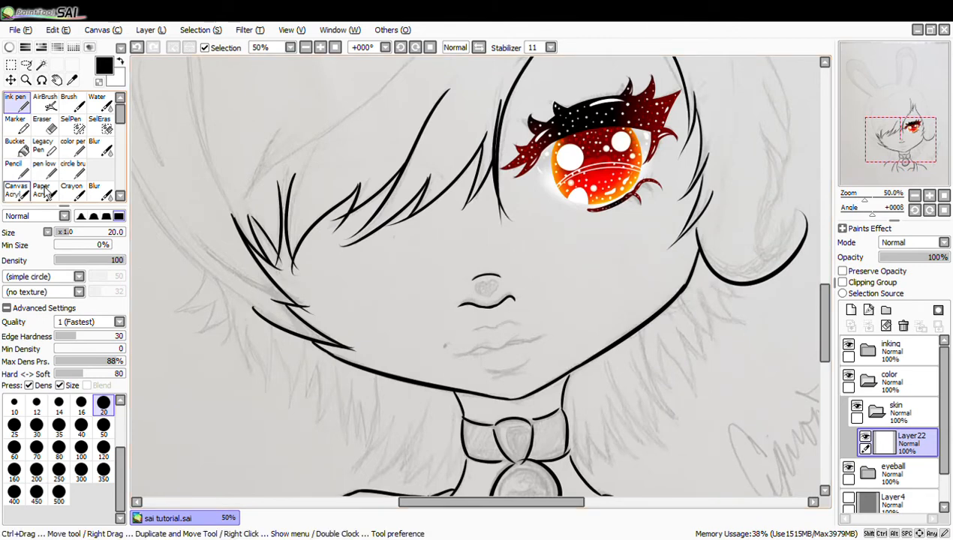
left_click(73, 146)
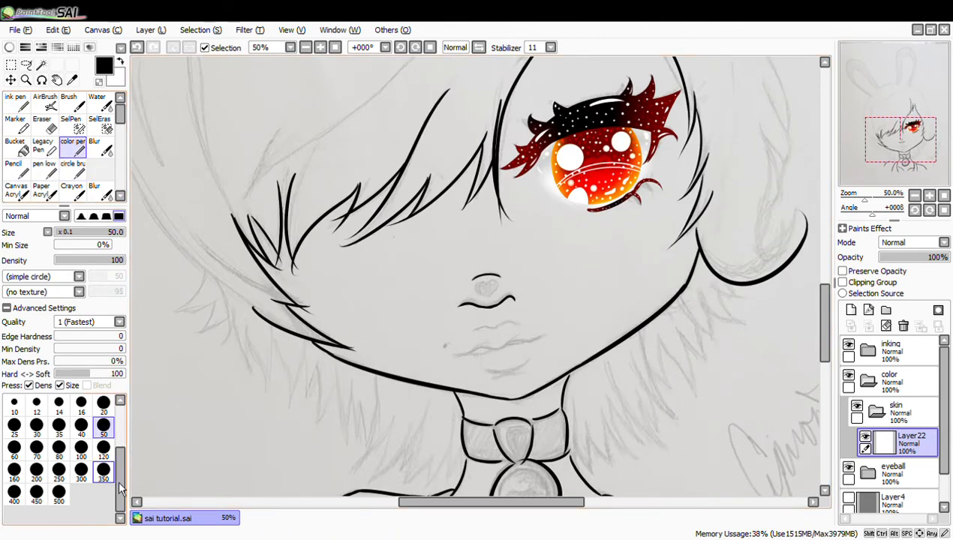
left_click(103, 452)
left_click_drag(431, 241, 457, 389)
key("ctrl+z")
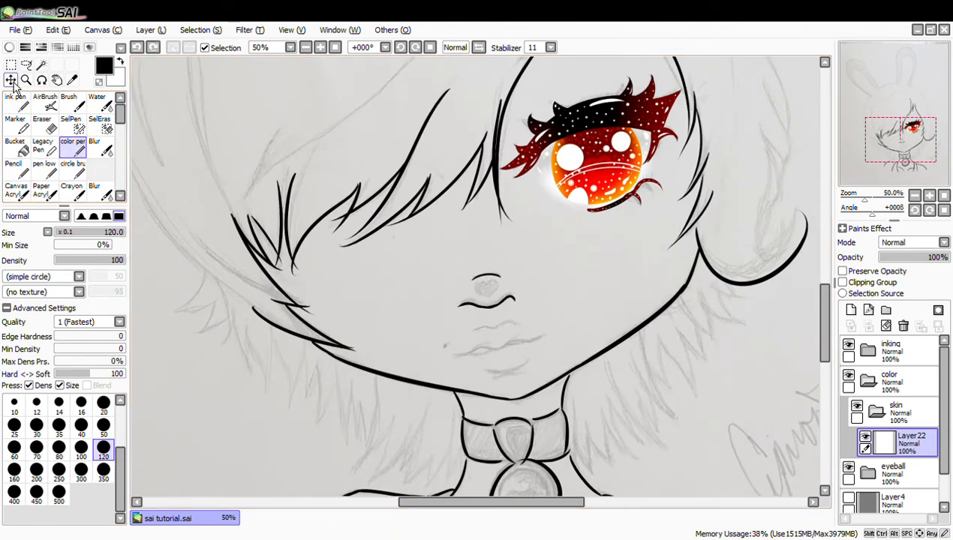
left_click(9, 48)
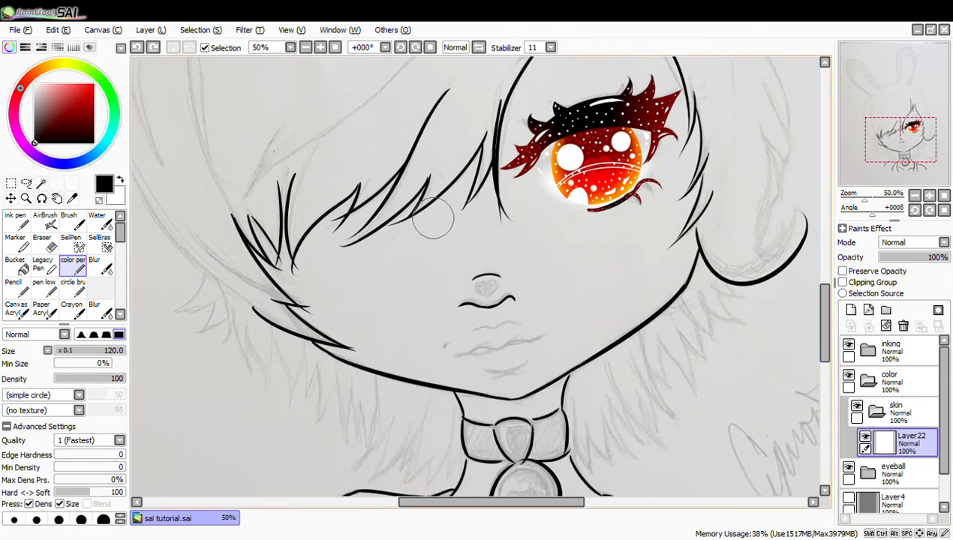
Mix a muted golden-brown skin colour, trying it out with test strokes across the face
left_click(46, 68)
mouse_move(73, 101)
left_mouse_down()
mouse_move(75, 85)
mouse_move(93, 91)
mouse_move(90, 100)
mouse_move(84, 91)
left_mouse_up()
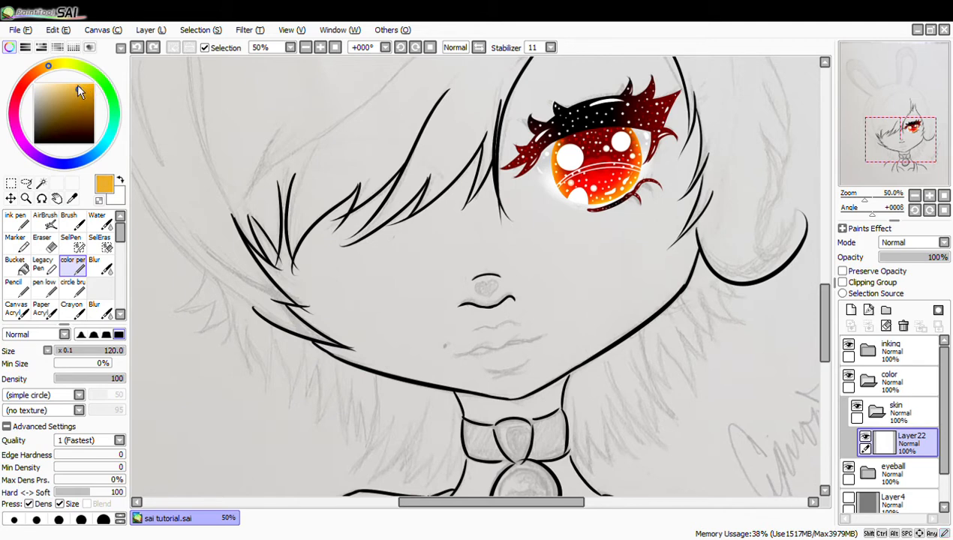
left_click_drag(83, 98, 73, 99)
left_click_drag(315, 233, 484, 289)
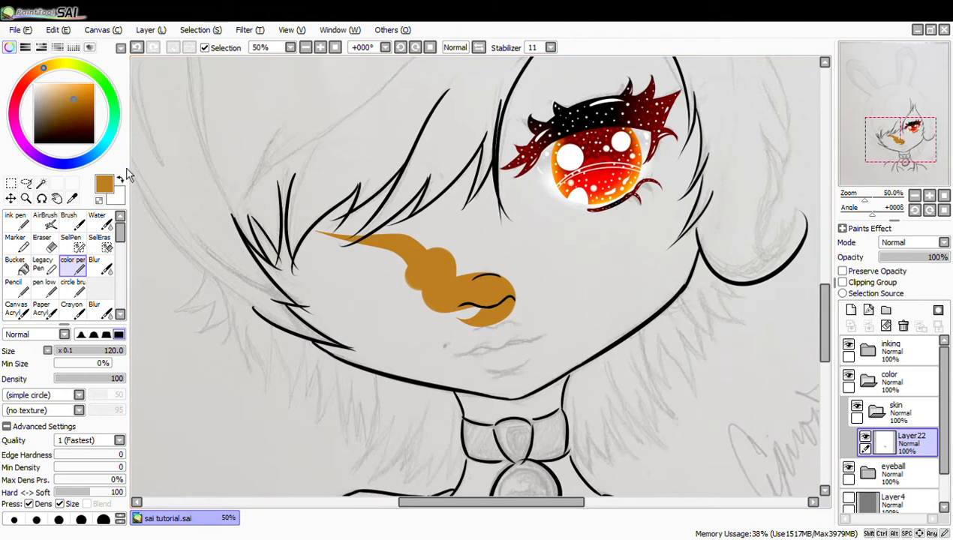
key("ctrl+z")
left_click_drag(79, 103, 65, 103)
left_click_drag(395, 260, 537, 293)
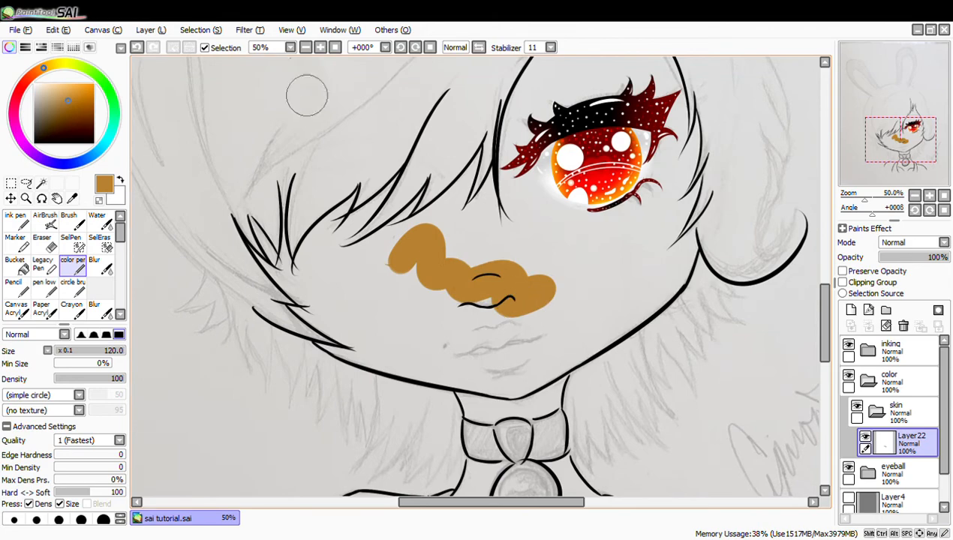
Undo the brown test strokes across the nose and cheeks, leaving the skin layer empty
left_click(305, 48)
left_click(321, 47)
left_click(321, 47)
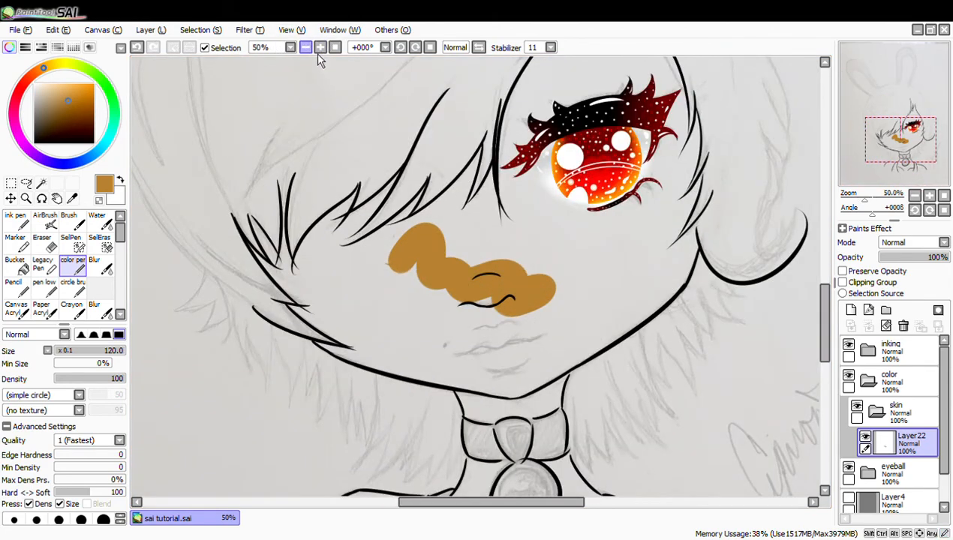
key("ctrl+z")
left_click(321, 47)
mouse_move(352, 197)
left_mouse_down()
mouse_move(466, 323)
mouse_move(612, 319)
left_mouse_up()
key("ctrl+z")
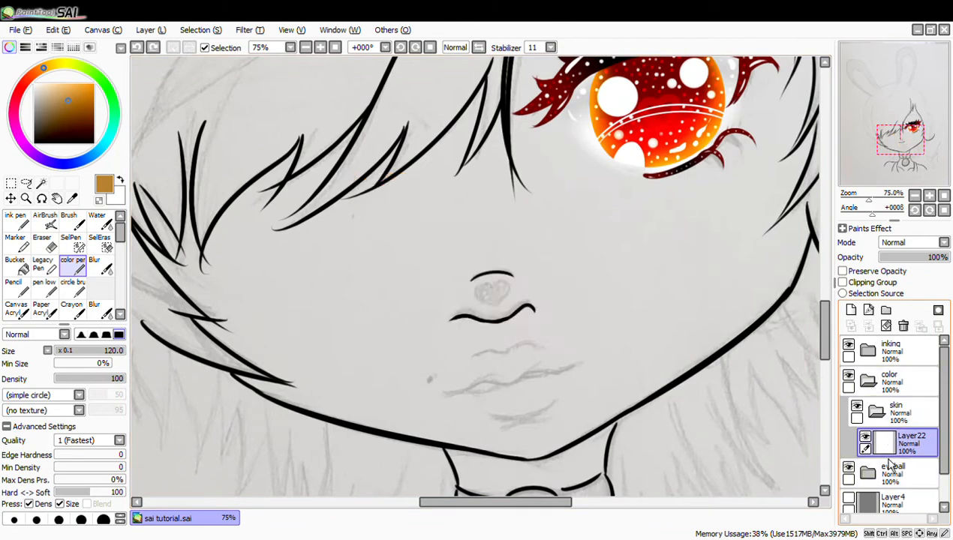
Hide the pencil sketch layer, Layer1, so only the ink lines and the eye show
scroll(948, 492, "down", 2)
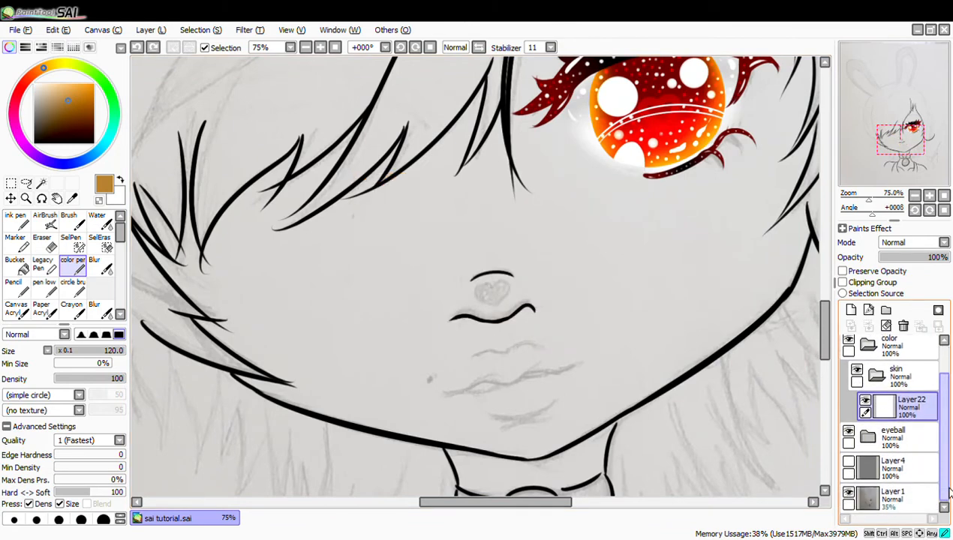
left_click(849, 493)
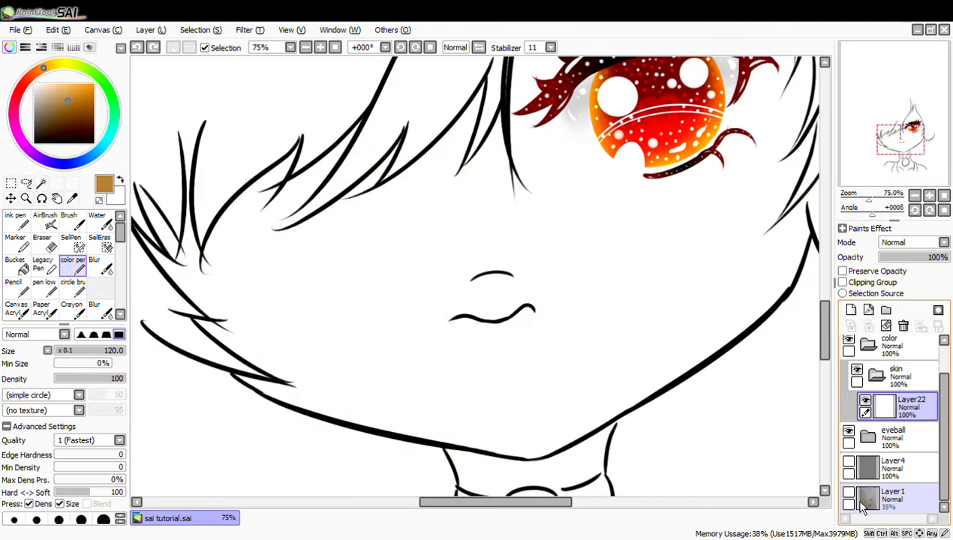
scroll(323, 57, "down", 5)
scroll(325, 59, "up", 5)
left_click(853, 501)
left_click(853, 501)
left_click(855, 501)
left_click(856, 501)
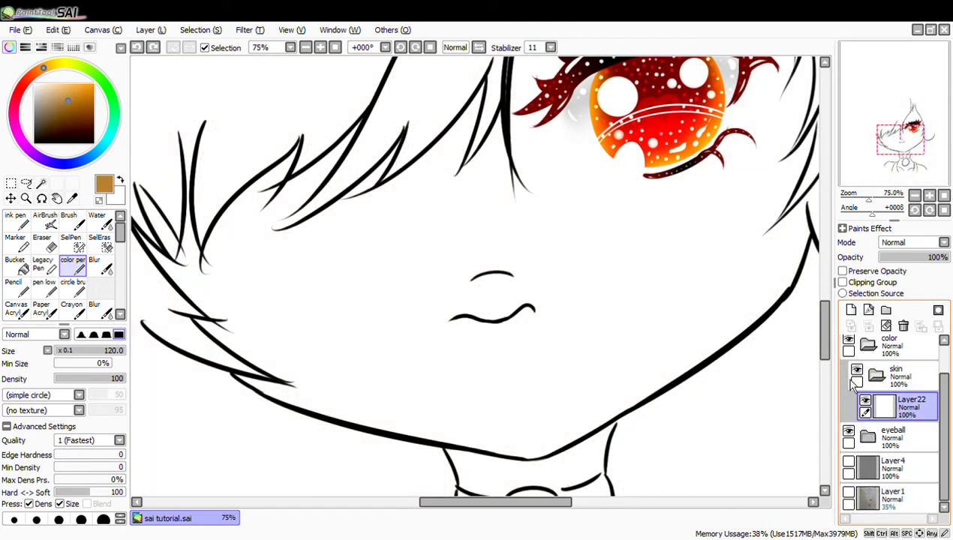
Paint the brown skin base along the fringe, from the hair tips at the cheek up to the forehead
scroll(823, 331, "down", 2)
left_click_drag(142, 162, 213, 251)
left_click_drag(543, 522, 532, 512)
mouse_move(186, 188)
left_mouse_down()
mouse_move(270, 287)
mouse_move(315, 319)
mouse_move(262, 224)
mouse_move(277, 213)
mouse_move(327, 234)
mouse_move(395, 135)
left_mouse_up()
left_click(306, 48)
left_click(306, 48)
mouse_move(441, 187)
left_mouse_down()
mouse_move(425, 200)
mouse_move(492, 210)
mouse_move(518, 188)
mouse_move(540, 146)
mouse_move(511, 174)
mouse_move(558, 92)
mouse_move(554, 141)
left_mouse_up()
Move the eyeball folder into the color folder above skin, and fill the forehead, cheeks and most of the face with brown
left_click_drag(896, 435, 912, 372)
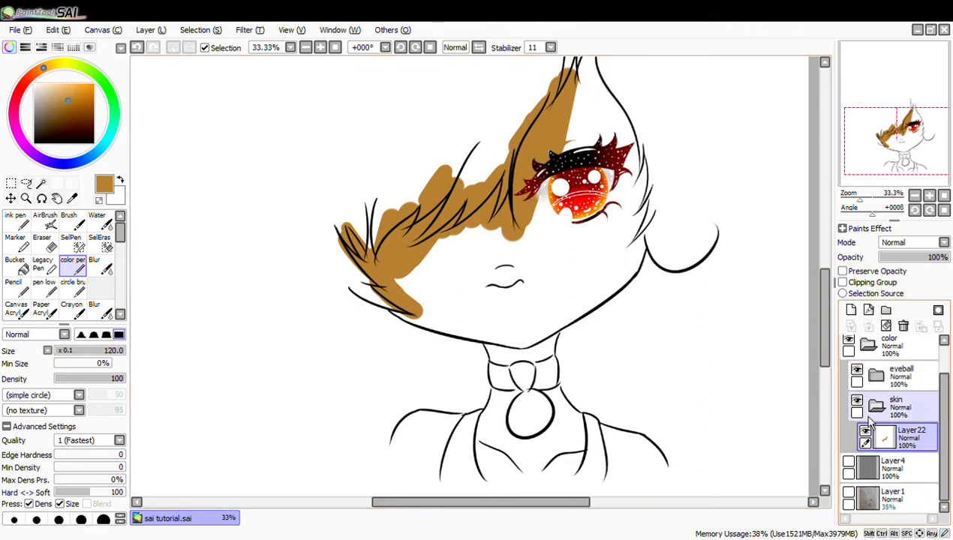
scroll(815, 334, "up", 2)
mouse_move(557, 139)
left_mouse_down()
mouse_move(587, 75)
mouse_move(638, 214)
mouse_move(609, 251)
mouse_move(595, 164)
mouse_move(541, 255)
mouse_move(506, 289)
mouse_move(593, 308)
mouse_move(633, 256)
mouse_move(623, 311)
mouse_move(536, 266)
left_mouse_up()
mouse_move(479, 245)
left_mouse_down()
mouse_move(419, 325)
mouse_move(448, 289)
mouse_move(560, 313)
mouse_move(484, 352)
mouse_move(561, 344)
left_mouse_up()
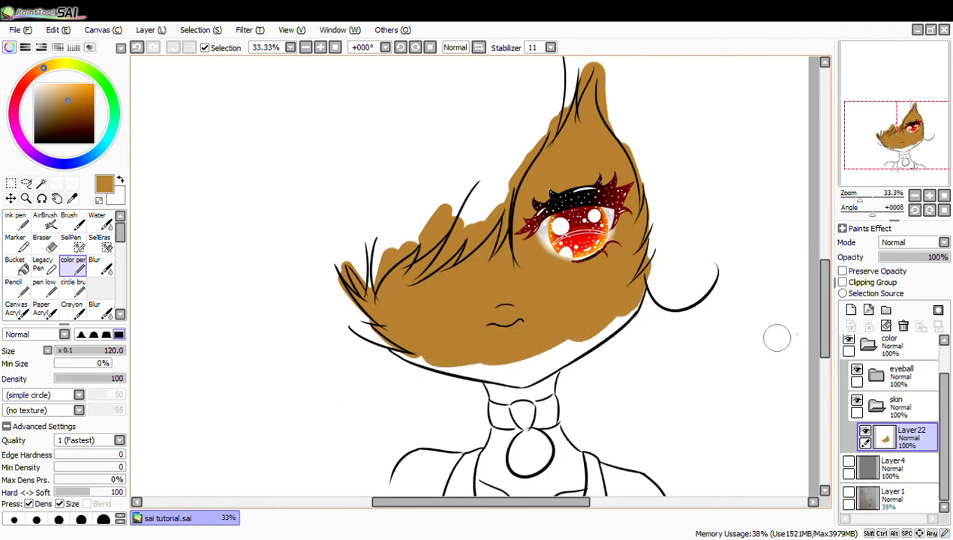
Set the color pen size to 50 and fill the skin base along the jawline down to the chin
scroll(778, 347, "down", 3)
left_click(323, 49)
left_click(12, 48)
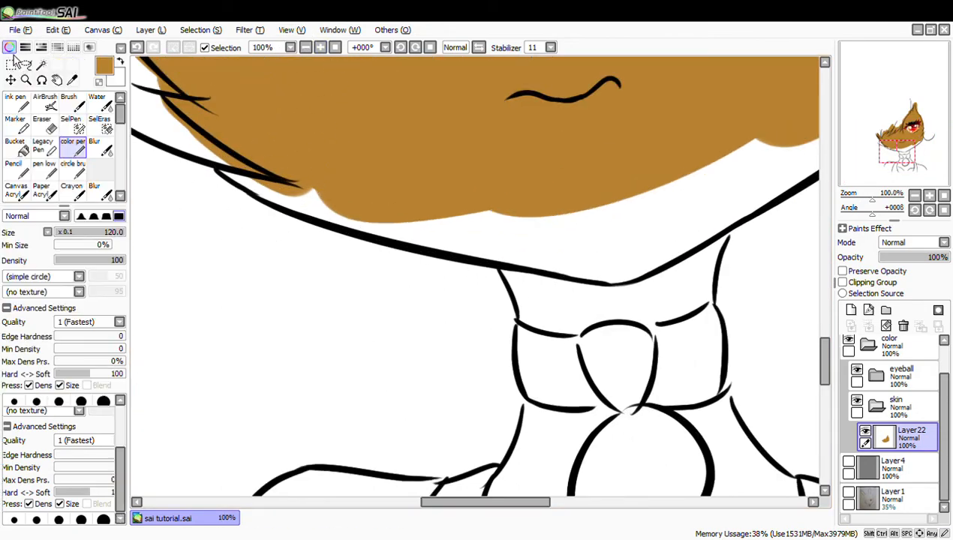
left_click(103, 426)
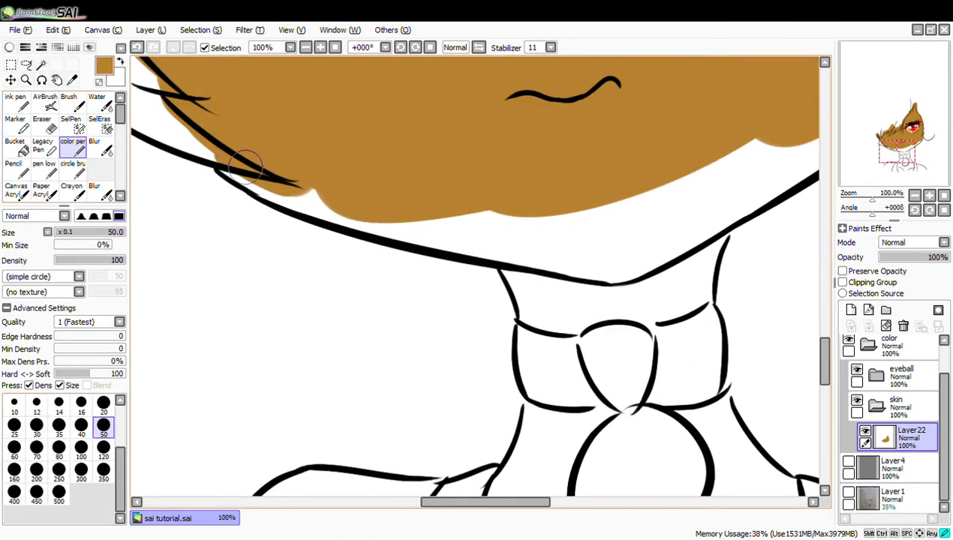
mouse_move(285, 188)
left_mouse_down()
mouse_move(319, 200)
mouse_move(252, 184)
mouse_move(361, 219)
left_mouse_up()
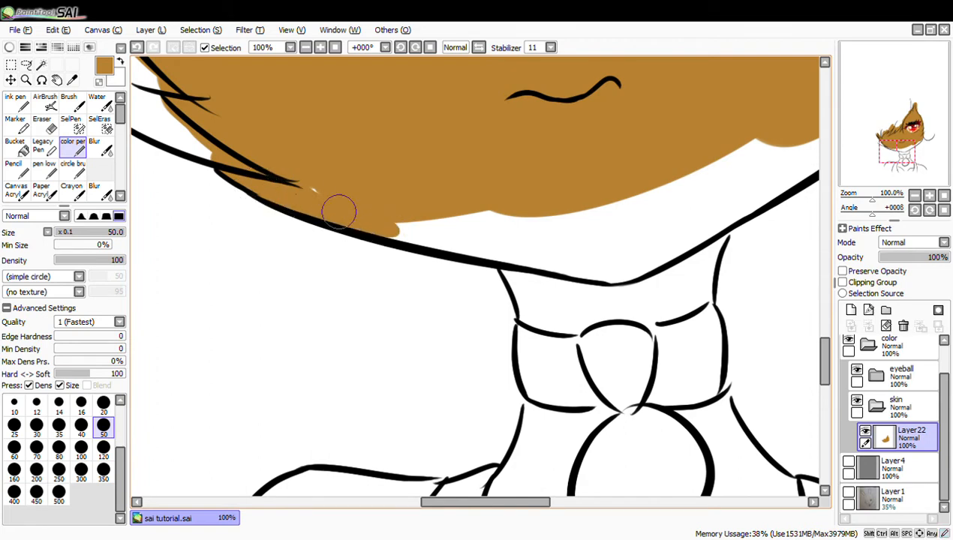
mouse_move(312, 195)
left_mouse_down()
mouse_move(419, 234)
mouse_move(623, 282)
left_mouse_up()
mouse_move(489, 196)
left_mouse_down()
mouse_move(515, 244)
mouse_move(581, 179)
mouse_move(598, 209)
mouse_move(619, 199)
mouse_move(618, 276)
mouse_move(635, 228)
mouse_move(696, 203)
mouse_move(643, 239)
mouse_move(724, 221)
mouse_move(622, 267)
mouse_move(772, 192)
mouse_move(678, 249)
mouse_move(748, 189)
left_mouse_up()
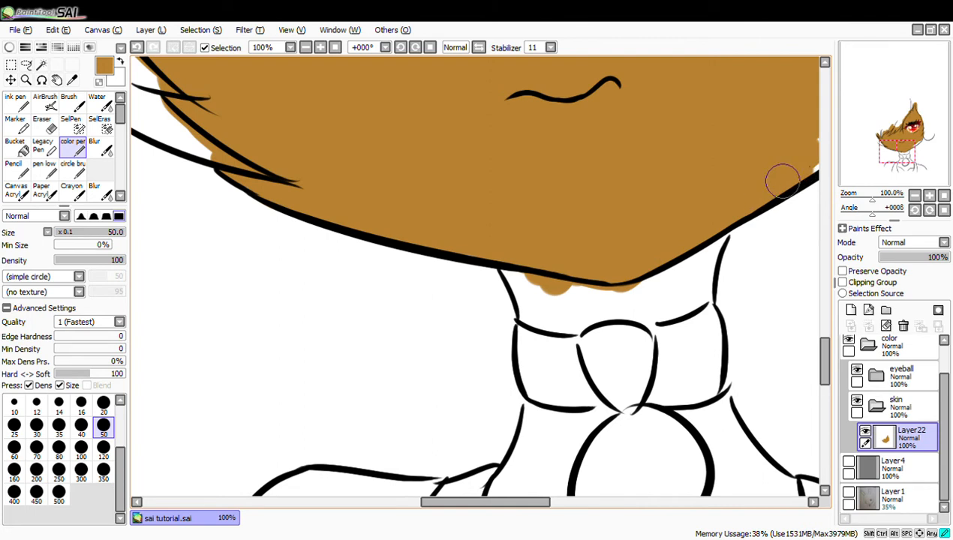
Fill the neck between the chin and the choker with the skin colour, undoing stray strokes
left_click_drag(825, 362, 825, 370)
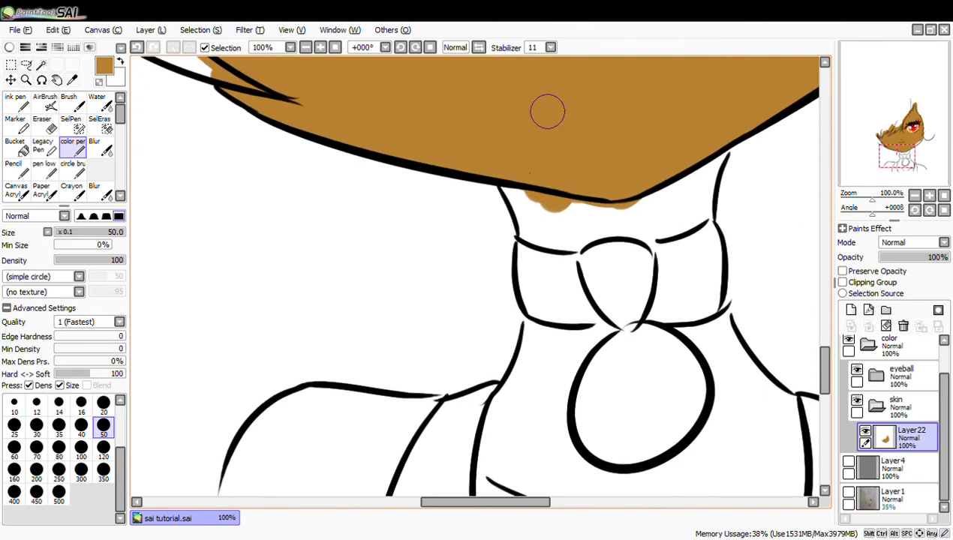
mouse_move(498, 192)
left_mouse_down()
mouse_move(539, 222)
mouse_move(553, 209)
mouse_move(643, 218)
mouse_move(671, 189)
left_mouse_up()
key("ctrl+z")
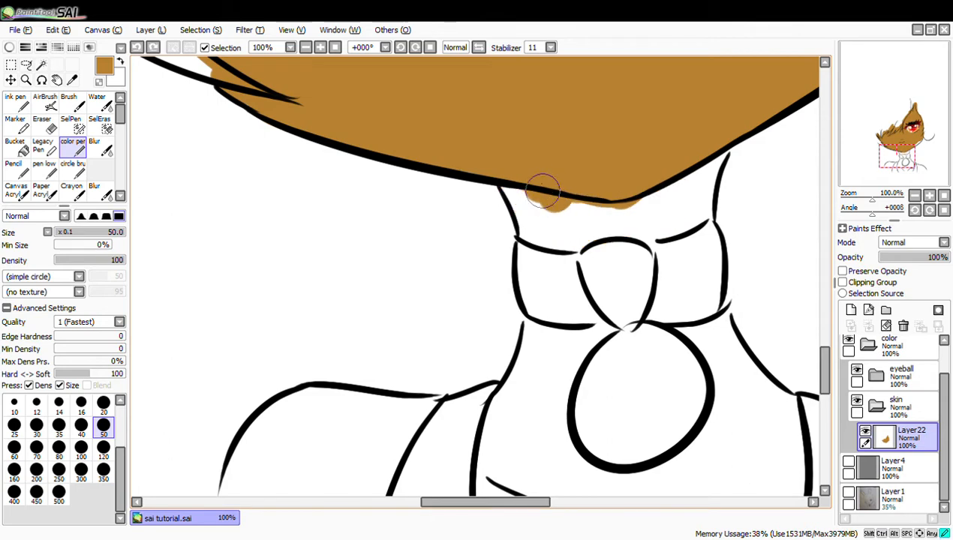
mouse_move(510, 179)
left_mouse_down()
mouse_move(530, 239)
mouse_move(517, 206)
mouse_move(523, 233)
mouse_move(570, 246)
mouse_move(555, 245)
mouse_move(610, 234)
mouse_move(593, 235)
mouse_move(644, 236)
mouse_move(670, 256)
left_mouse_up()
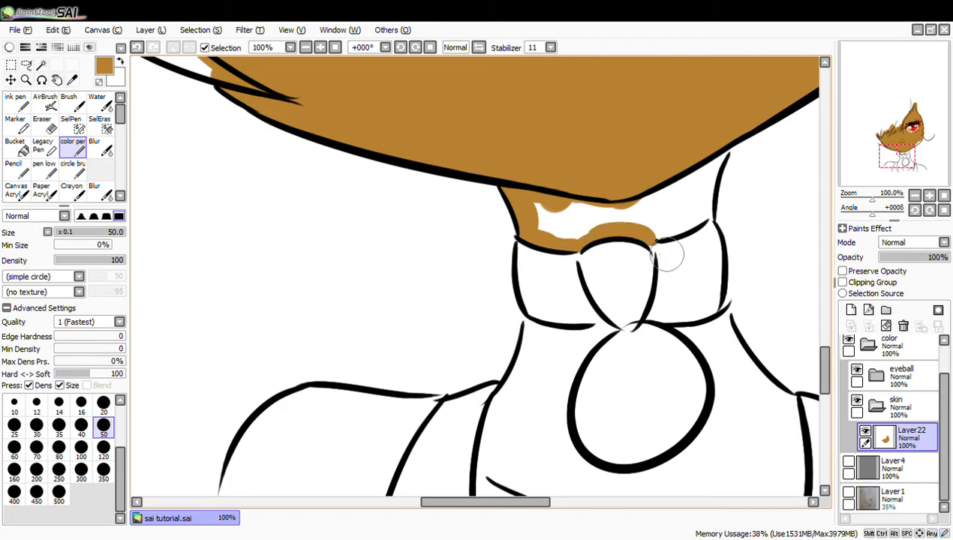
key("ctrl+z")
key("ctrl+y")
key("ctrl+z")
mouse_move(608, 236)
left_mouse_down()
mouse_move(656, 240)
mouse_move(647, 238)
mouse_move(692, 225)
mouse_move(647, 237)
mouse_move(707, 213)
mouse_move(708, 171)
mouse_move(704, 197)
mouse_move(719, 144)
mouse_move(708, 172)
mouse_move(729, 142)
mouse_move(692, 170)
mouse_move(736, 149)
mouse_move(692, 166)
mouse_move(700, 175)
mouse_move(572, 216)
mouse_move(548, 195)
mouse_move(612, 214)
mouse_move(578, 220)
mouse_move(631, 206)
mouse_move(636, 216)
mouse_move(677, 205)
left_mouse_up()
key("ctrl+z")
key("ctrl+z")
key("ctrl+z")
key("ctrl+z")
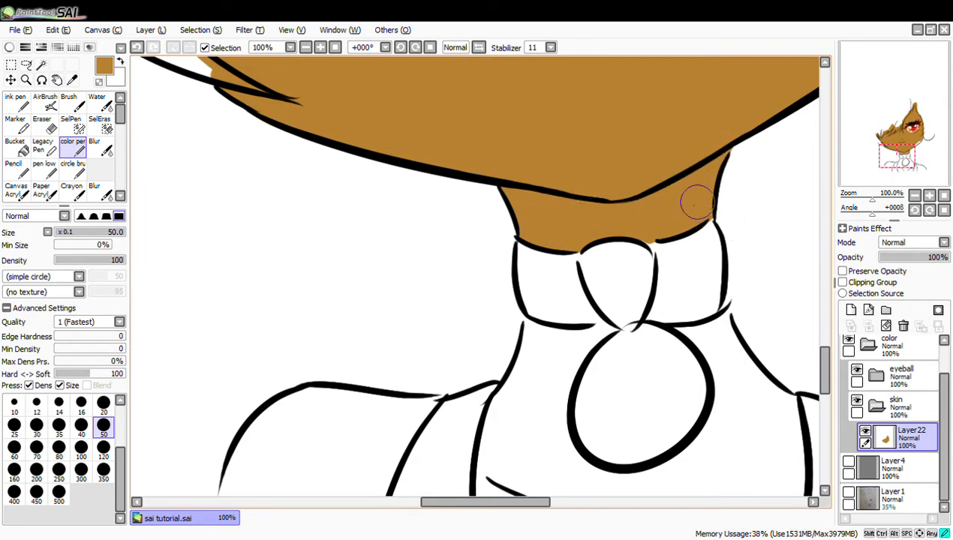
Fill the neck and chest beside the pendant's left edge and across the lower chest with the skin colour
left_click_drag(825, 371, 826, 389)
left_click_drag(528, 180, 581, 191)
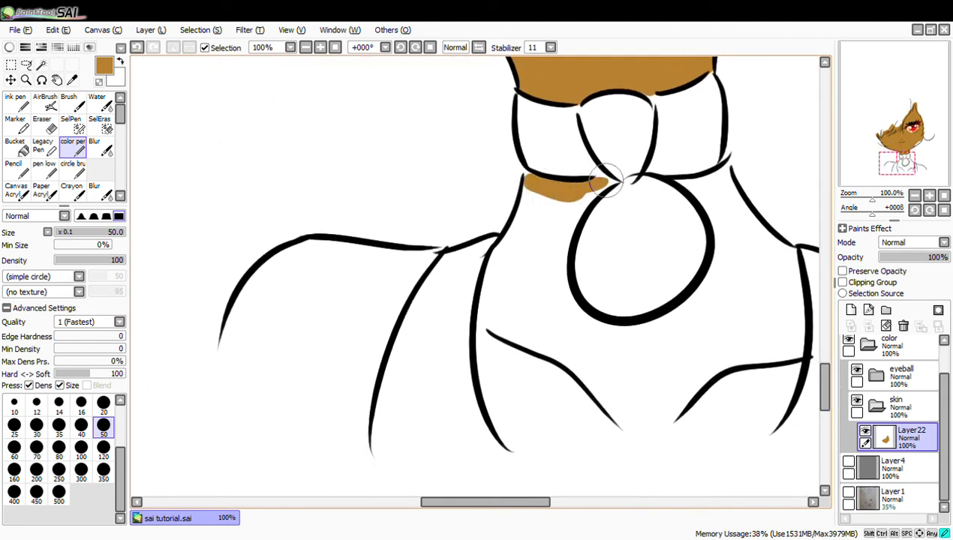
mouse_move(616, 180)
left_mouse_down()
mouse_move(568, 230)
mouse_move(593, 197)
mouse_move(543, 306)
mouse_move(547, 246)
mouse_move(533, 180)
mouse_move(520, 230)
mouse_move(498, 256)
mouse_move(488, 325)
mouse_move(485, 312)
mouse_move(513, 432)
mouse_move(485, 369)
mouse_move(523, 443)
mouse_move(500, 415)
mouse_move(503, 432)
mouse_move(518, 445)
mouse_move(492, 372)
mouse_move(505, 277)
mouse_move(561, 197)
mouse_move(569, 211)
mouse_move(560, 300)
mouse_move(571, 311)
mouse_move(546, 266)
mouse_move(553, 337)
mouse_move(529, 365)
mouse_move(539, 399)
left_mouse_up()
key("ctrl+z")
mouse_move(574, 353)
left_mouse_down()
mouse_move(591, 441)
mouse_move(649, 380)
mouse_move(655, 430)
mouse_move(715, 381)
mouse_move(721, 427)
mouse_move(741, 441)
mouse_move(781, 399)
mouse_move(757, 434)
mouse_move(788, 337)
mouse_move(782, 396)
mouse_move(786, 283)
left_mouse_up()
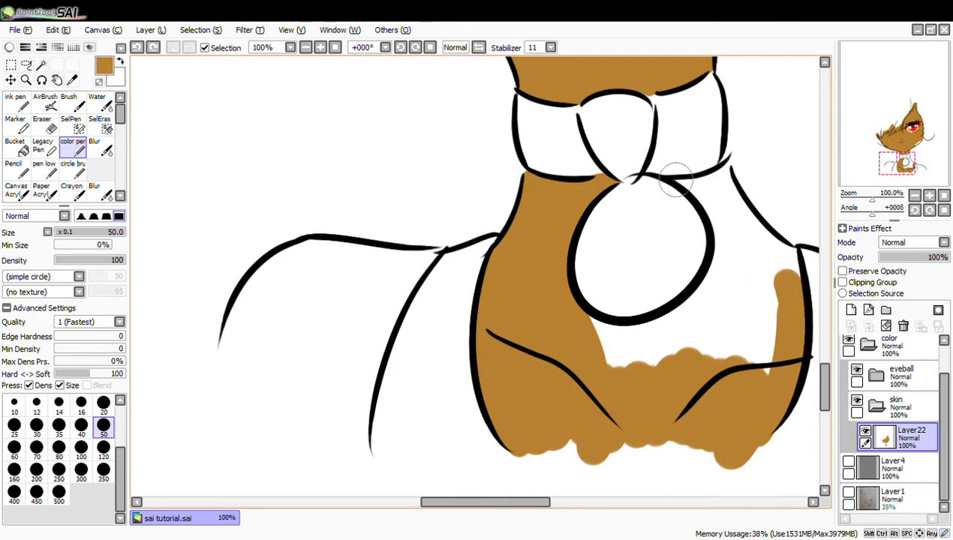
Fill the rest of the chest below and to the right of the pendant, up to the neck line
left_click_drag(686, 192, 713, 304)
key("ctrl+z")
mouse_move(578, 322)
left_mouse_down()
mouse_move(604, 341)
mouse_move(647, 346)
left_mouse_up()
mouse_move(599, 325)
left_mouse_down()
mouse_move(645, 331)
mouse_move(709, 304)
left_mouse_up()
key("ctrl+z")
mouse_move(573, 313)
left_mouse_down()
mouse_move(640, 357)
mouse_move(672, 337)
mouse_move(660, 336)
mouse_move(659, 320)
mouse_move(708, 298)
left_mouse_up()
key("ctrl+z")
mouse_move(597, 339)
left_mouse_down()
mouse_move(603, 328)
mouse_move(630, 357)
mouse_move(622, 332)
mouse_move(660, 324)
mouse_move(724, 357)
mouse_move(762, 307)
mouse_move(754, 277)
mouse_move(710, 278)
mouse_move(736, 230)
mouse_move(717, 199)
left_mouse_up()
left_click_drag(547, 510, 586, 509)
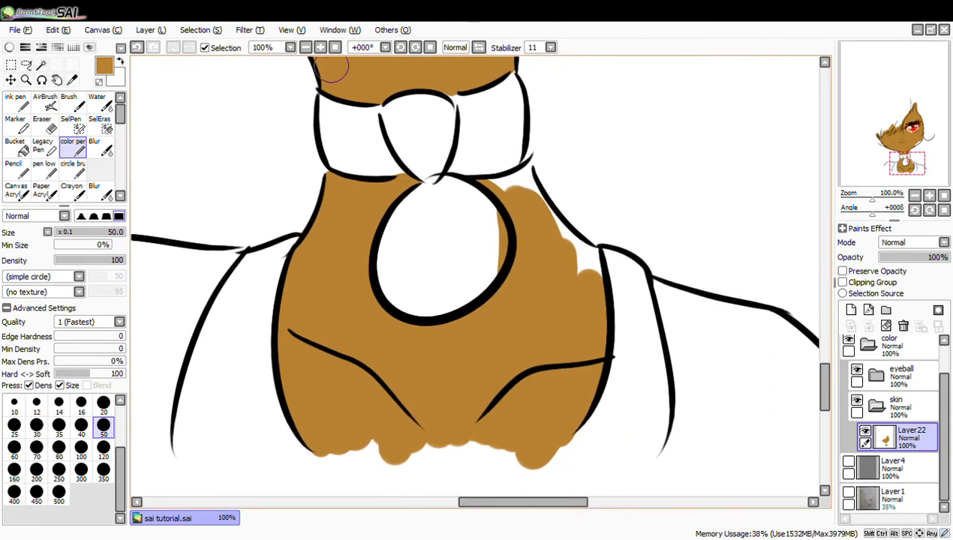
left_click(320, 48)
mouse_move(533, 137)
left_mouse_down()
mouse_move(496, 138)
mouse_move(540, 137)
mouse_move(547, 133)
mouse_move(527, 135)
mouse_move(552, 117)
mouse_move(576, 188)
mouse_move(557, 143)
mouse_move(646, 251)
mouse_move(601, 204)
mouse_move(655, 245)
mouse_move(638, 236)
mouse_move(650, 243)
mouse_move(635, 285)
mouse_move(661, 289)
left_mouse_up()
Fill the shoulder outside the right strap with the skin colour
mouse_move(575, 503)
left_mouse_down()
mouse_move(581, 512)
mouse_move(607, 503)
left_mouse_up()
left_click_drag(827, 406, 830, 421)
mouse_move(542, 115)
left_mouse_down()
mouse_move(540, 105)
mouse_move(561, 204)
mouse_move(544, 362)
left_mouse_up()
mouse_move(557, 156)
left_mouse_down()
mouse_move(557, 123)
mouse_move(704, 174)
mouse_move(638, 140)
mouse_move(708, 153)
mouse_move(611, 149)
mouse_move(632, 149)
mouse_move(611, 330)
mouse_move(673, 319)
mouse_move(711, 291)
mouse_move(736, 215)
mouse_move(766, 323)
left_mouse_up()
left_click_drag(586, 502, 613, 502)
mouse_move(390, 262)
left_mouse_down()
mouse_move(391, 320)
mouse_move(409, 345)
mouse_move(454, 336)
mouse_move(510, 357)
mouse_move(578, 327)
mouse_move(632, 332)
mouse_move(559, 190)
mouse_move(610, 252)
mouse_move(560, 180)
mouse_move(631, 264)
mouse_move(626, 279)
mouse_move(610, 258)
mouse_move(592, 274)
mouse_move(629, 362)
mouse_move(611, 354)
mouse_move(510, 370)
left_mouse_up()
Fill the shoulder outside the left strap with the skin colour
mouse_move(581, 510)
left_mouse_down()
mouse_move(441, 515)
mouse_move(463, 515)
left_mouse_up()
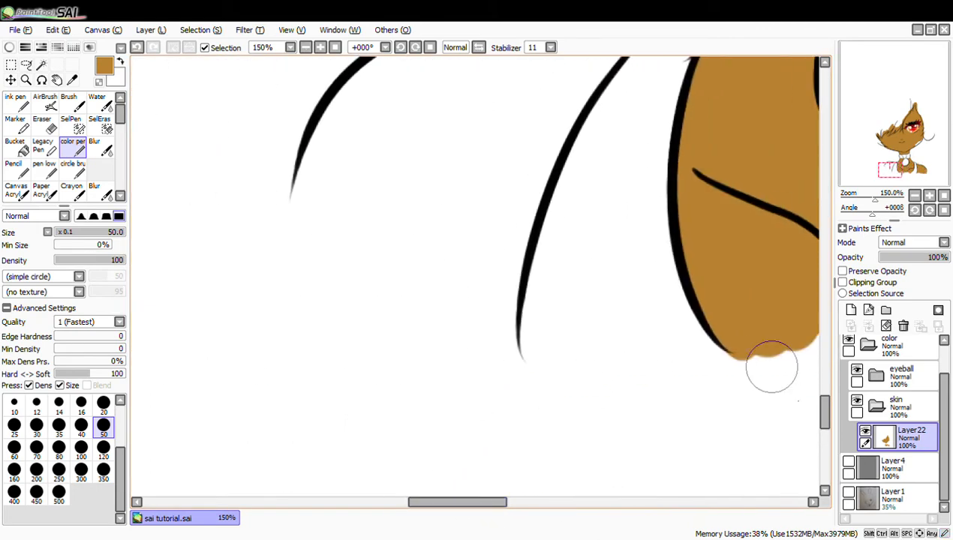
scroll(805, 422, "up", 5)
mouse_move(564, 256)
left_mouse_down()
mouse_move(620, 218)
mouse_move(592, 220)
mouse_move(521, 407)
mouse_move(557, 293)
mouse_move(509, 488)
mouse_move(502, 421)
mouse_move(485, 417)
mouse_move(437, 453)
mouse_move(396, 385)
mouse_move(404, 331)
mouse_move(396, 262)
mouse_move(350, 346)
mouse_move(368, 242)
mouse_move(311, 379)
mouse_move(322, 319)
mouse_move(300, 416)
mouse_move(315, 377)
mouse_move(341, 429)
mouse_move(399, 407)
mouse_move(428, 453)
mouse_move(461, 430)
mouse_move(484, 434)
mouse_move(495, 481)
mouse_move(508, 259)
mouse_move(562, 249)
mouse_move(514, 264)
mouse_move(504, 244)
mouse_move(537, 232)
mouse_move(480, 243)
mouse_move(508, 232)
mouse_move(462, 217)
mouse_move(390, 248)
mouse_move(460, 213)
mouse_move(426, 218)
mouse_move(395, 241)
mouse_move(411, 224)
mouse_move(398, 234)
mouse_move(399, 226)
mouse_move(384, 241)
mouse_move(399, 279)
mouse_move(475, 261)
mouse_move(477, 292)
left_mouse_up()
key("ctrl+z")
Fill the remaining white gap along the right side of the jaw with the skin colour
left_click(307, 48)
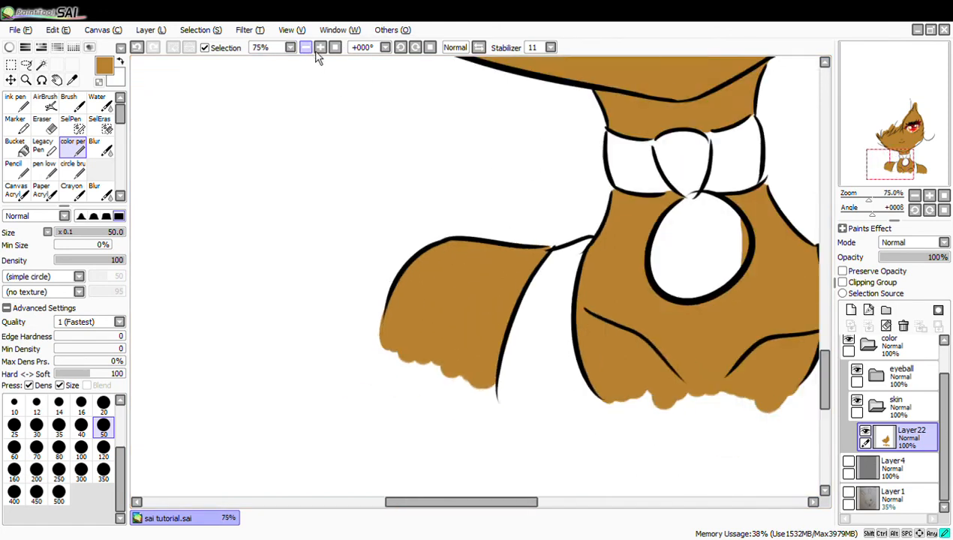
left_click(307, 48)
scroll(567, 496, "up", 2)
left_click_drag(563, 501, 593, 501)
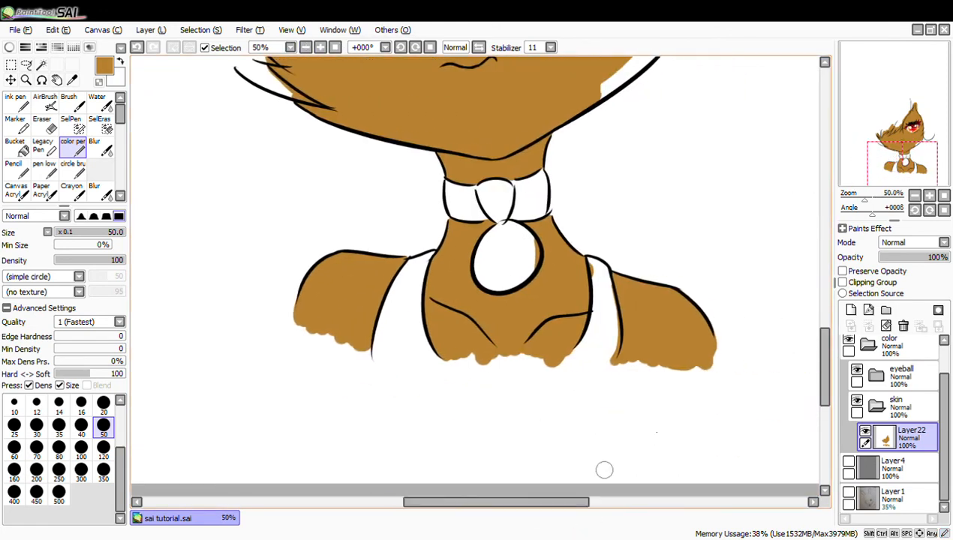
scroll(825, 364, "up", 2)
left_click_drag(824, 364, 813, 333)
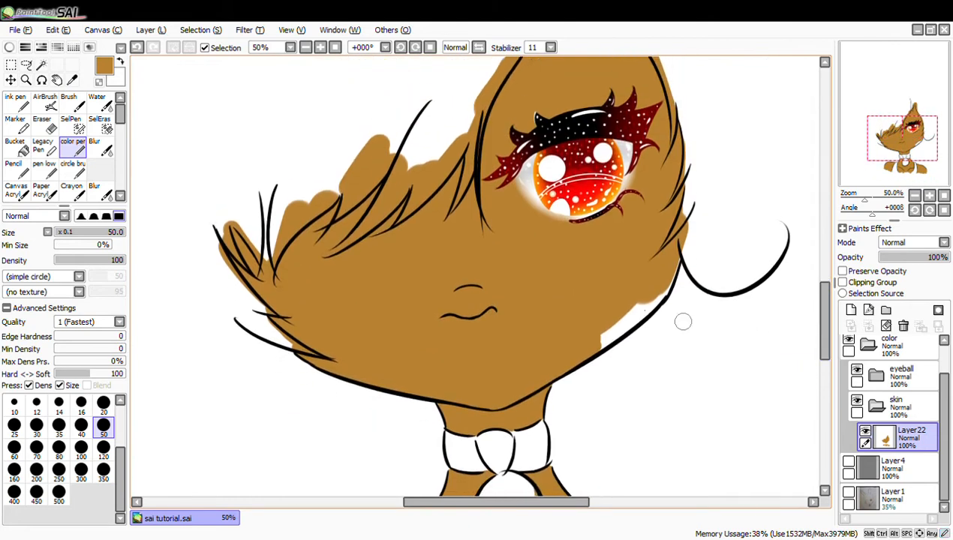
left_click(320, 47)
left_click(320, 47)
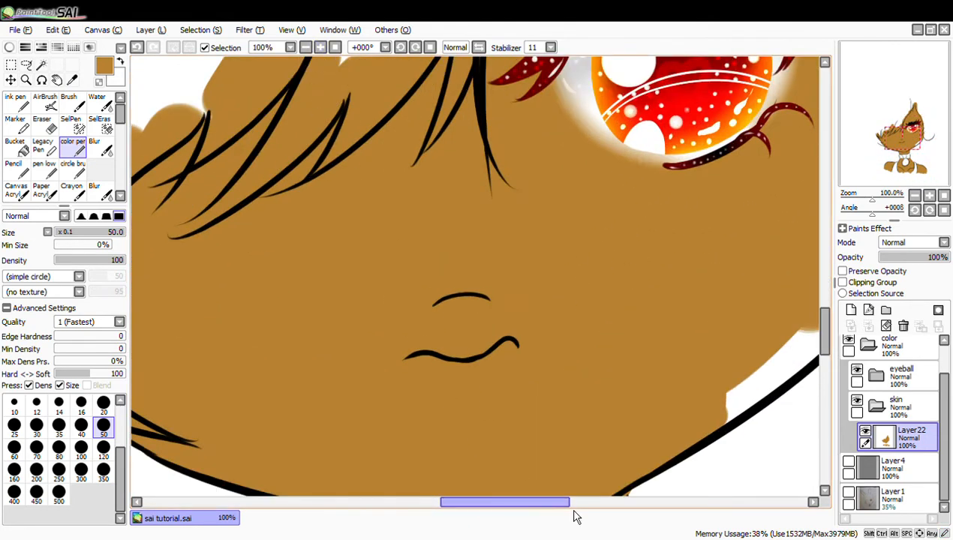
left_click_drag(555, 502, 590, 502)
mouse_move(594, 436)
left_mouse_down()
mouse_move(557, 395)
mouse_move(579, 379)
mouse_move(571, 398)
mouse_move(548, 393)
mouse_move(603, 364)
mouse_move(677, 301)
left_mouse_up()
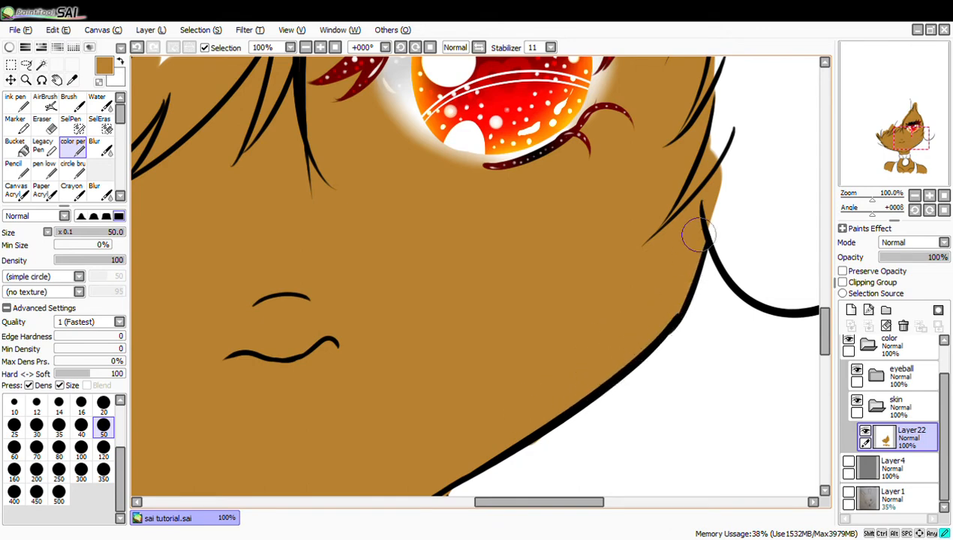
Add a layer above the skin base in the skin folder and make it a clipping group
left_click(306, 48)
left_click(305, 48)
left_click(305, 48)
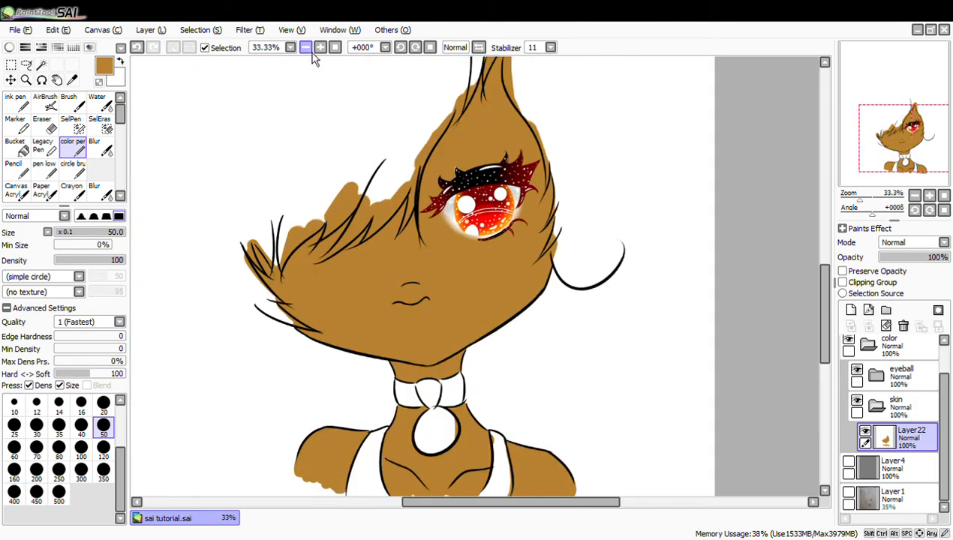
left_click_drag(561, 518, 549, 523)
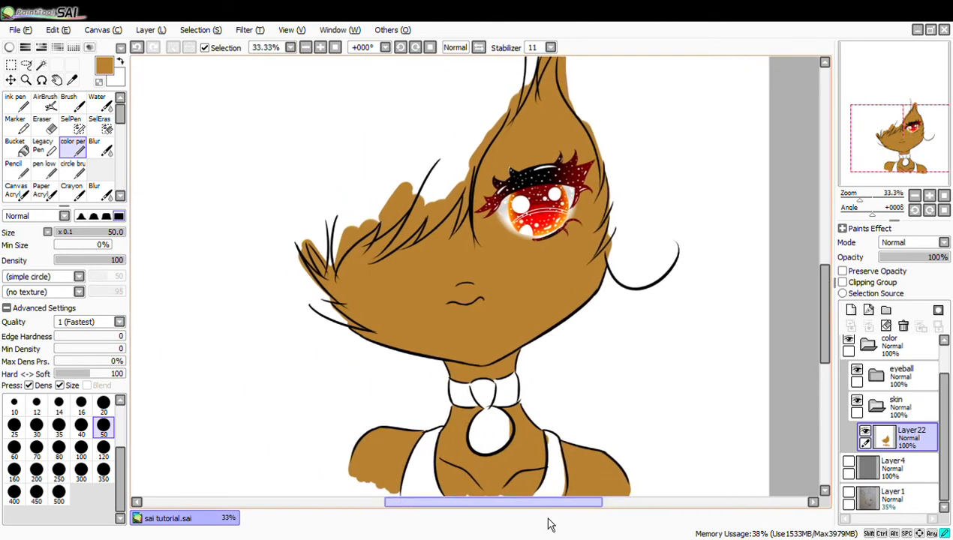
left_click_drag(835, 366, 834, 394)
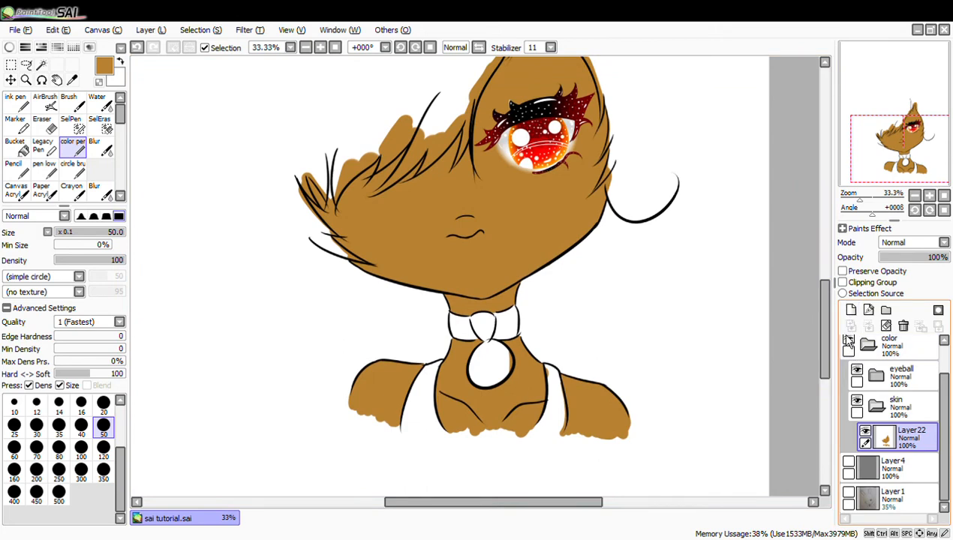
left_click(858, 314)
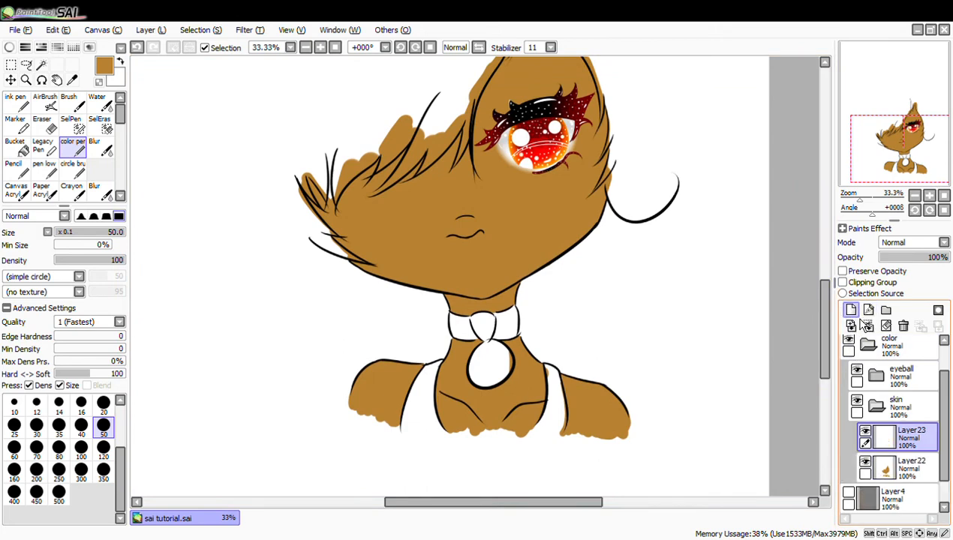
left_click(844, 283)
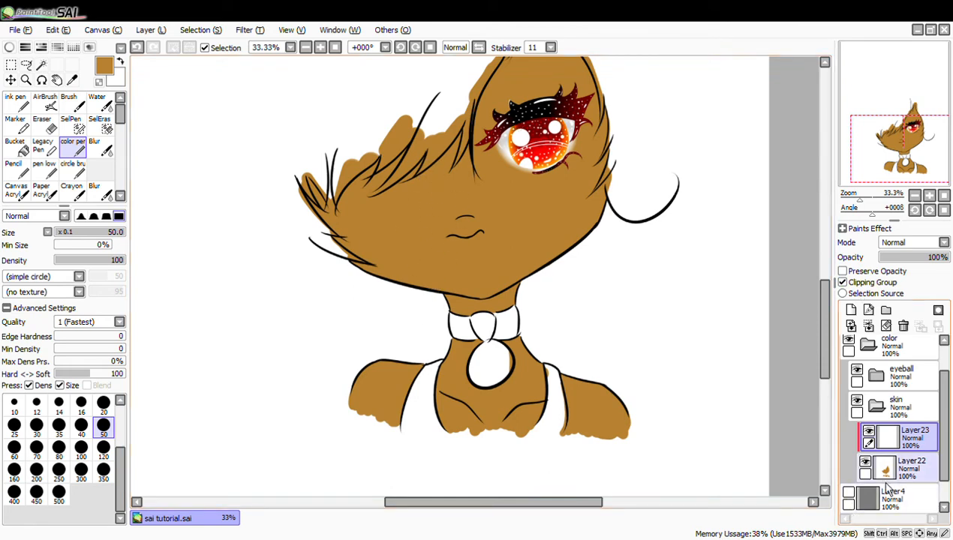
left_click(869, 464)
left_click(869, 463)
left_click(868, 464)
left_click(868, 464)
left_click(868, 464)
left_click(868, 464)
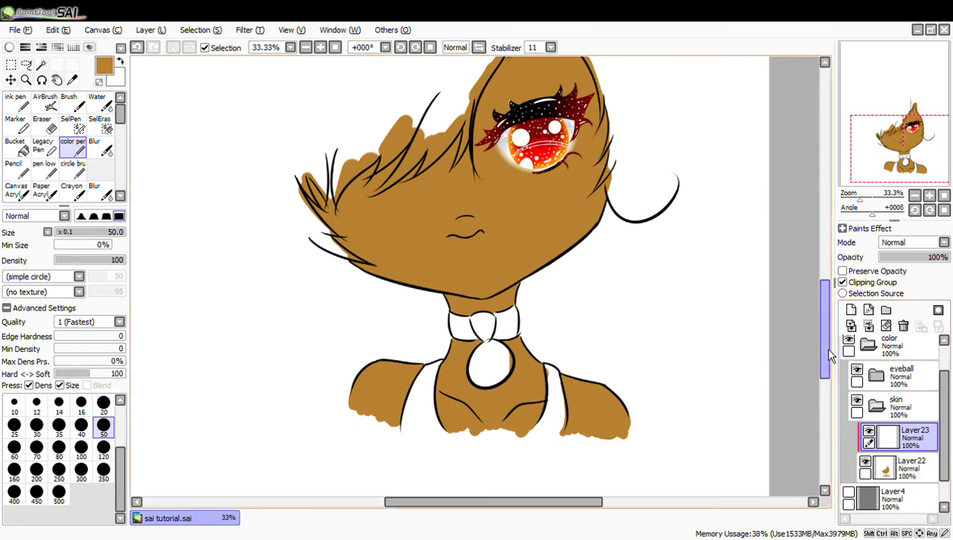
Pick a darker brown for the skin shading and select the AirBrush tool
left_click(10, 47)
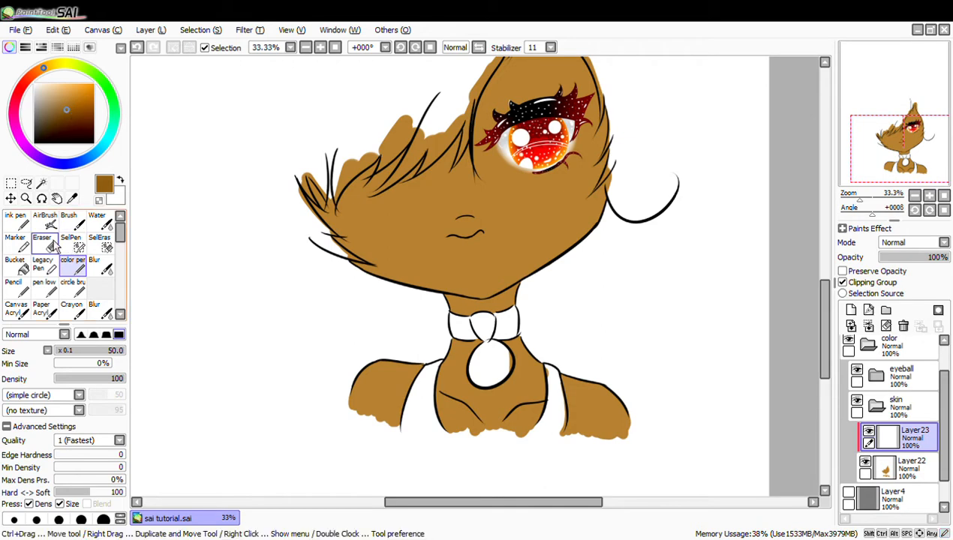
left_click(69, 221)
left_click(45, 220)
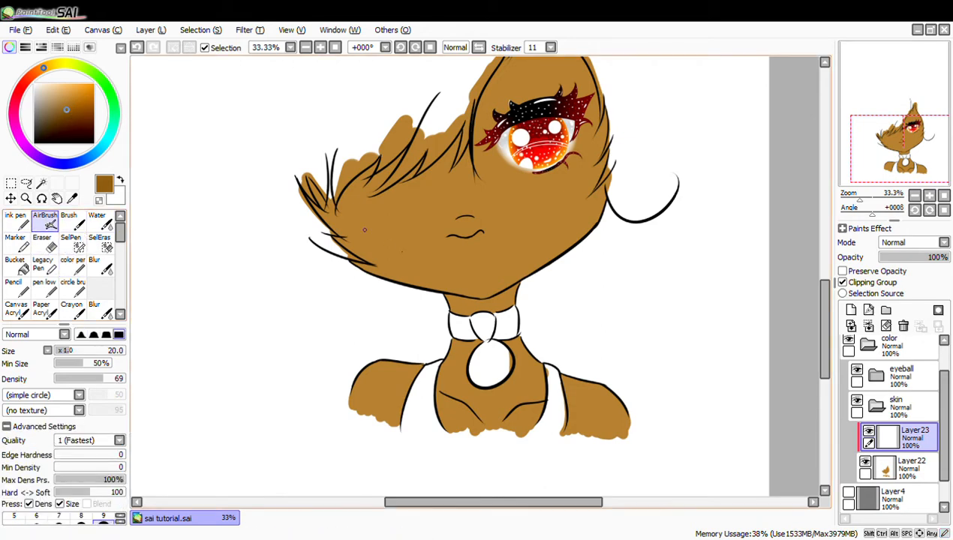
Set the AirBrush size to 120 and shade the face's edges along the forehead, jaw, cheeks and hairline in the darker brown
left_click(10, 48)
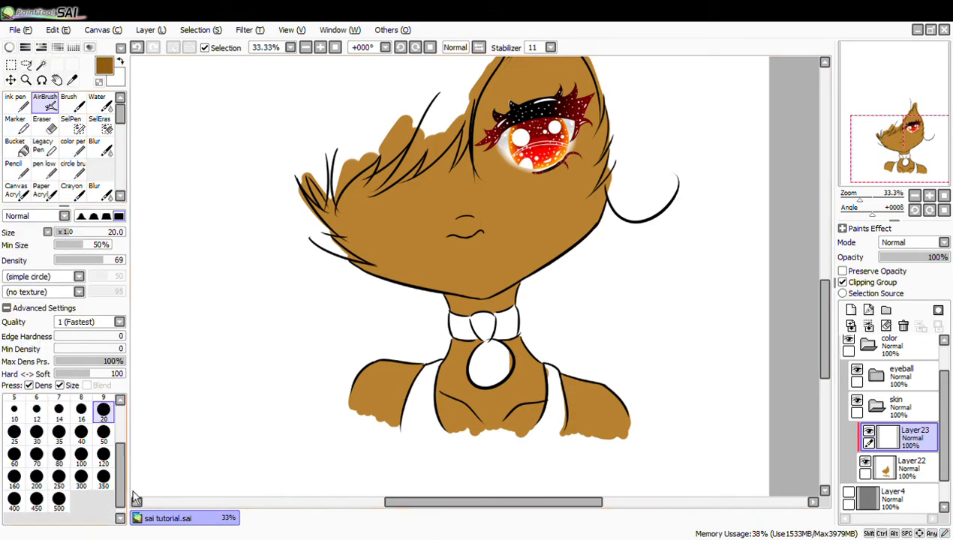
left_click(104, 455)
mouse_move(361, 220)
left_mouse_down()
mouse_move(367, 262)
mouse_move(349, 225)
left_mouse_up()
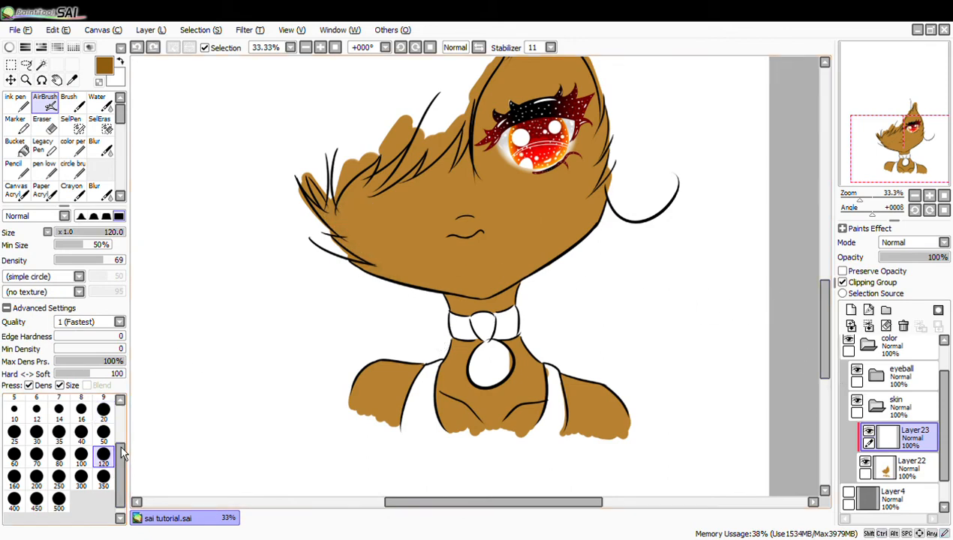
left_click_drag(825, 315, 825, 298)
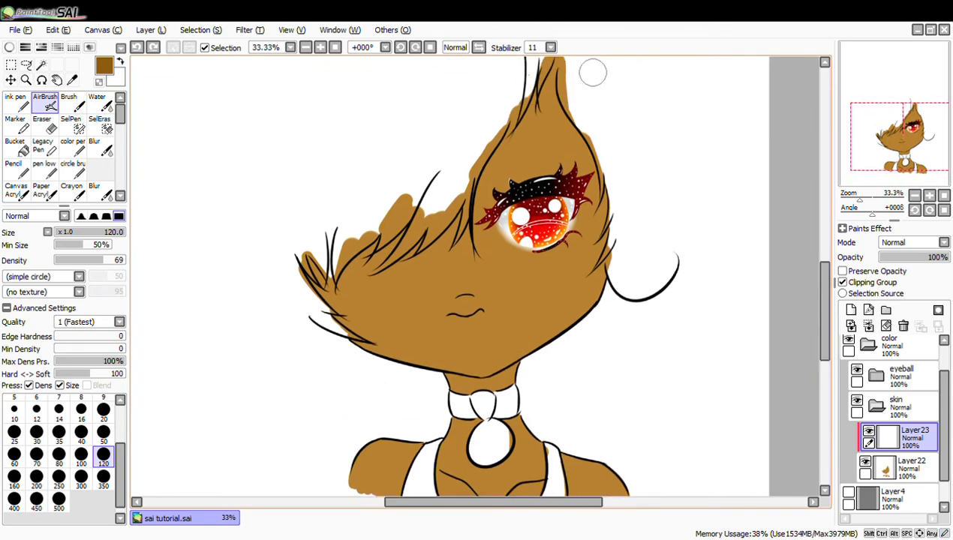
left_click_drag(831, 333, 829, 325)
mouse_move(554, 104)
left_mouse_down()
mouse_move(597, 240)
mouse_move(591, 322)
mouse_move(578, 347)
mouse_move(492, 409)
mouse_move(428, 411)
left_mouse_up()
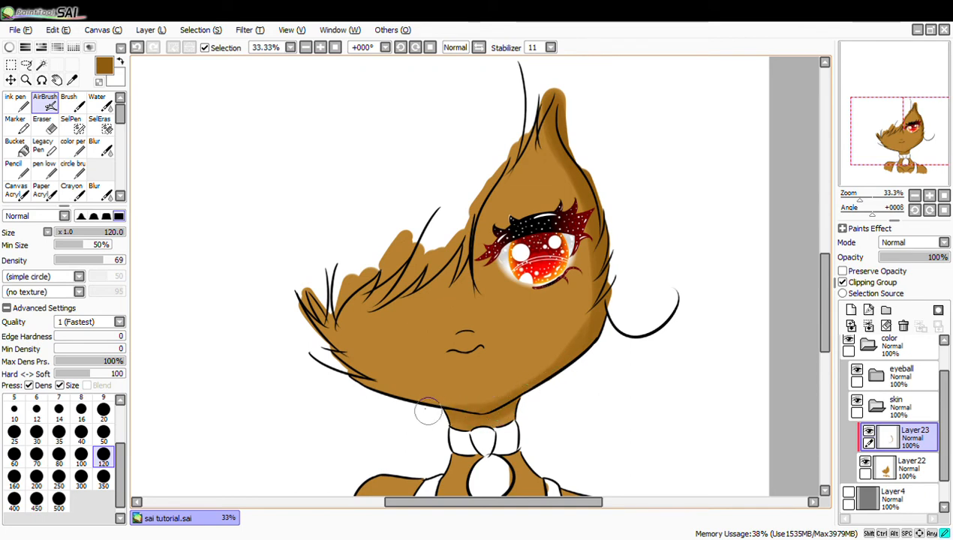
left_click_drag(318, 319, 356, 379)
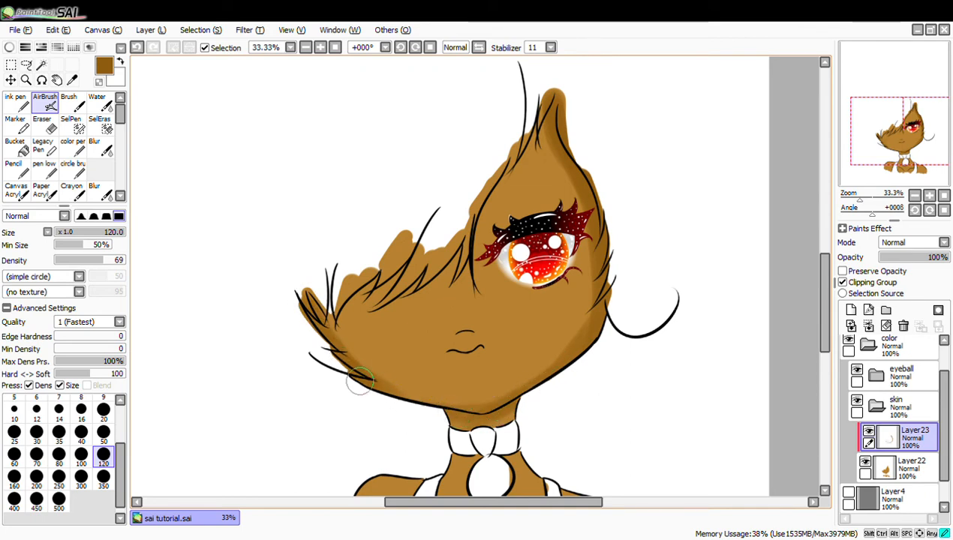
mouse_move(319, 343)
left_mouse_down()
mouse_move(364, 289)
mouse_move(450, 240)
mouse_move(451, 251)
mouse_move(531, 141)
left_mouse_up()
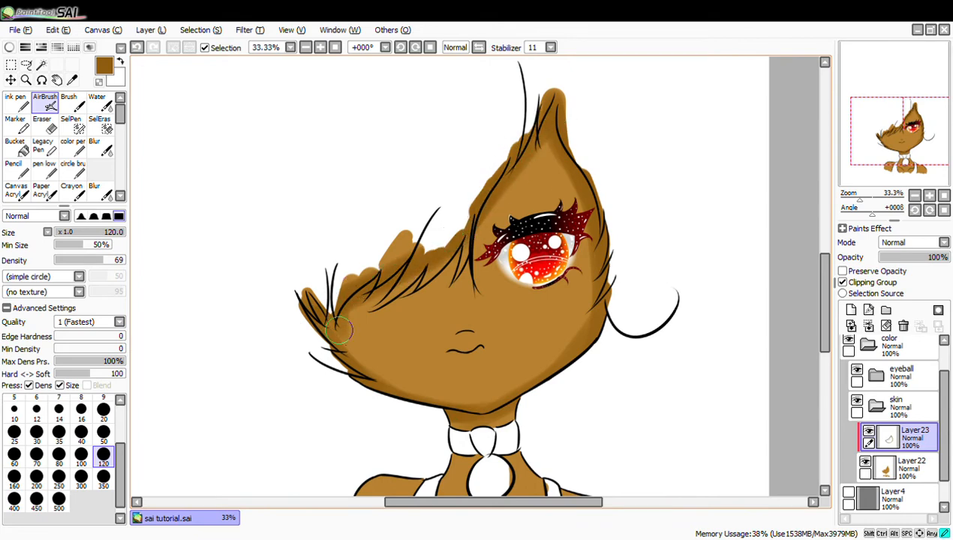
Airbrush darker brown shading around the nose, along the outer edges of both shoulders and on the neck below the collar
left_click_drag(825, 343, 822, 365)
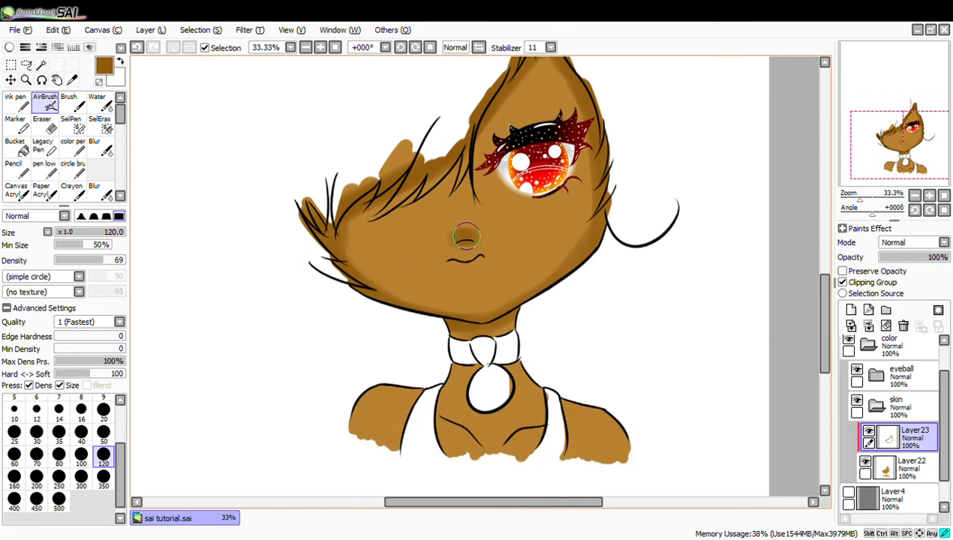
scroll(801, 298, "down", 2)
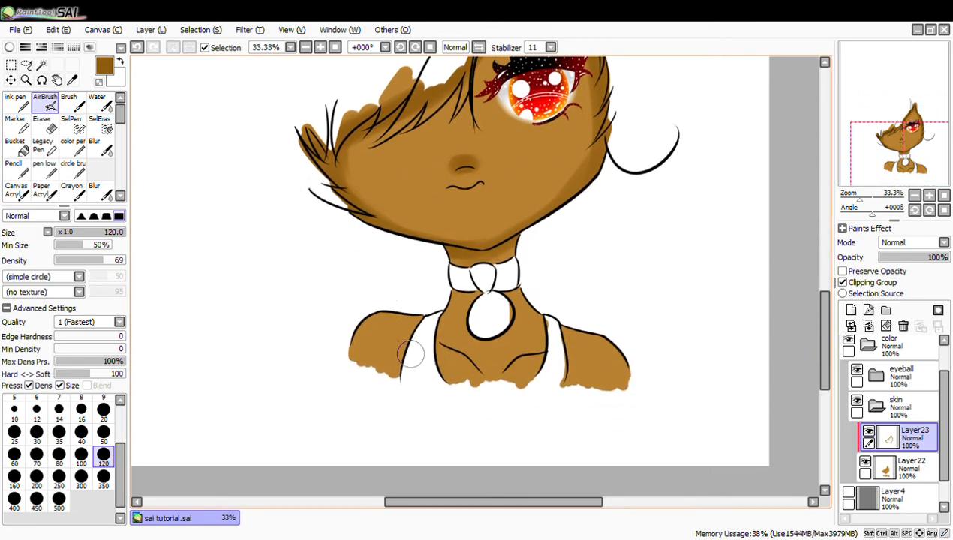
mouse_move(415, 311)
left_mouse_down()
mouse_move(341, 334)
mouse_move(349, 349)
left_mouse_up()
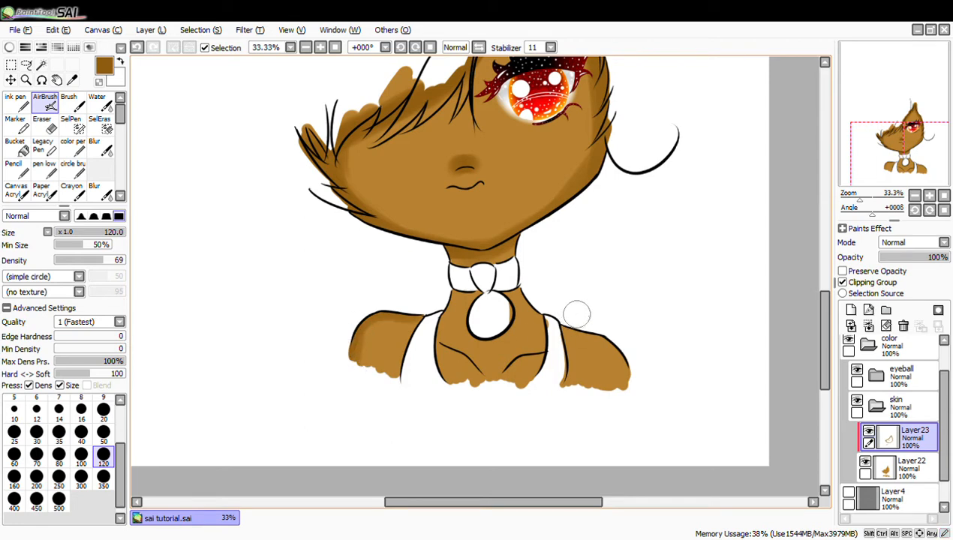
mouse_move(553, 321)
left_mouse_down()
mouse_move(616, 339)
mouse_move(624, 390)
left_mouse_up()
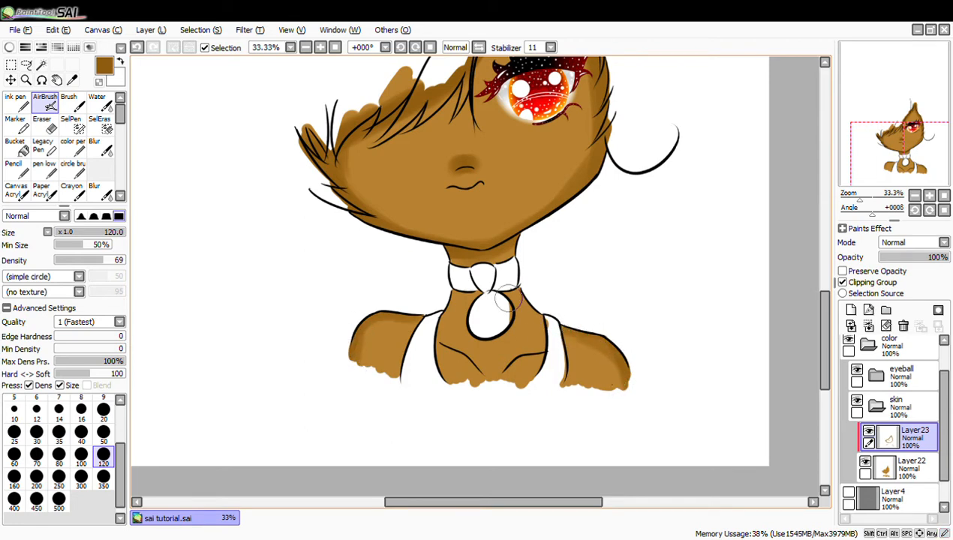
left_click_drag(449, 298, 458, 291)
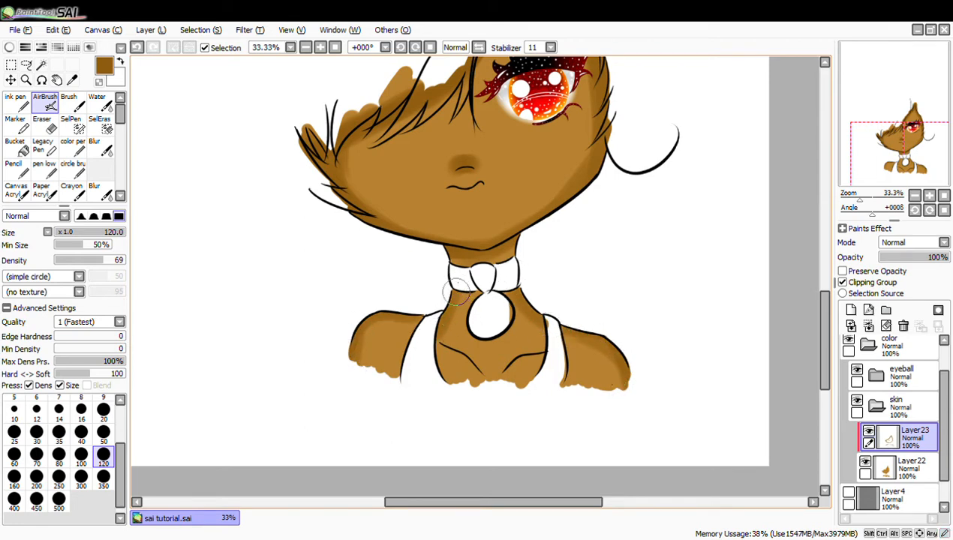
Soften the shading on the shoulders, neck and chest with the Blur tool at size 120
left_click(97, 146)
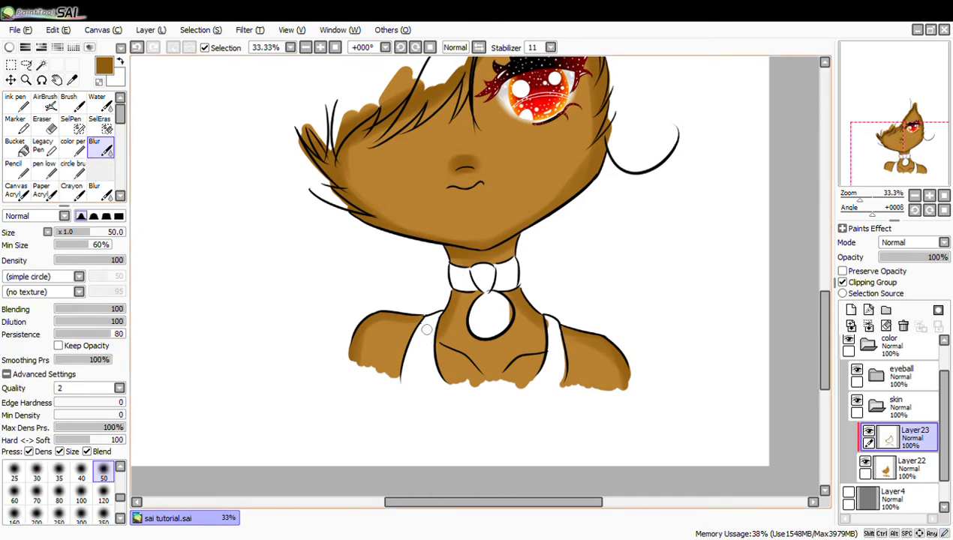
left_click(104, 494)
mouse_move(419, 346)
left_mouse_down()
mouse_move(398, 334)
mouse_move(415, 326)
mouse_move(364, 331)
left_mouse_up()
left_click_drag(462, 297, 448, 330)
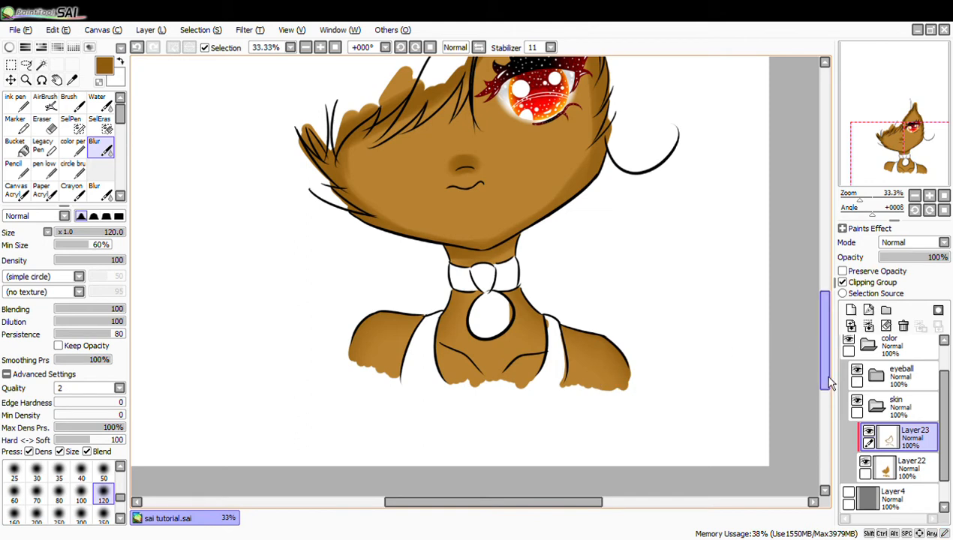
Blur the shading along the face's edges, the hairline and around the nose until it blends into the skin
left_click_drag(829, 387, 827, 368)
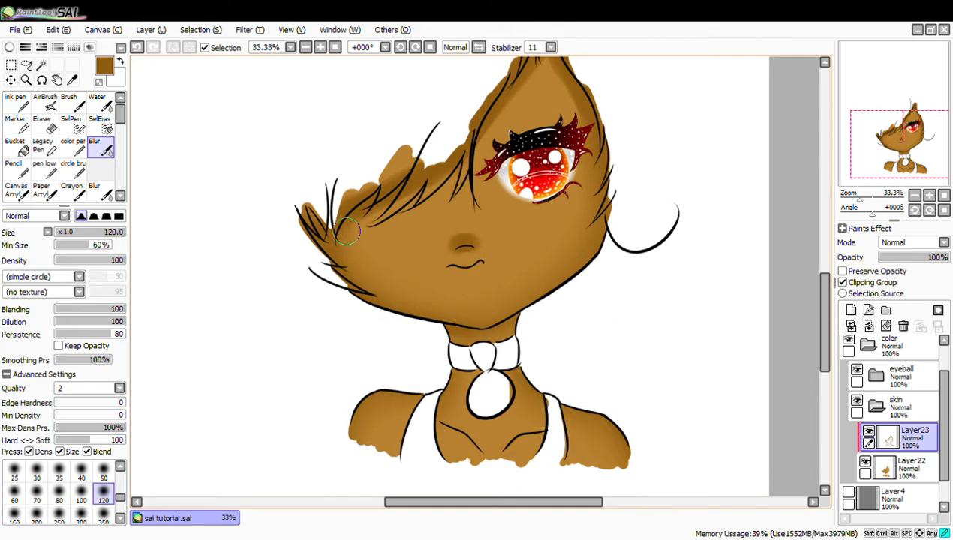
left_click_drag(481, 123, 474, 142)
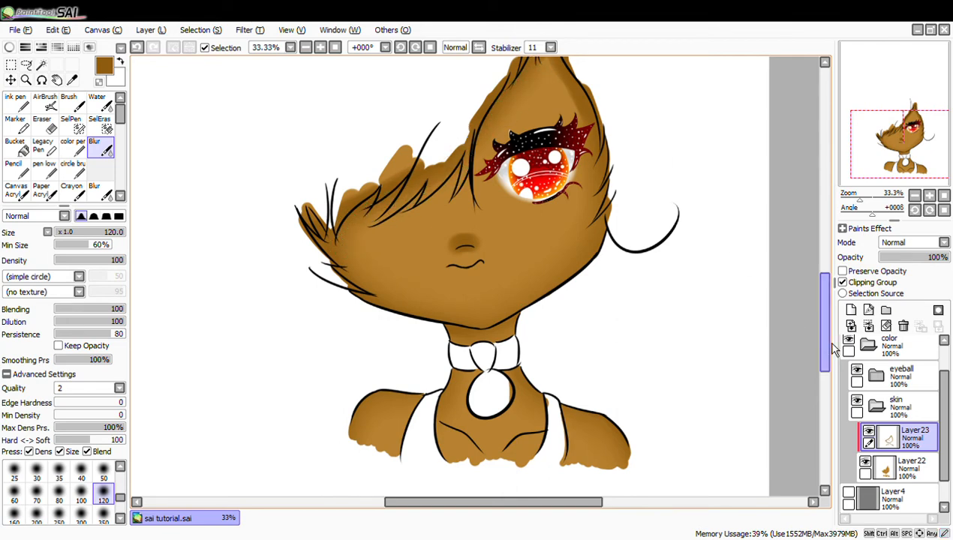
left_click_drag(828, 343, 827, 323)
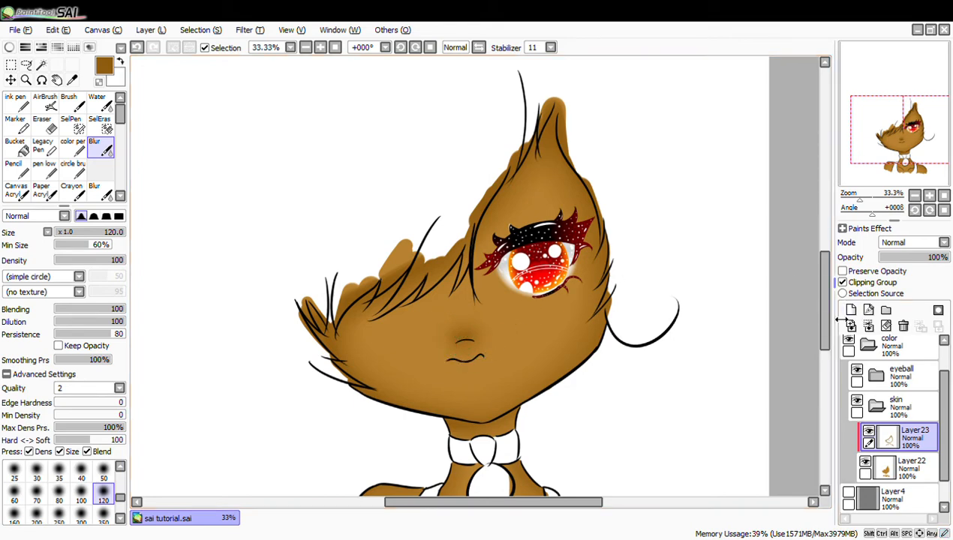
mouse_move(824, 323)
left_mouse_down()
mouse_move(825, 375)
mouse_move(825, 333)
left_mouse_up()
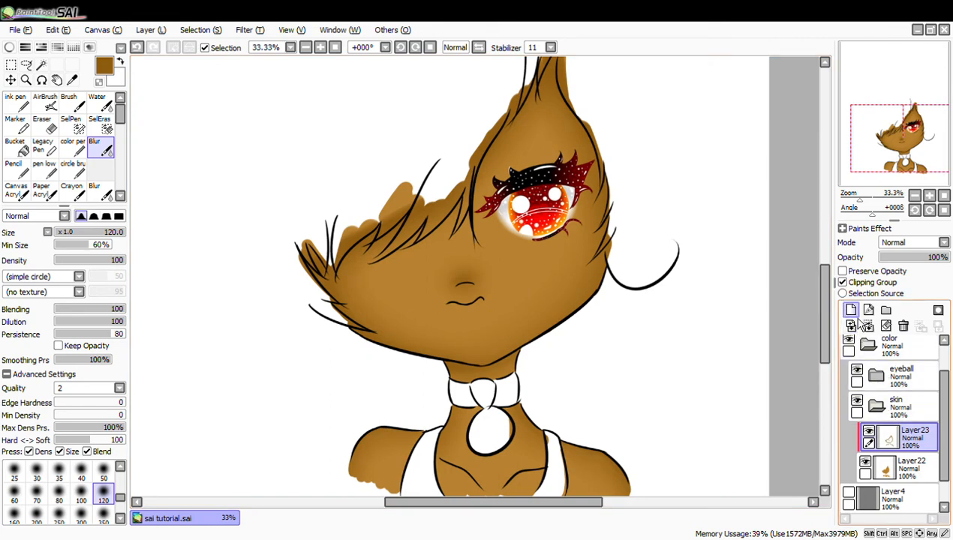
Add a clipping-group layer above the skin shading and ready the Brush tool at size 120 with a darker brown
left_click(851, 310)
left_click(865, 284)
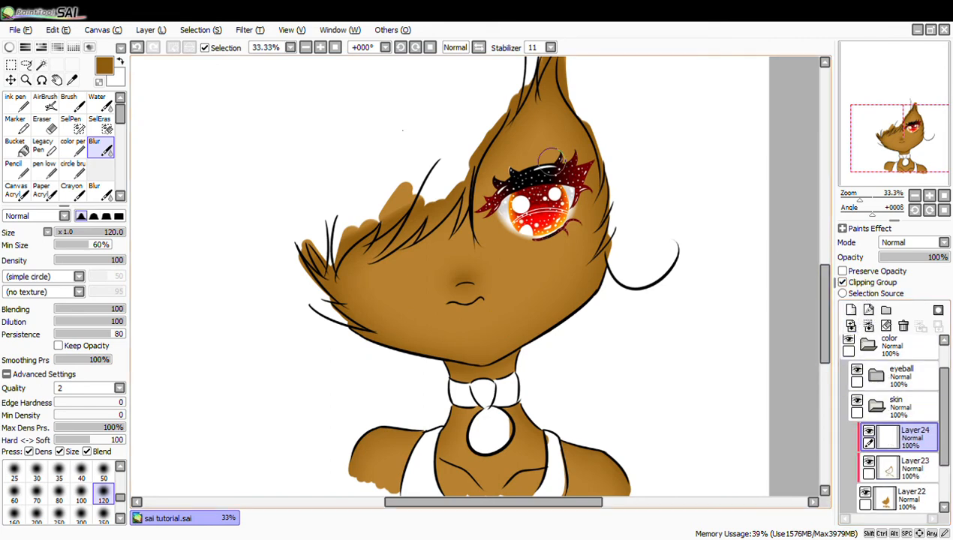
left_click(9, 47)
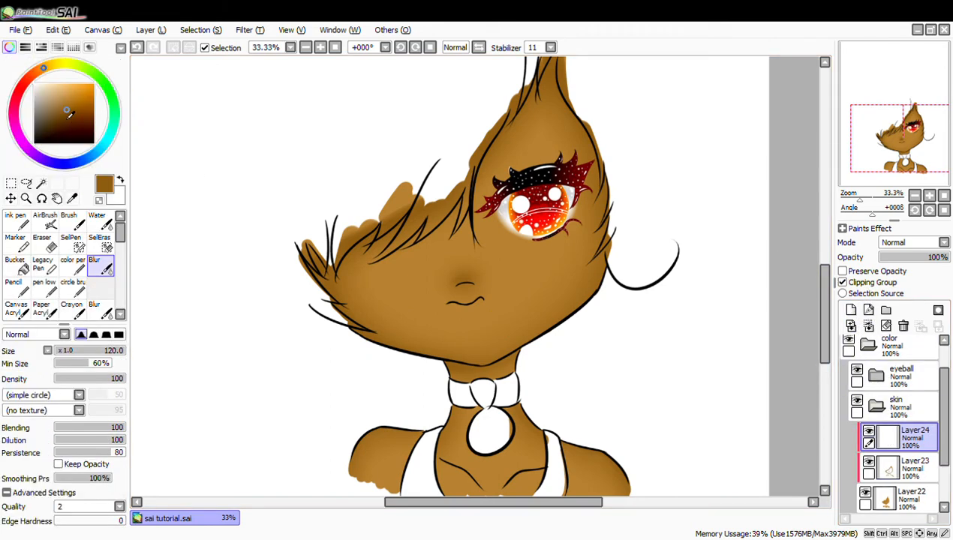
left_click(71, 222)
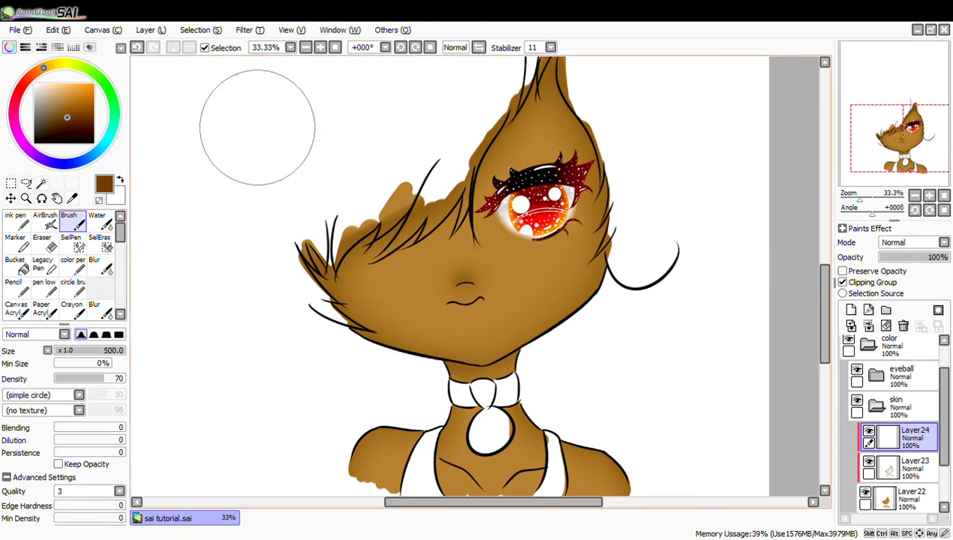
left_click(320, 47)
left_click(9, 47)
left_click(103, 456)
Try shading the jawline on both sides with the Brush and the color pen at size 120
left_click_drag(236, 257, 356, 371)
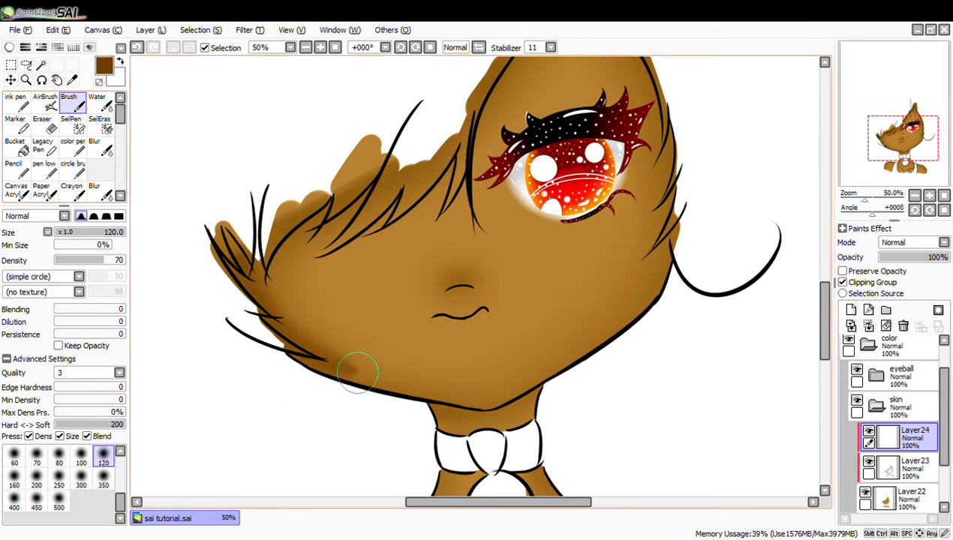
key("ctrl+z")
mouse_move(244, 263)
left_mouse_down()
mouse_move(382, 389)
mouse_move(339, 372)
mouse_move(464, 404)
left_mouse_up()
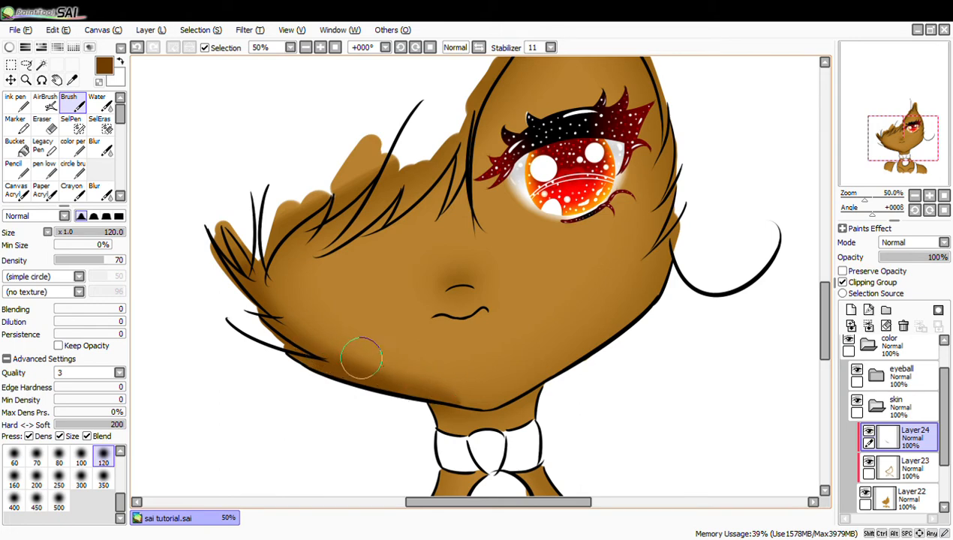
left_click(75, 148)
left_click(104, 450)
mouse_move(674, 224)
left_mouse_down()
mouse_move(564, 362)
mouse_move(526, 379)
left_mouse_up()
mouse_move(631, 319)
left_mouse_down()
mouse_move(671, 238)
mouse_move(586, 358)
mouse_move(541, 396)
mouse_move(538, 388)
mouse_move(512, 396)
mouse_move(654, 286)
mouse_move(656, 266)
mouse_move(588, 338)
mouse_move(657, 258)
mouse_move(555, 373)
left_mouse_up()
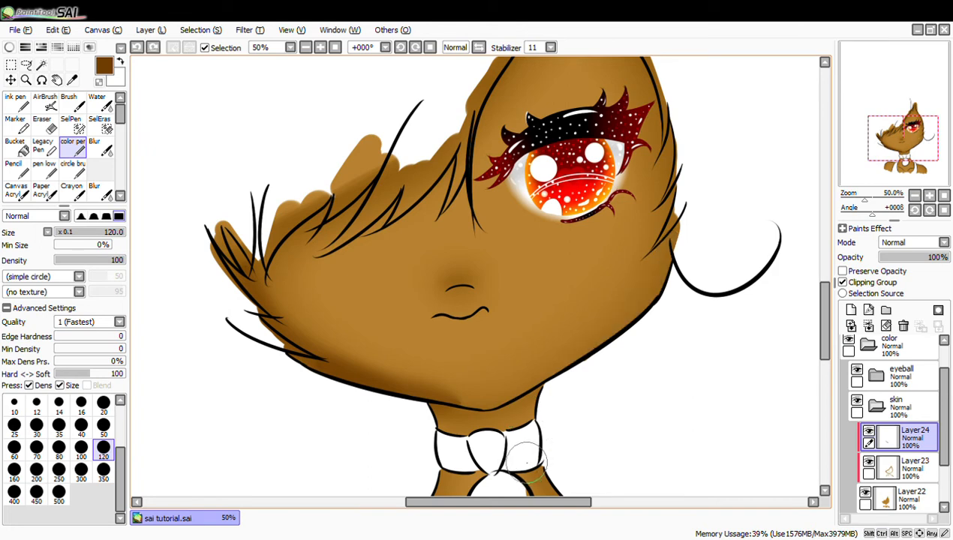
Pick a still darker brown and brush deeper shadows along the left and right sides of the jawline
left_click(82, 109)
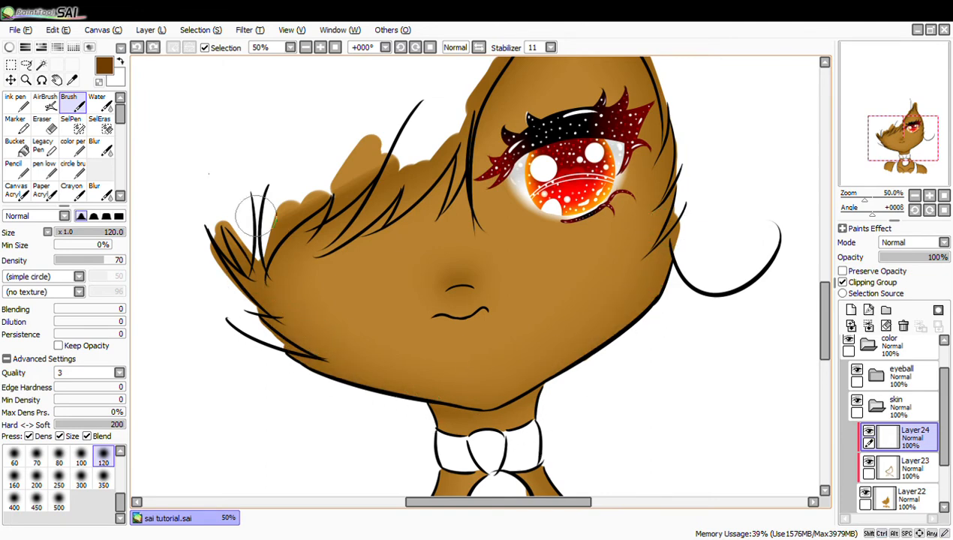
left_click(9, 46)
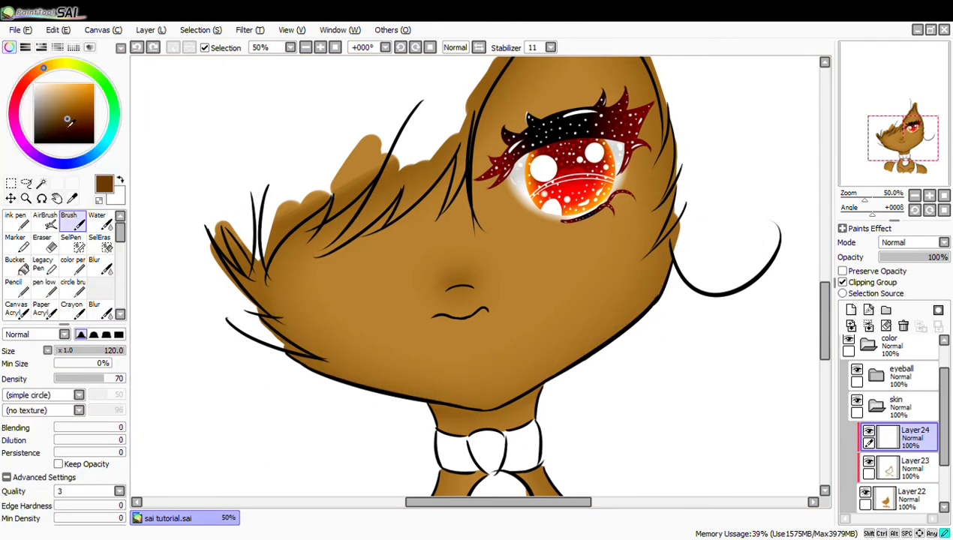
left_click(9, 47)
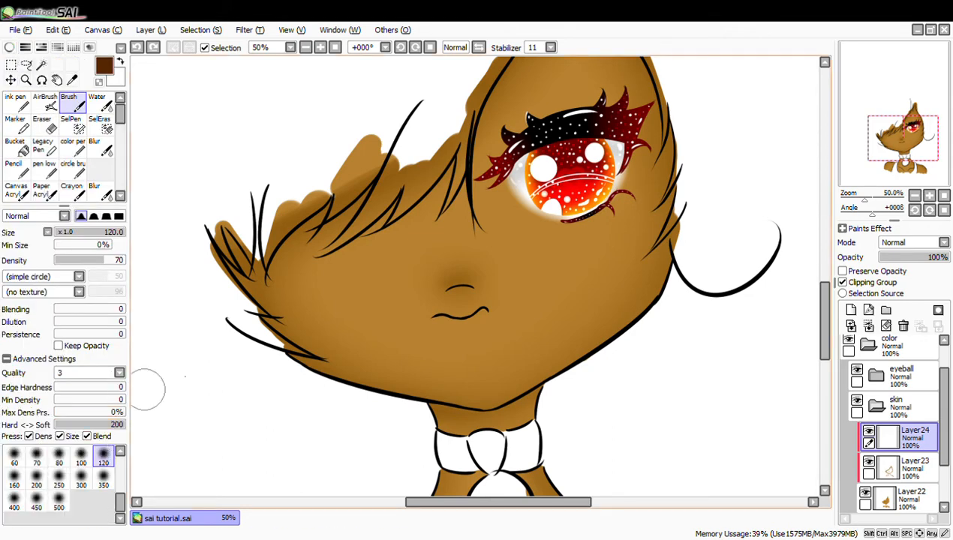
mouse_move(214, 264)
left_mouse_down()
mouse_move(322, 383)
mouse_move(268, 339)
mouse_move(328, 378)
mouse_move(317, 369)
mouse_move(435, 412)
mouse_move(341, 383)
mouse_move(378, 389)
mouse_move(336, 376)
mouse_move(449, 402)
mouse_move(398, 396)
left_mouse_up()
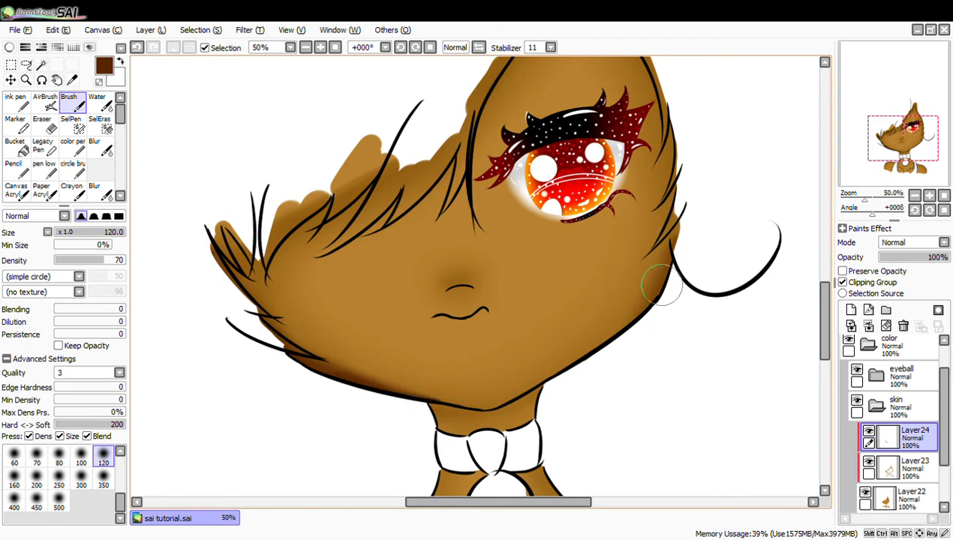
Try shading the neck directly under the chin with the size 120 Brush
left_click_drag(826, 347, 826, 368)
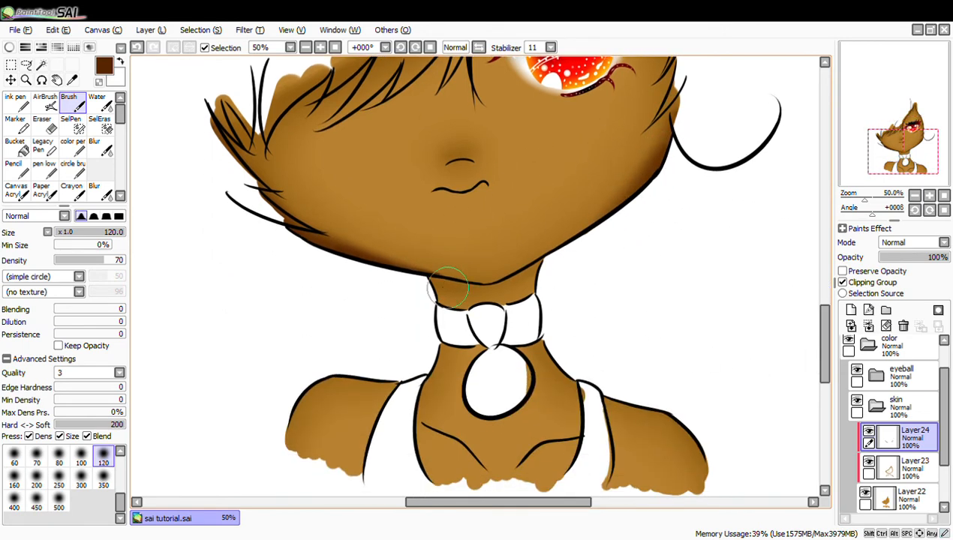
mouse_move(434, 281)
left_mouse_down()
mouse_move(482, 289)
mouse_move(444, 286)
mouse_move(495, 289)
mouse_move(452, 287)
mouse_move(537, 274)
mouse_move(478, 299)
left_mouse_up()
mouse_move(831, 377)
left_mouse_down()
mouse_move(834, 349)
mouse_move(831, 362)
left_mouse_up()
key("ctrl+z")
key("ctrl+z")
key("ctrl+z")
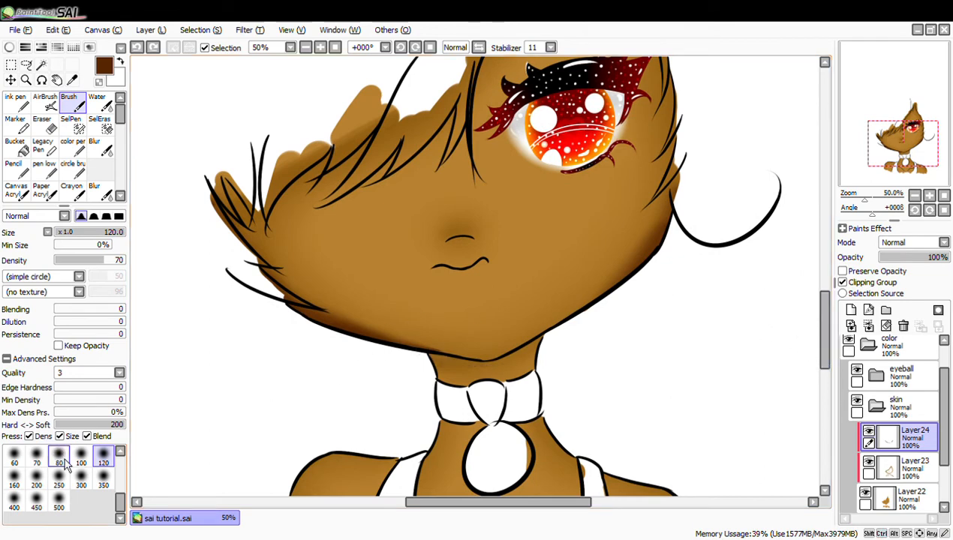
Set the Brush size to 50 and paint a dark brown shadow just above the nose line
scroll(127, 469, "up", 1)
left_click(103, 458)
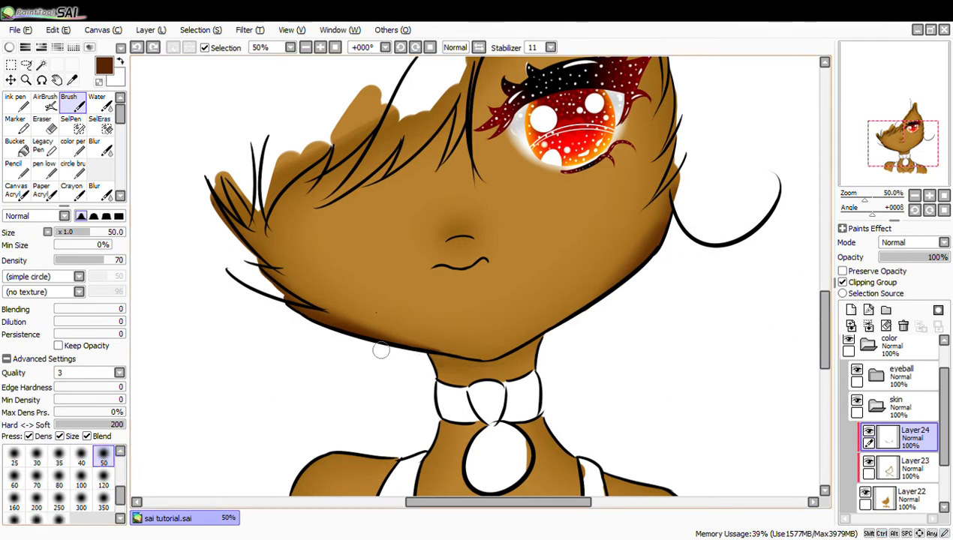
scroll(276, 77, "up", 2)
mouse_move(429, 193)
left_mouse_down()
mouse_move(467, 199)
mouse_move(426, 191)
mouse_move(455, 196)
mouse_move(438, 186)
mouse_move(426, 196)
mouse_move(458, 193)
mouse_move(399, 207)
mouse_move(429, 209)
mouse_move(397, 205)
mouse_move(426, 208)
left_mouse_up()
Undo the trial shading strokes around the mouth line
scroll(809, 357, "down", 2)
key("ctrl+z")
key("ctrl+z")
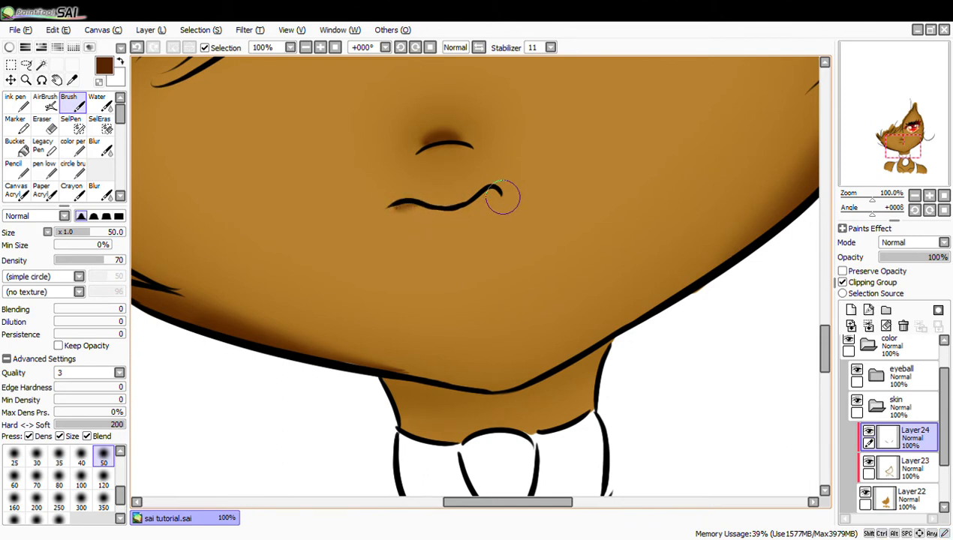
key("ctrl+z")
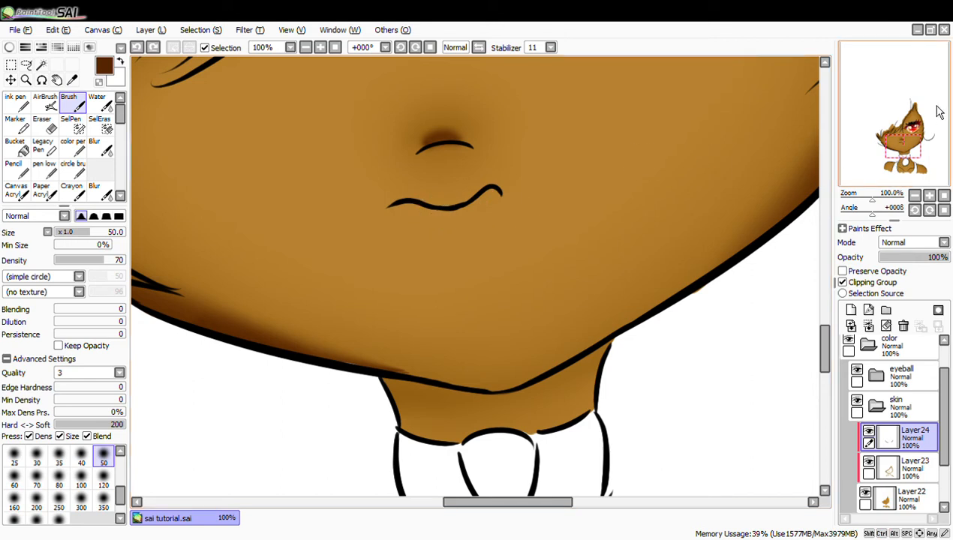
Try brushing a dark shadow across the neck under the chin at size 50 and density 70
scroll(753, 365, "down", 4)
mouse_move(379, 216)
left_mouse_down()
mouse_move(416, 229)
mouse_move(381, 240)
mouse_move(449, 226)
mouse_move(410, 225)
mouse_move(476, 240)
left_mouse_up()
mouse_move(403, 225)
left_mouse_down()
mouse_move(487, 244)
mouse_move(498, 243)
mouse_move(466, 240)
mouse_move(526, 235)
left_mouse_up()
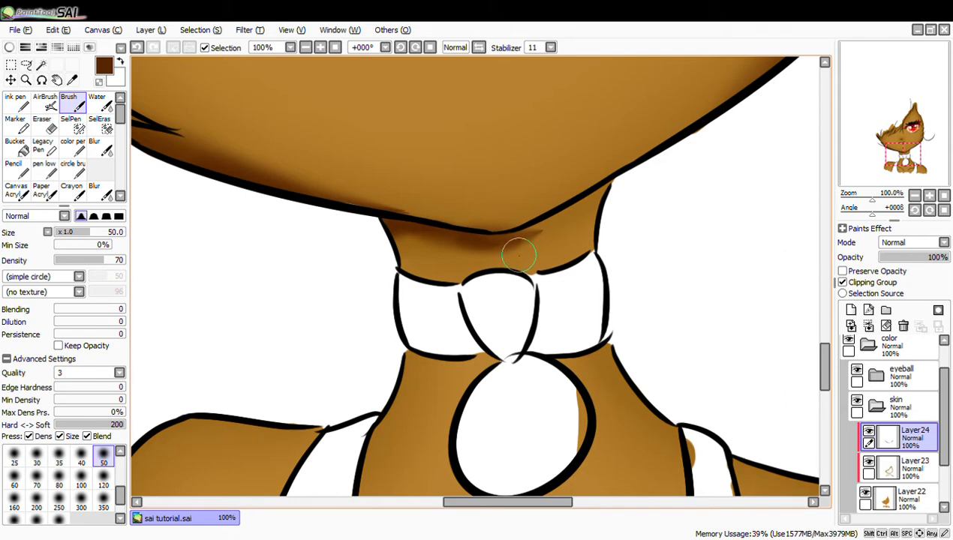
key("ctrl+z")
key("ctrl+z")
key("ctrl+z")
key("ctrl+z")
key("ctrl+z")
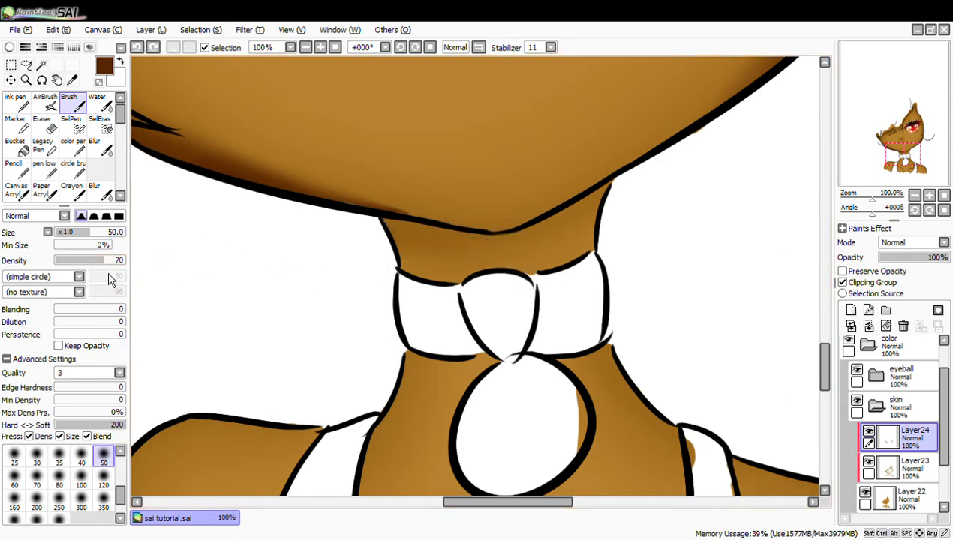
Raise the Brush density to 100 and paint a dark brown shadow across the neck, following the chin line
left_click_drag(101, 263, 124, 261)
left_click_drag(395, 233, 435, 235)
key("ctrl+z")
mouse_move(371, 231)
left_mouse_down()
mouse_move(414, 226)
mouse_move(384, 223)
mouse_move(397, 220)
mouse_move(429, 236)
mouse_move(385, 227)
mouse_move(506, 244)
mouse_move(476, 235)
mouse_move(524, 232)
mouse_move(509, 238)
mouse_move(587, 207)
left_mouse_up()
left_click_drag(529, 233, 611, 186)
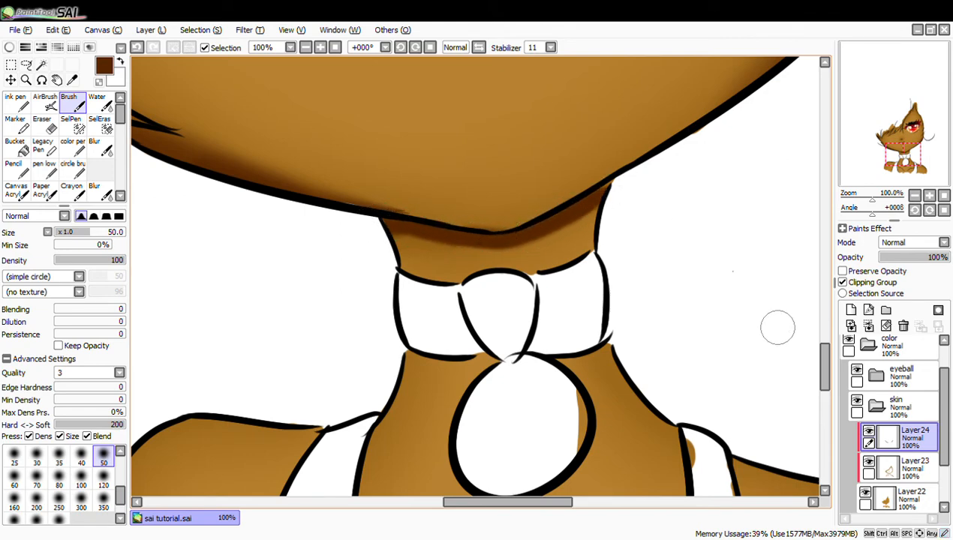
Undo the dark brown shadow strokes on the neck under the chin
left_click(307, 49)
left_click(307, 49)
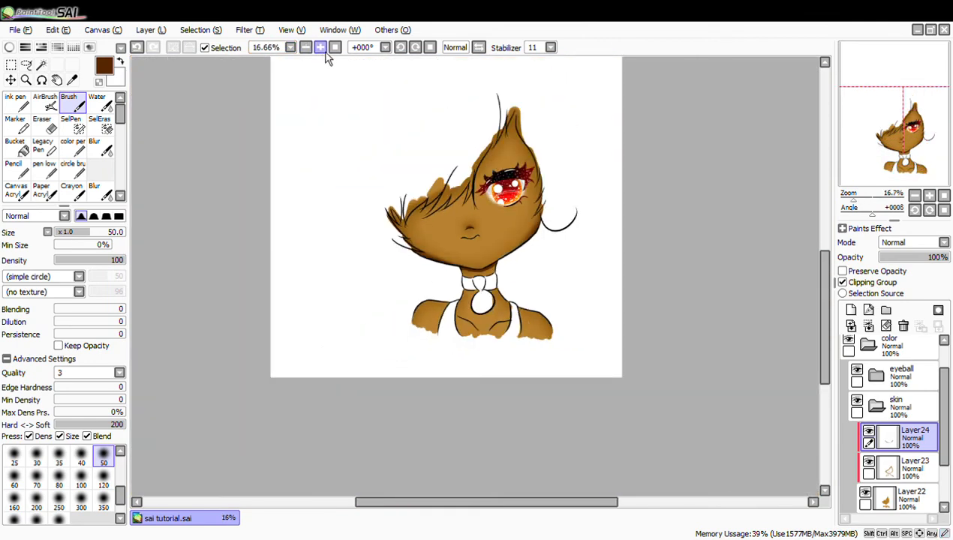
left_click(320, 48)
left_click(319, 48)
key("ctrl+z")
key("ctrl+z")
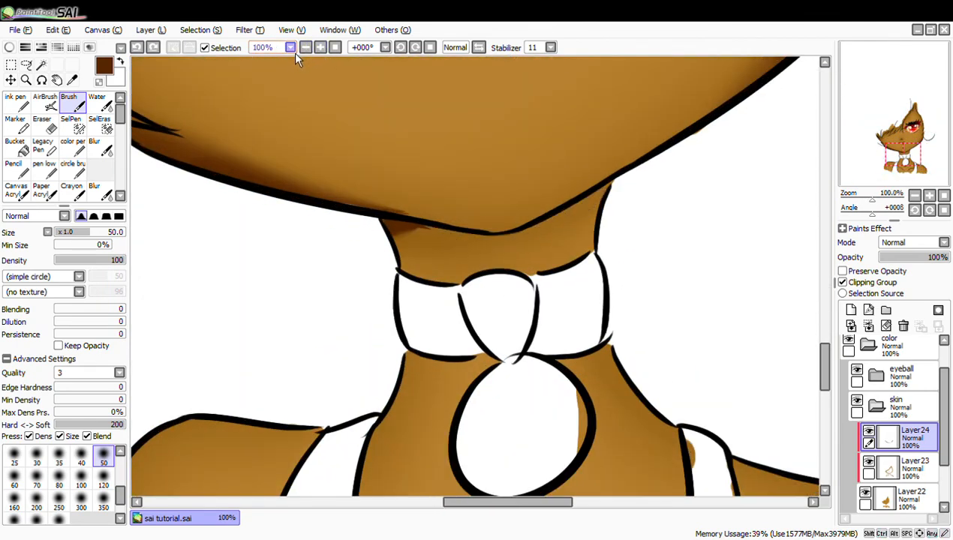
Pick a lighter brown and paint the neck shadow under the chin at size 50, widening it on the neck's right side
left_click(10, 48)
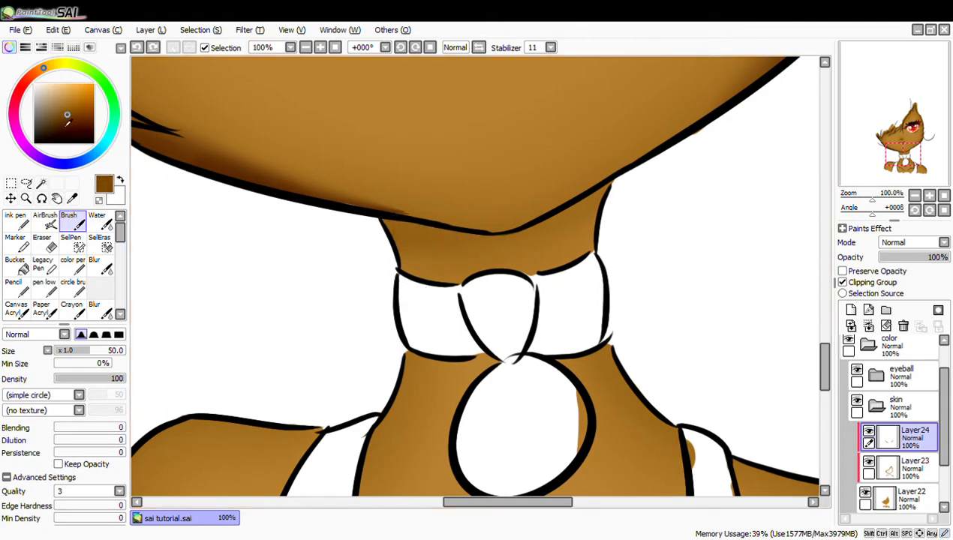
left_click_drag(379, 221, 464, 240)
key("ctrl+z")
mouse_move(383, 219)
left_mouse_down()
mouse_move(456, 235)
mouse_move(572, 221)
left_mouse_up()
key("ctrl+z")
mouse_move(502, 229)
left_mouse_down()
mouse_move(575, 211)
mouse_move(620, 213)
left_mouse_up()
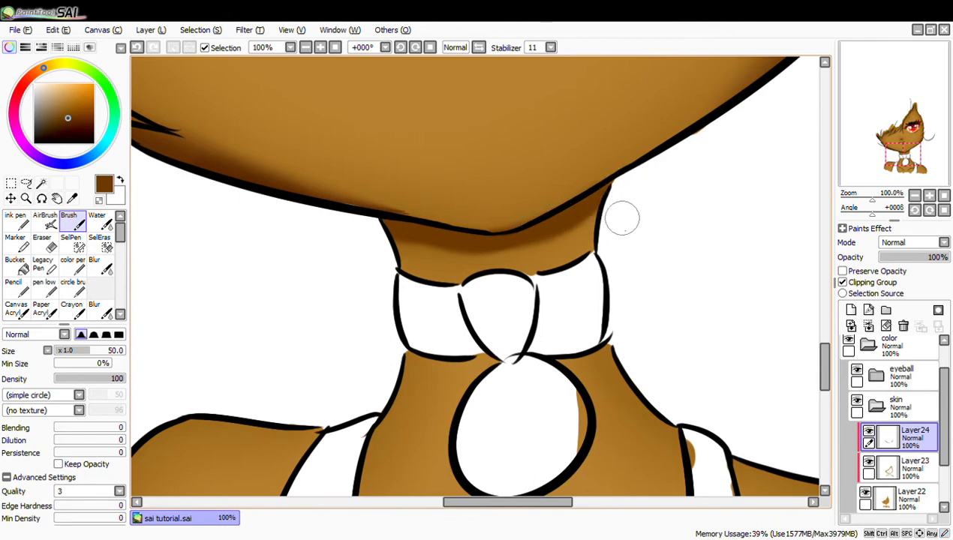
mouse_move(566, 226)
left_mouse_down()
mouse_move(584, 258)
mouse_move(583, 236)
mouse_move(590, 257)
mouse_move(600, 221)
mouse_move(597, 252)
mouse_move(580, 238)
mouse_move(582, 262)
mouse_move(529, 231)
mouse_move(530, 241)
mouse_move(385, 227)
mouse_move(478, 241)
mouse_move(410, 239)
mouse_move(544, 227)
mouse_move(511, 245)
left_mouse_up()
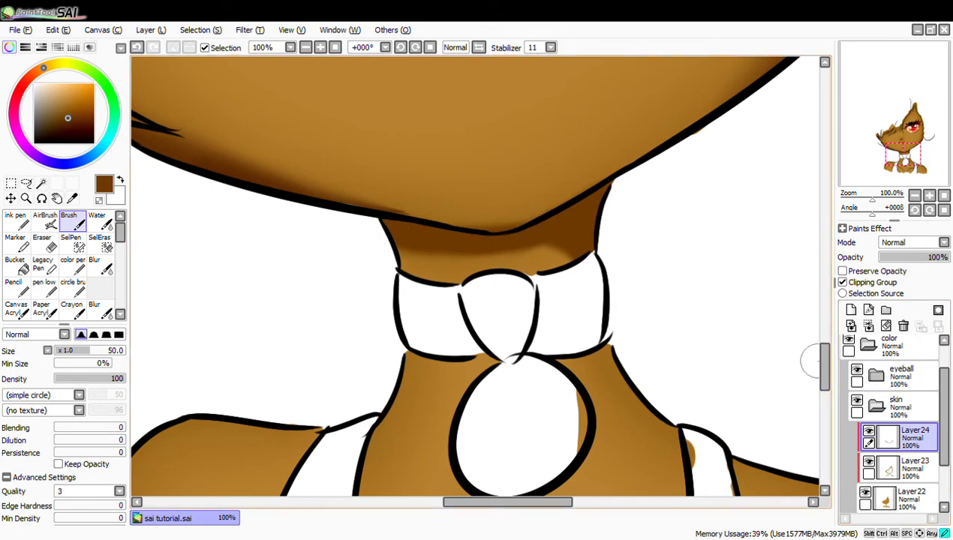
Set the Brush size to 35 and try brown shadows along both collarbone lines
scroll(810, 380, "down", 5)
mouse_move(379, 314)
left_mouse_down()
mouse_move(461, 359)
mouse_move(406, 339)
mouse_move(510, 411)
left_mouse_up()
key("ctrl+z")
left_click(9, 47)
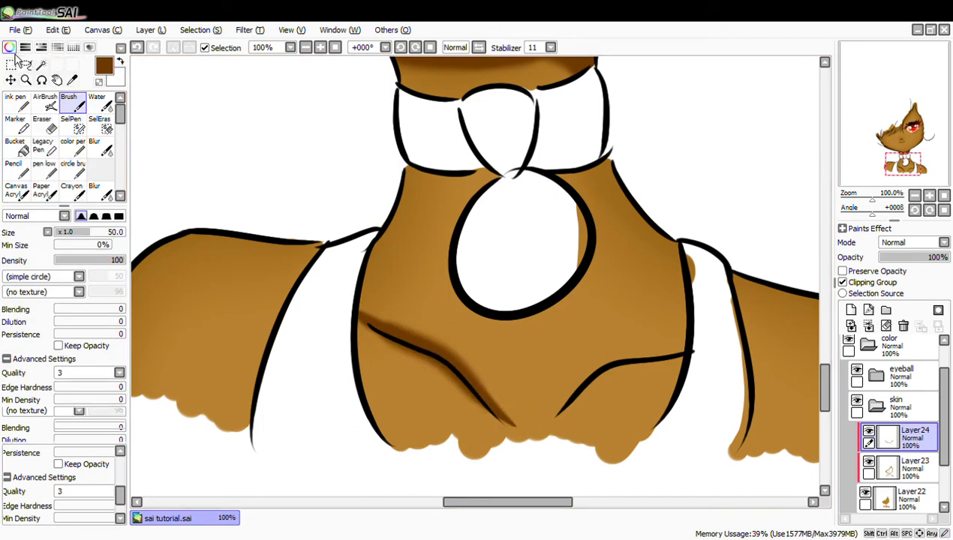
left_click(58, 456)
mouse_move(688, 347)
left_mouse_down()
mouse_move(632, 347)
mouse_move(674, 352)
mouse_move(632, 360)
mouse_move(538, 424)
left_mouse_up()
key("ctrl+z")
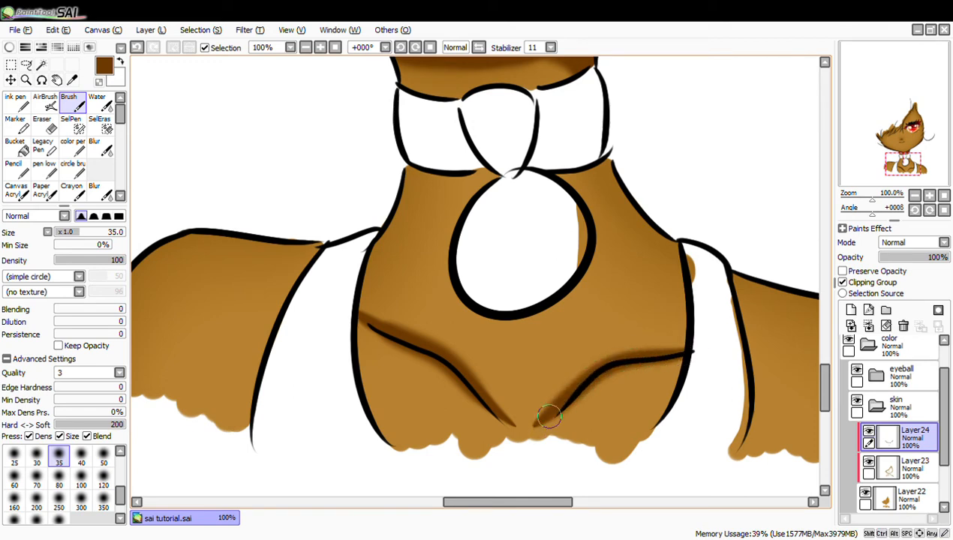
key("ctrl+z")
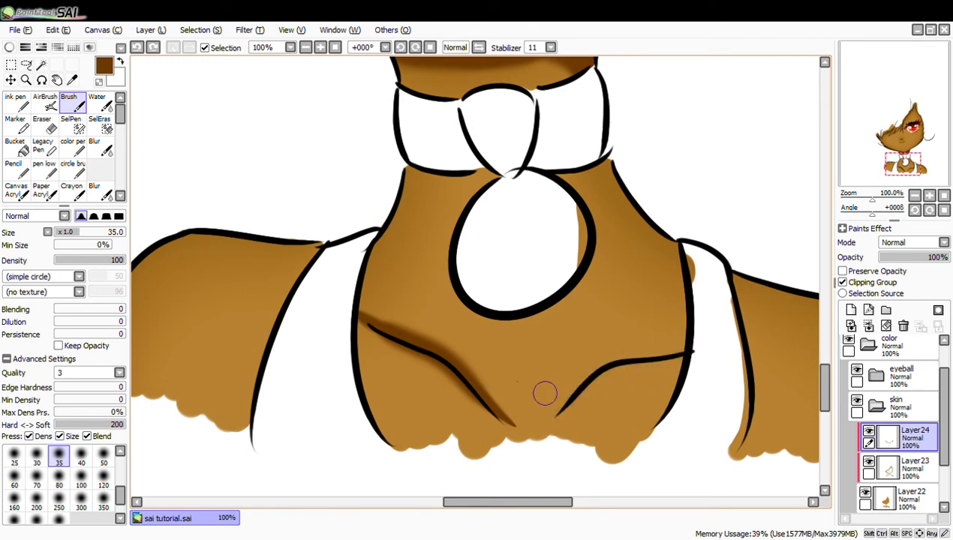
Repaint the left collarbone's brown shadow from the strap edge down to the centre of the chest
left_click(307, 49)
left_click(307, 49)
left_click(307, 50)
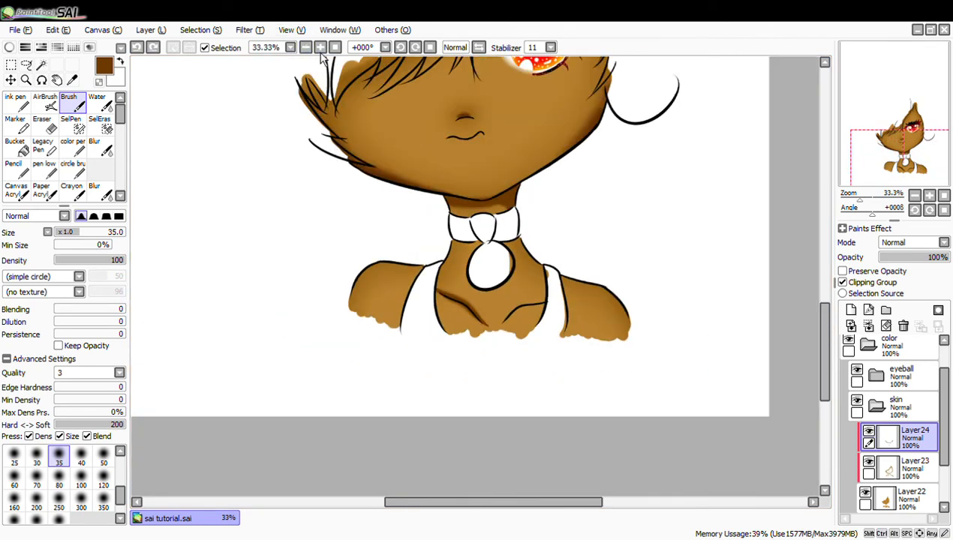
left_click(320, 48)
left_click(320, 47)
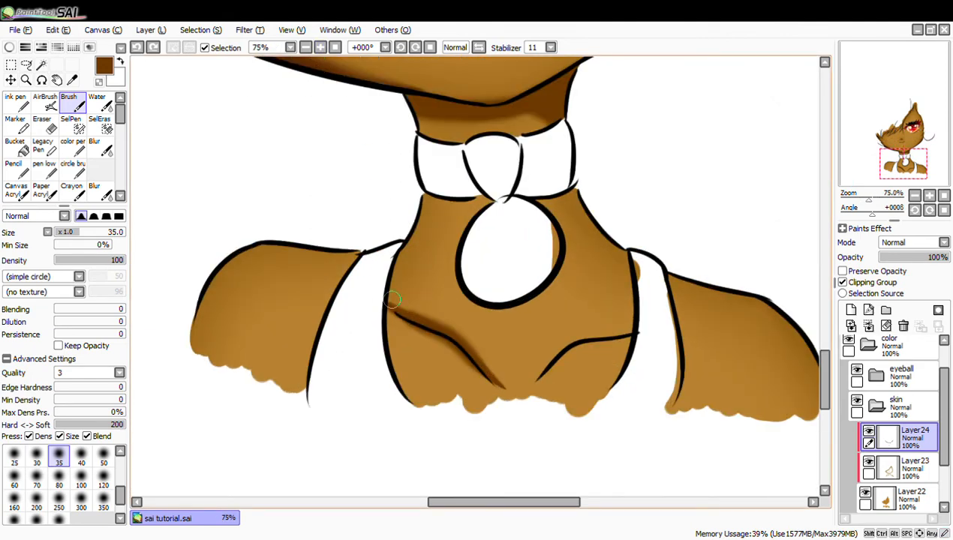
left_click_drag(391, 301, 413, 309)
key("ctrl+z")
mouse_move(387, 272)
left_mouse_down()
mouse_move(468, 360)
mouse_move(531, 398)
mouse_move(506, 384)
mouse_move(531, 396)
mouse_move(509, 391)
mouse_move(532, 390)
left_mouse_up()
key("ctrl+z")
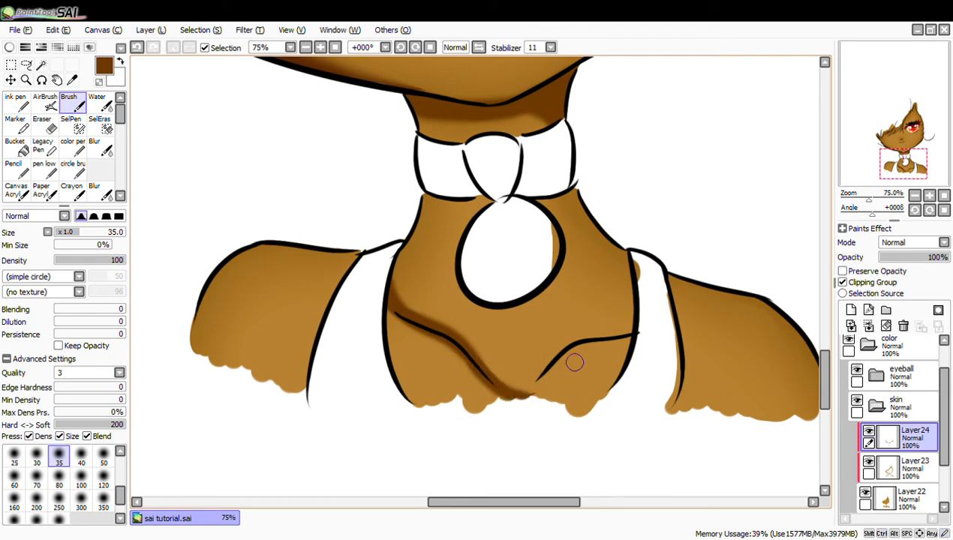
Paint a short brown shadow above the outer end of the right collarbone line
mouse_move(636, 319)
left_mouse_down()
mouse_move(597, 336)
mouse_move(623, 334)
left_mouse_up()
key("ctrl+z")
key("ctrl+z")
mouse_move(634, 330)
left_mouse_down()
mouse_move(608, 334)
mouse_move(633, 327)
left_mouse_up()
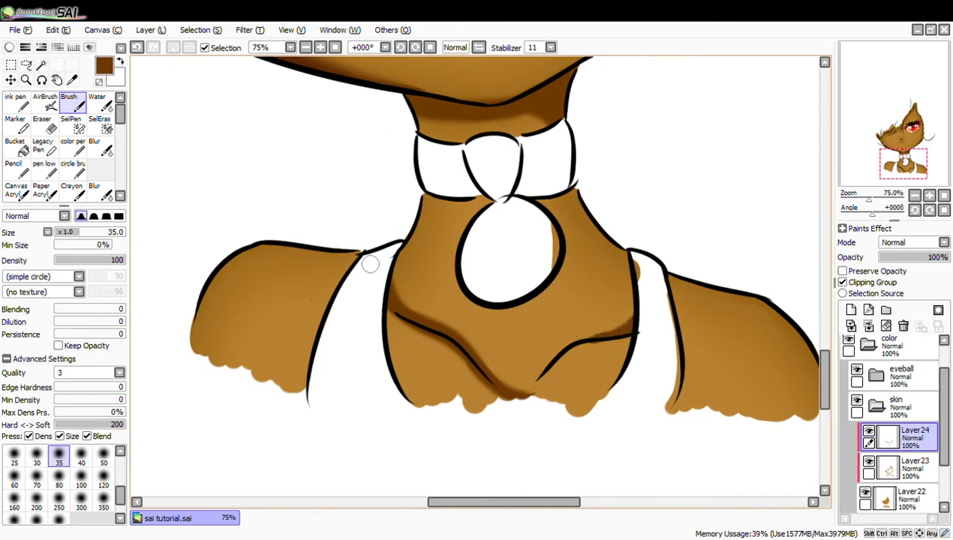
Shade the upper outer edges of both shoulders with brown strokes at Brush size 35
left_click_drag(298, 249, 180, 335)
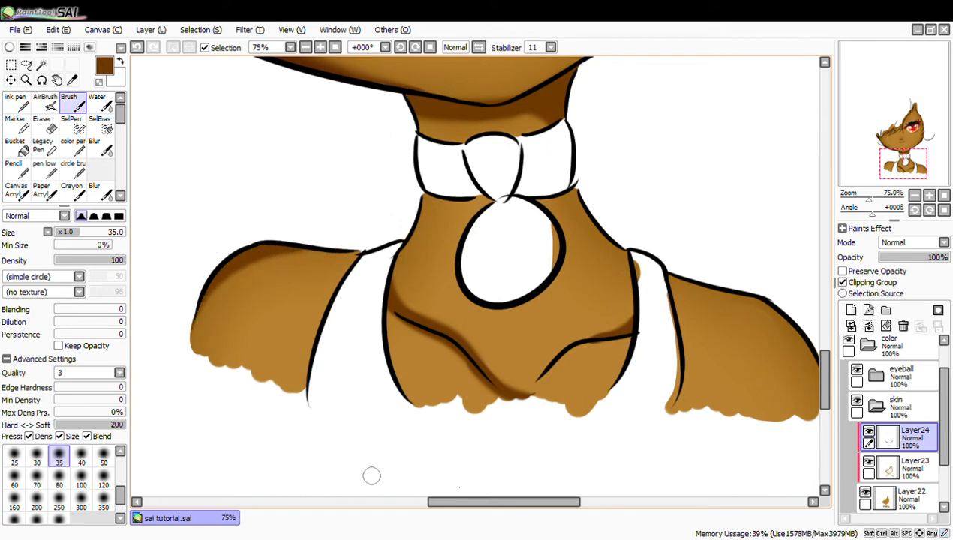
left_click_drag(528, 502, 568, 502)
left_click_drag(542, 288, 650, 372)
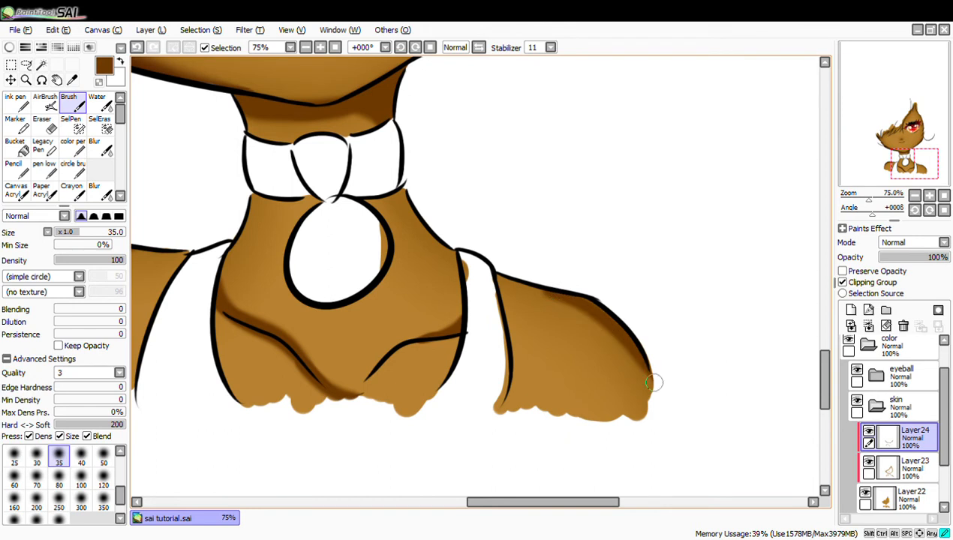
key("ctrl+z")
mouse_move(562, 295)
left_mouse_down()
mouse_move(638, 360)
mouse_move(633, 340)
mouse_move(635, 412)
left_mouse_up()
left_click_drag(642, 355, 622, 412)
key("ctrl+z")
left_click_drag(569, 295, 533, 275)
key("ctrl+z")
Try extending the right collarbone shadow along its line towards the centre of the chest
left_click_drag(604, 502, 569, 502)
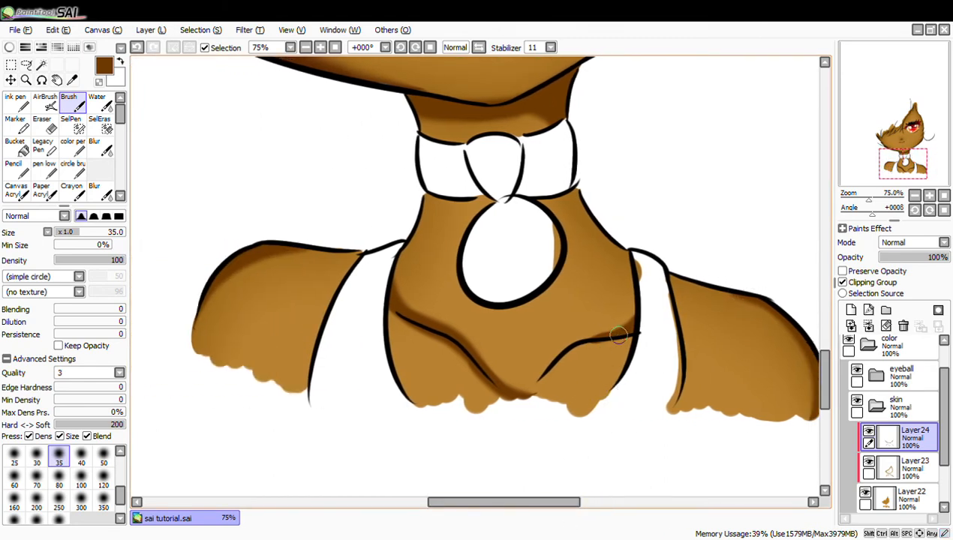
mouse_move(636, 320)
left_mouse_down()
mouse_move(575, 332)
mouse_move(622, 327)
mouse_move(561, 348)
mouse_move(535, 377)
left_mouse_up()
key("ctrl+z")
key("ctrl+z")
mouse_move(605, 335)
left_mouse_down()
mouse_move(579, 340)
mouse_move(596, 336)
mouse_move(536, 378)
left_mouse_up()
mouse_move(578, 339)
left_mouse_down()
mouse_move(532, 398)
mouse_move(558, 359)
mouse_move(505, 395)
left_mouse_up()
key("ctrl+z")
left_click_drag(546, 363, 502, 389)
key("ctrl+z")
left_click_drag(550, 370, 519, 403)
key("ctrl+z")
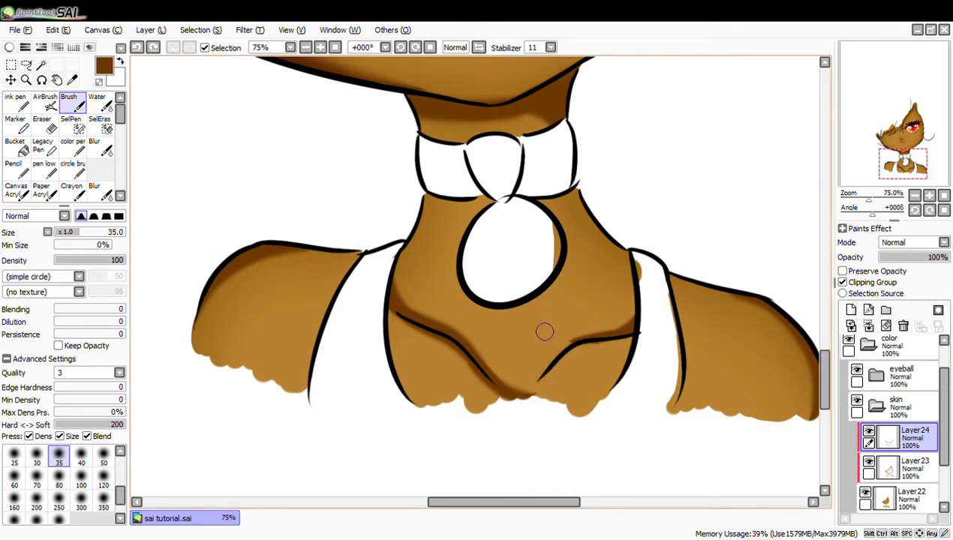
Brush the right collarbone shadow down to the inner end of its line
left_click_drag(605, 335, 543, 351)
key("ctrl+z")
mouse_move(599, 331)
left_mouse_down()
mouse_move(562, 346)
mouse_move(585, 339)
mouse_move(527, 390)
left_mouse_up()
key("ctrl+z")
Paint a curved brown hair shadow along the long front strand beside the inner corner of the eye
mouse_move(827, 393)
left_mouse_down()
mouse_move(835, 364)
mouse_move(836, 384)
left_mouse_up()
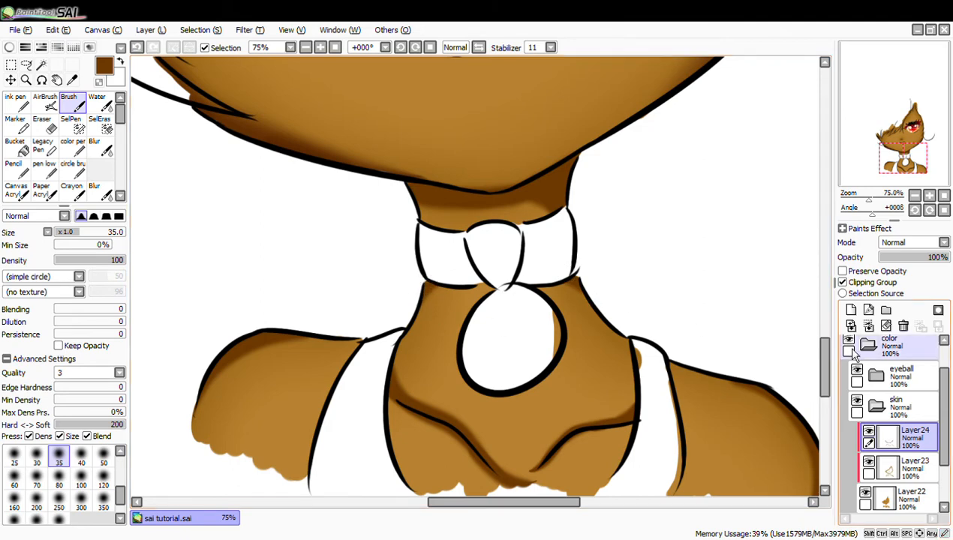
mouse_move(823, 369)
left_mouse_down()
mouse_move(825, 330)
mouse_move(812, 325)
mouse_move(825, 332)
mouse_move(825, 324)
left_mouse_up()
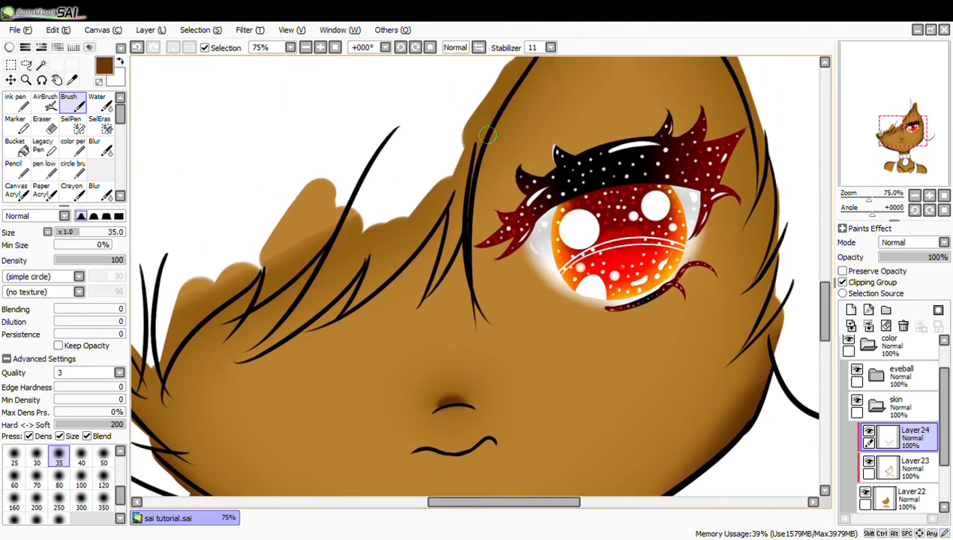
left_click_drag(496, 121, 507, 297)
key("ctrl+z")
left_click_drag(496, 109, 520, 307)
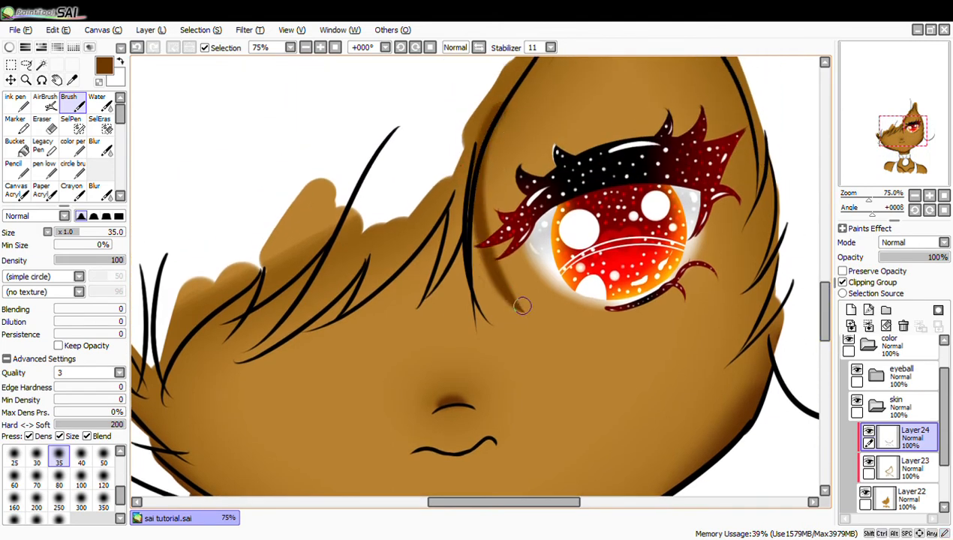
key("ctrl+z")
left_click_drag(485, 108, 507, 301)
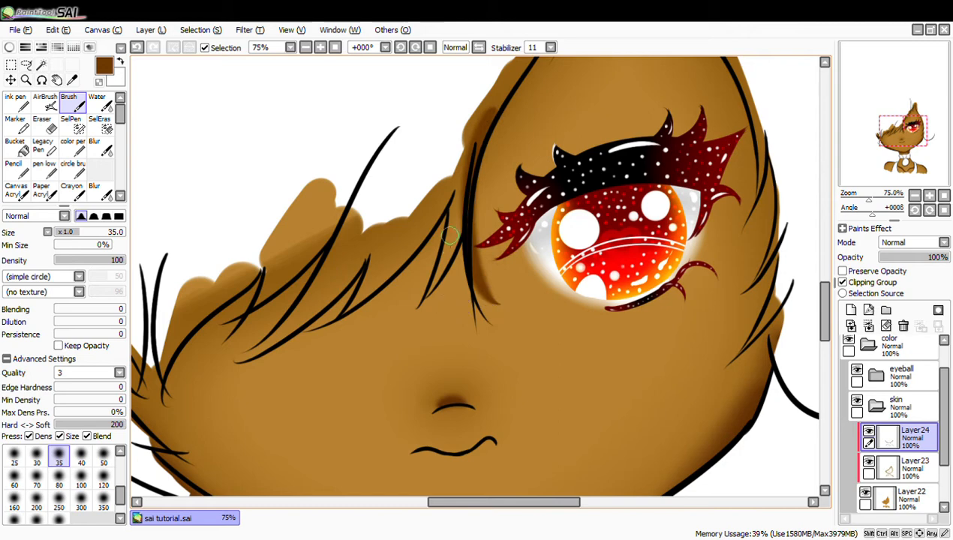
Paint brown cast shadows beneath the fringe strands, from the front lock across the forehead to the temple
left_click_drag(465, 231, 411, 331)
mouse_move(450, 196)
left_mouse_down()
mouse_move(424, 237)
mouse_move(295, 337)
left_mouse_up()
key("ctrl+z")
mouse_move(454, 181)
left_mouse_down()
mouse_move(437, 232)
mouse_move(323, 331)
left_mouse_up()
left_click_drag(369, 241, 255, 366)
key("ctrl+z")
left_click_drag(366, 230, 259, 366)
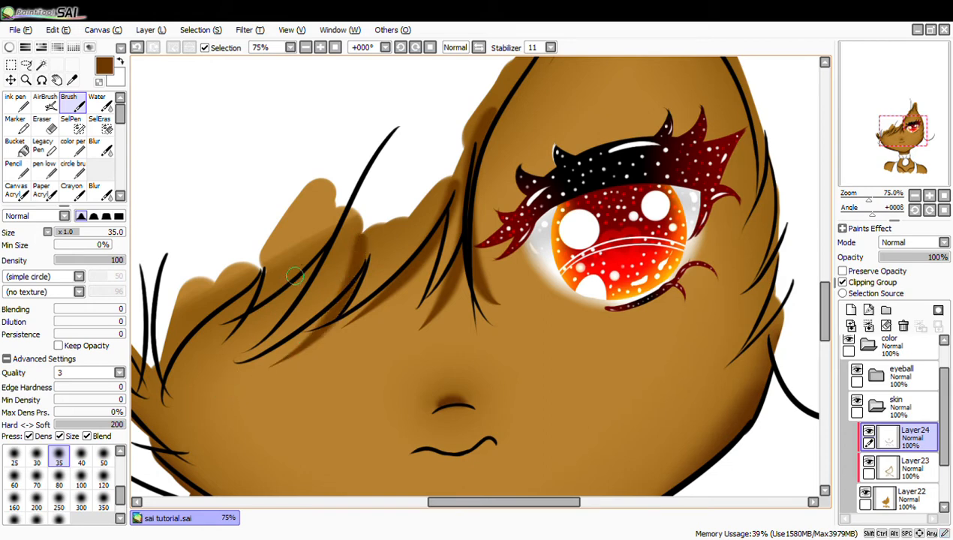
left_click_drag(294, 276, 228, 346)
left_click_drag(253, 279, 180, 388)
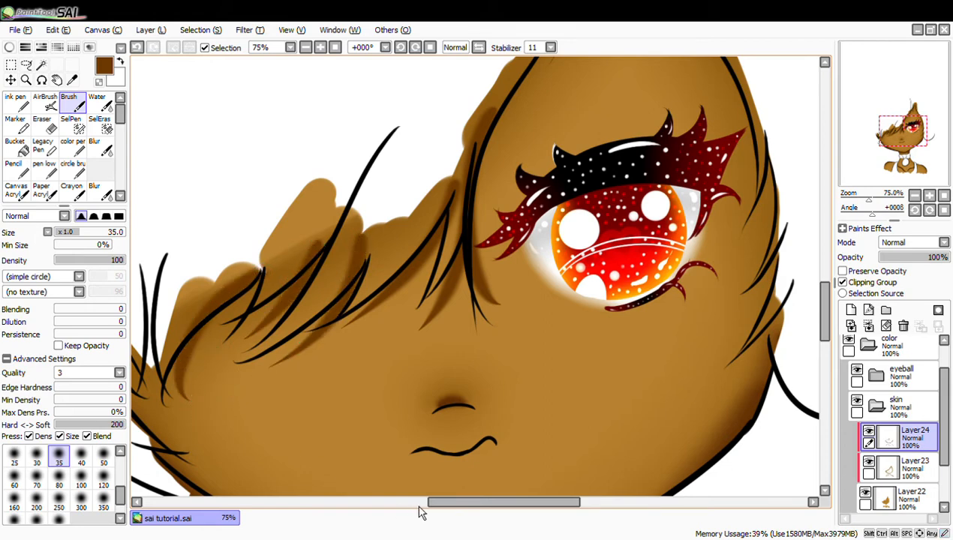
Repaint the brown shadow beneath the outermost fringe strand at the left temple
left_click_drag(462, 512, 419, 512)
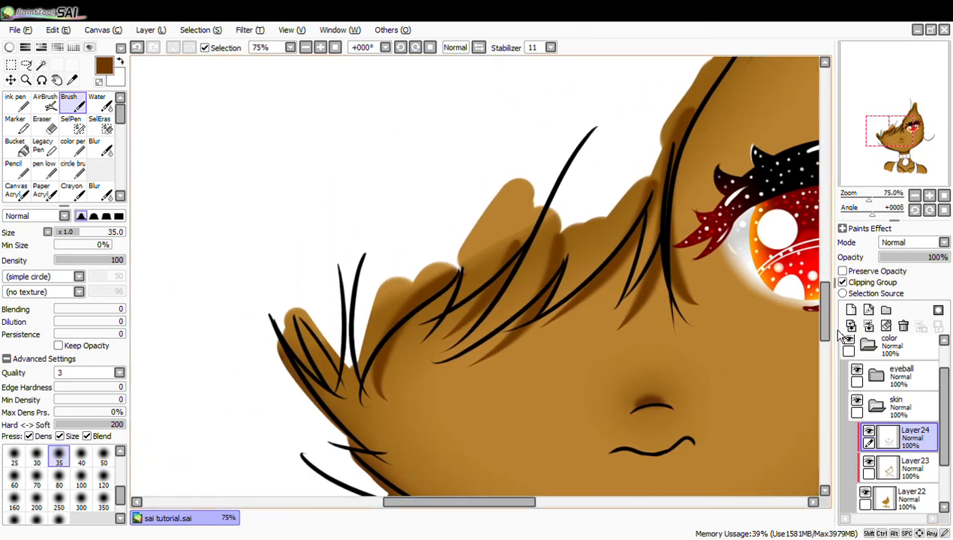
scroll(810, 334, "down", 3)
key("ctrl+z")
mouse_move(432, 180)
left_mouse_down()
mouse_move(404, 199)
mouse_move(398, 294)
left_mouse_up()
key("ctrl+z")
left_click_drag(455, 157, 383, 290)
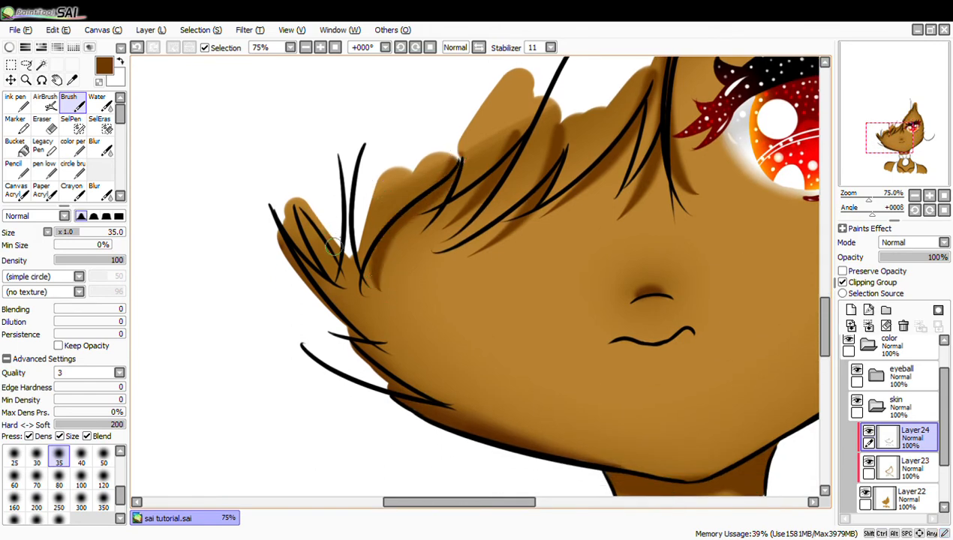
Shade the skin around the left side hair strands and along the face's outer edge towards the jaw
left_click_drag(343, 190, 330, 297)
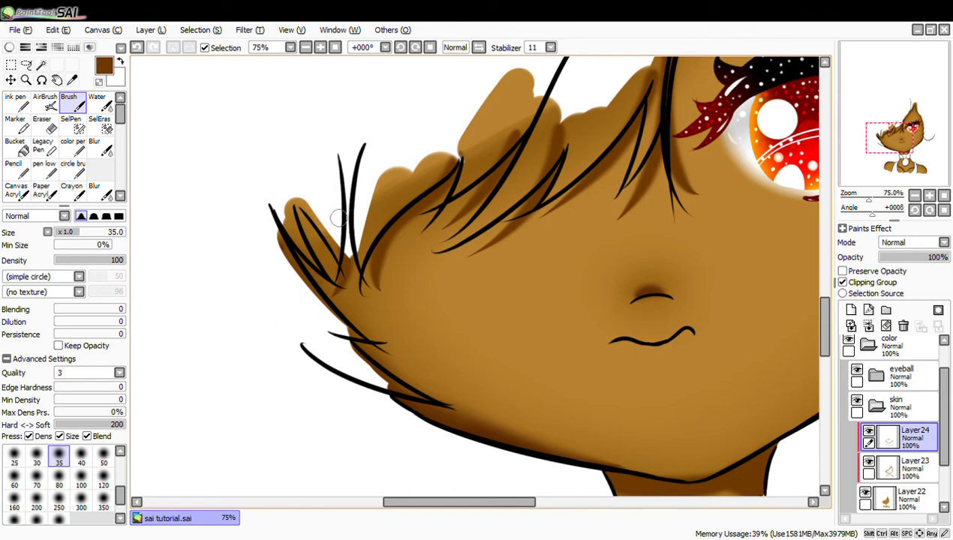
key("ctrl+z")
left_click_drag(339, 183, 343, 284)
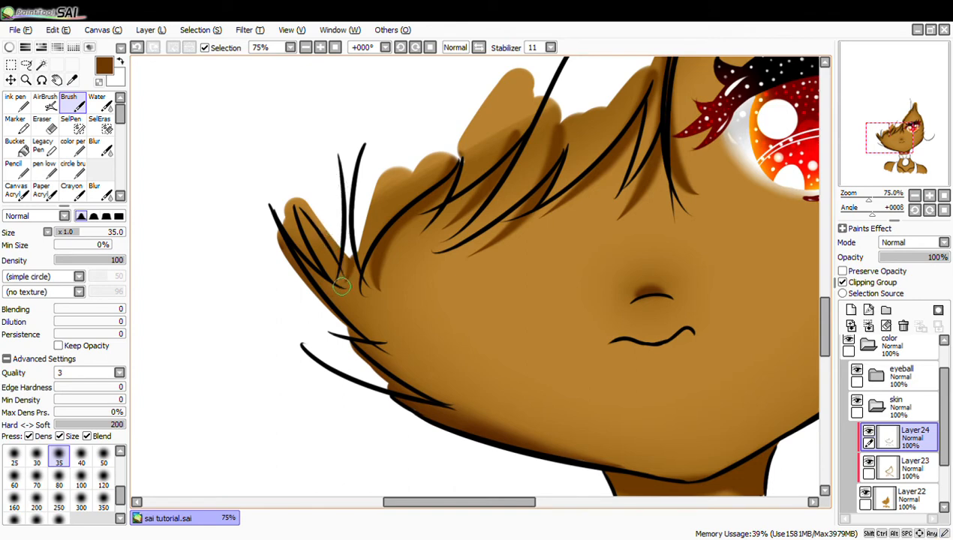
mouse_move(306, 199)
left_mouse_down()
mouse_move(350, 280)
mouse_move(308, 207)
mouse_move(333, 284)
left_mouse_up()
key("ctrl+z")
left_click_drag(283, 235, 404, 340)
key("ctrl+z")
left_click_drag(284, 232, 445, 382)
Paint brown hair shadows along the face's right side, from the forehead strand past the eye to the cheek strands
left_click_drag(496, 503, 553, 504)
left_click_drag(826, 342, 835, 324)
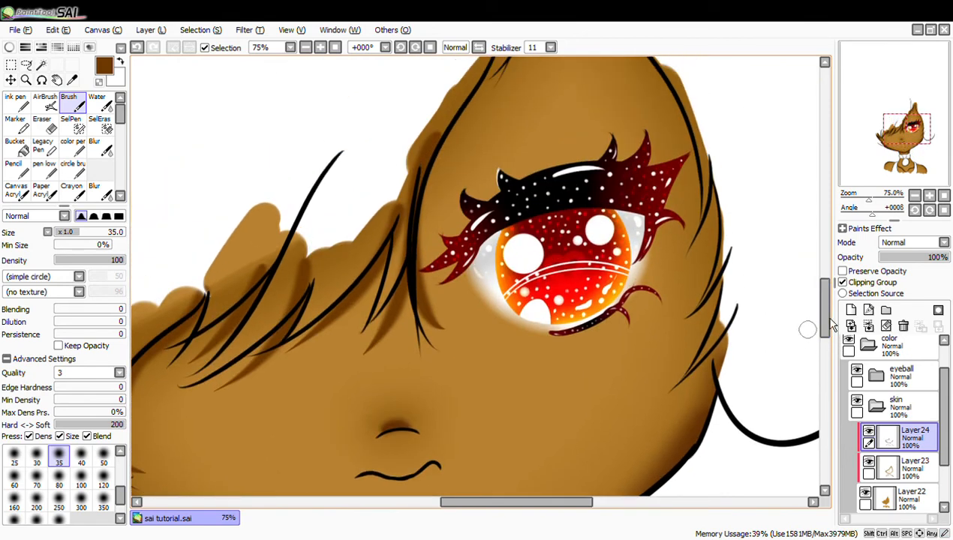
scroll(787, 268, "up", 3)
left_click_drag(651, 179, 673, 294)
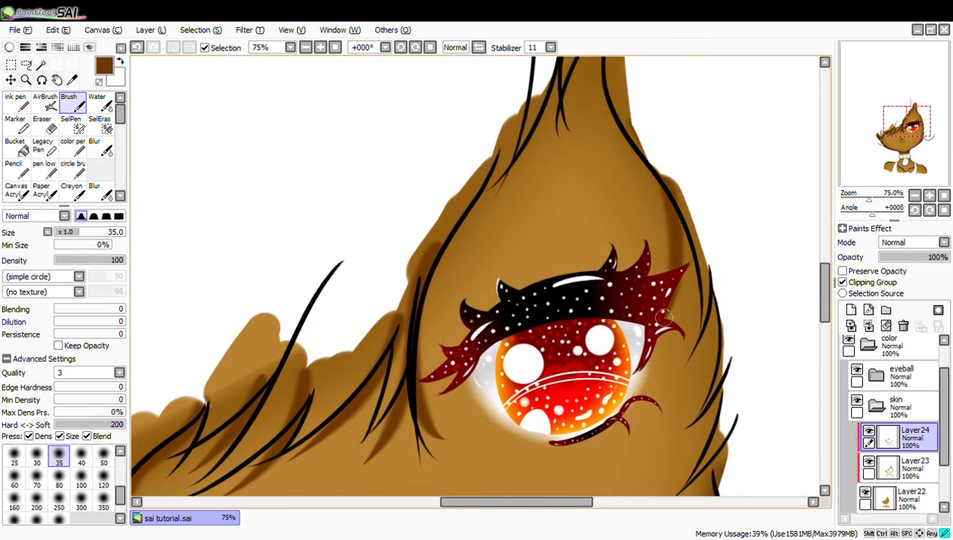
key("ctrl+z")
left_click_drag(640, 153, 651, 332)
key("ctrl+z")
mouse_move(665, 183)
left_mouse_down()
mouse_move(685, 319)
mouse_move(676, 367)
left_mouse_up()
scroll(825, 323, "down", 5)
mouse_move(726, 149)
left_mouse_down()
mouse_move(672, 246)
mouse_move(686, 244)
mouse_move(704, 260)
mouse_move(724, 239)
mouse_move(680, 325)
left_mouse_up()
left_click_drag(711, 288, 704, 342)
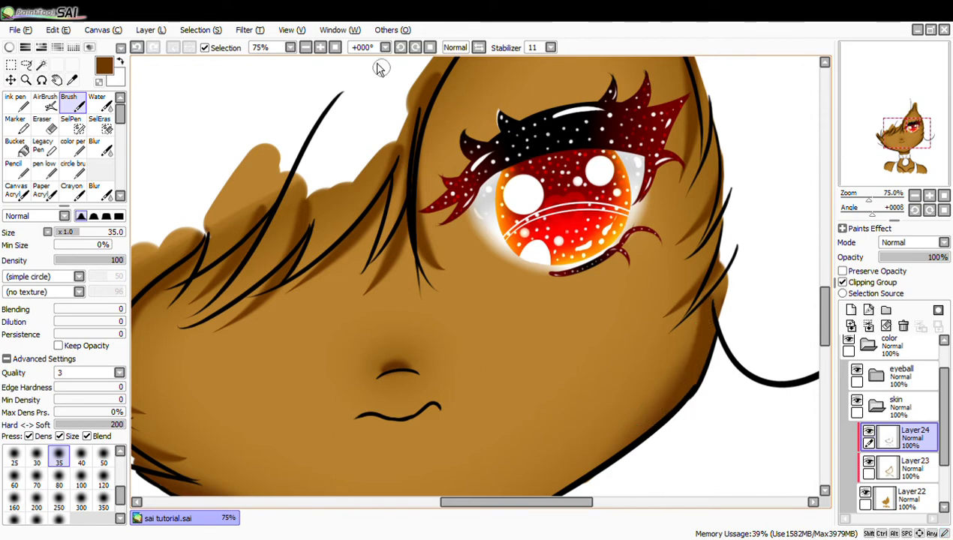
Examine the skin shading across the whole figure at several zoom levels
left_click(307, 47)
left_click(307, 47)
left_click(307, 47)
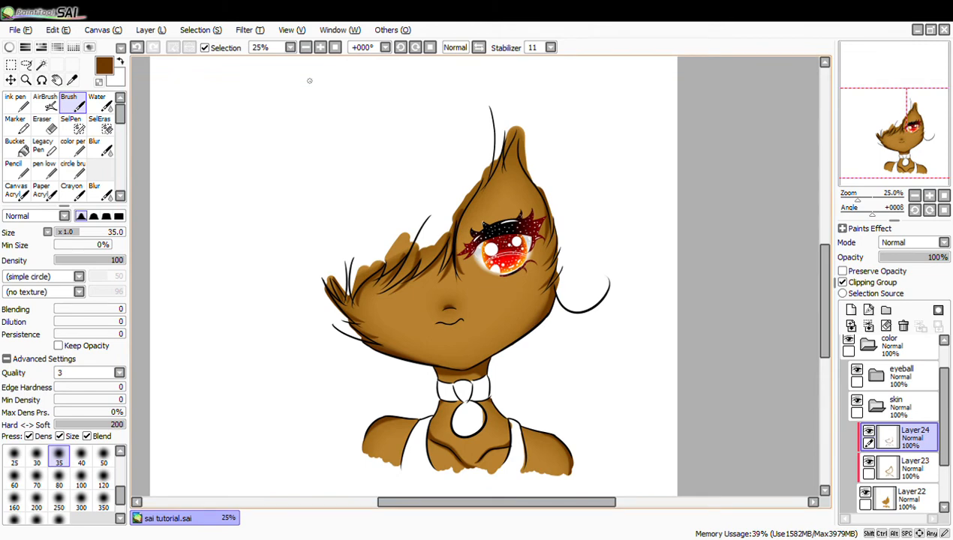
mouse_move(827, 326)
left_mouse_down()
mouse_move(829, 342)
mouse_move(825, 335)
left_mouse_up()
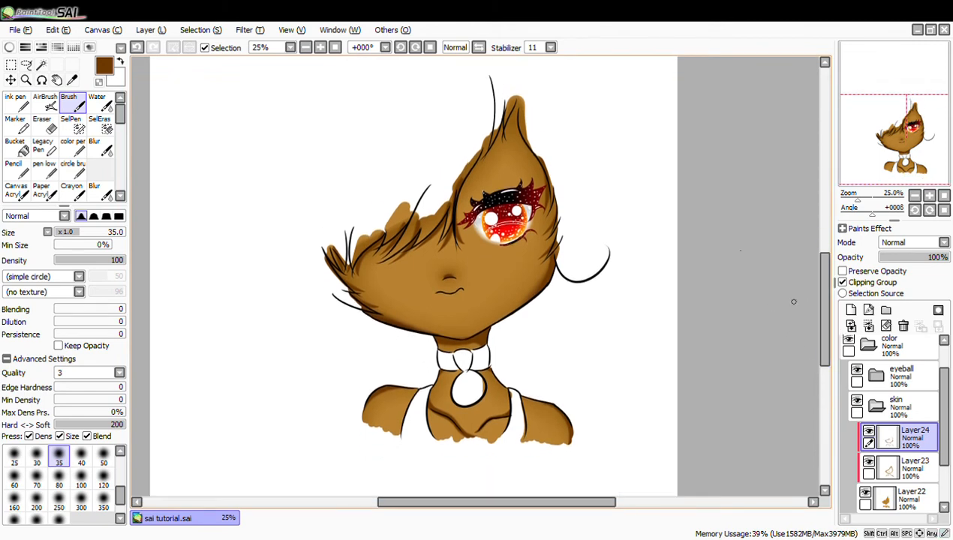
left_click(320, 48)
left_click(321, 47)
left_click(306, 48)
left_click_drag(826, 338, 833, 347)
Add a new clipped layer above the skin shading, choose the AirBrush and set the layer's mode to Luminosity
left_click(851, 310)
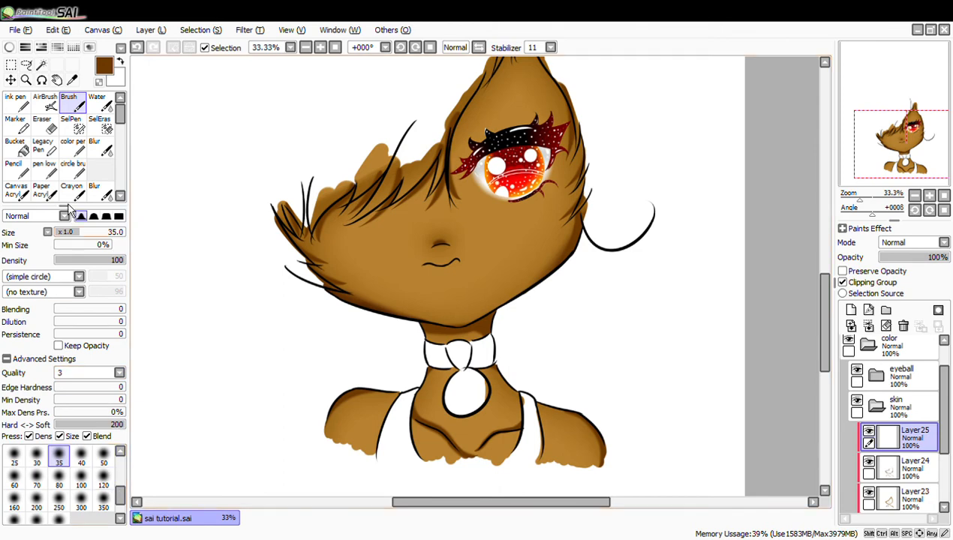
left_click(45, 103)
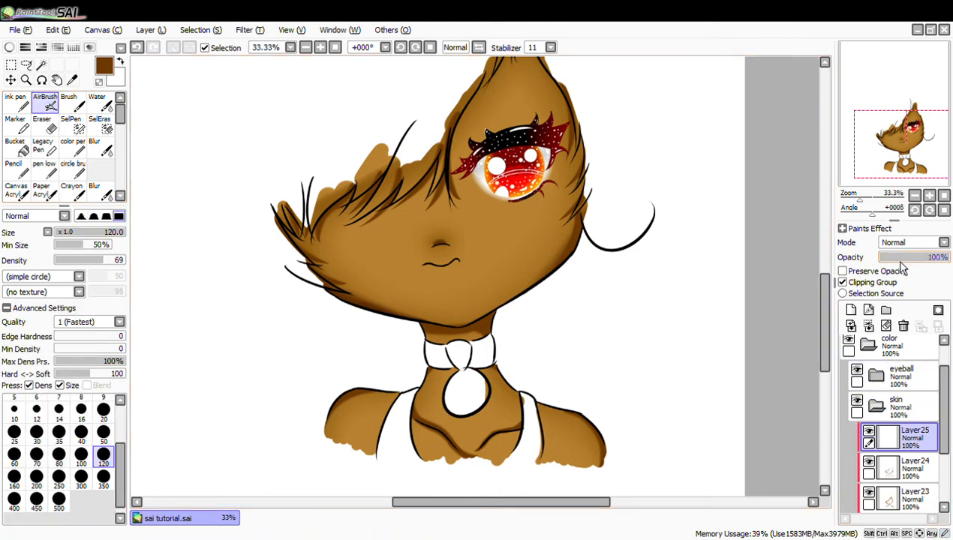
left_click(904, 302)
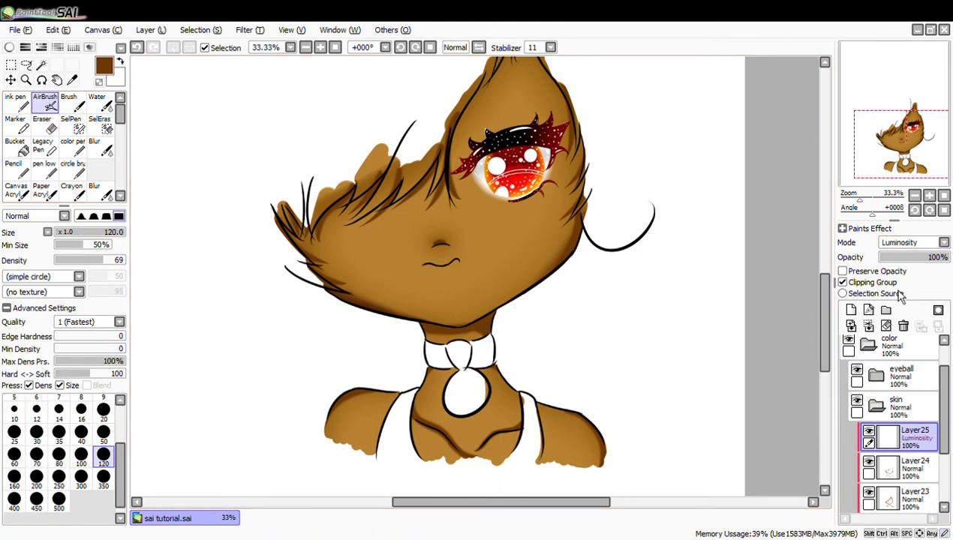
left_click(103, 476)
left_click_drag(500, 238, 516, 248)
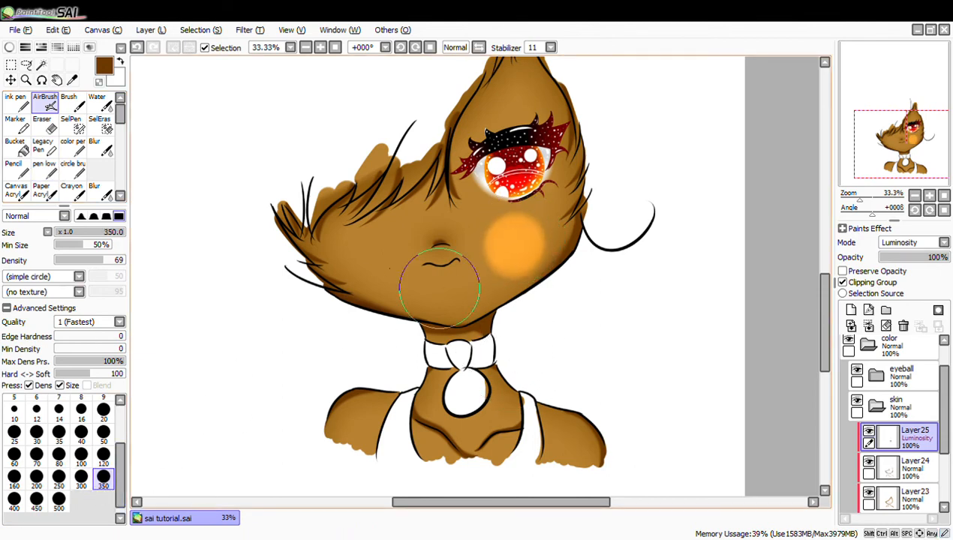
key("ctrl+z")
left_click_drag(366, 256, 362, 260)
key("ctrl+z")
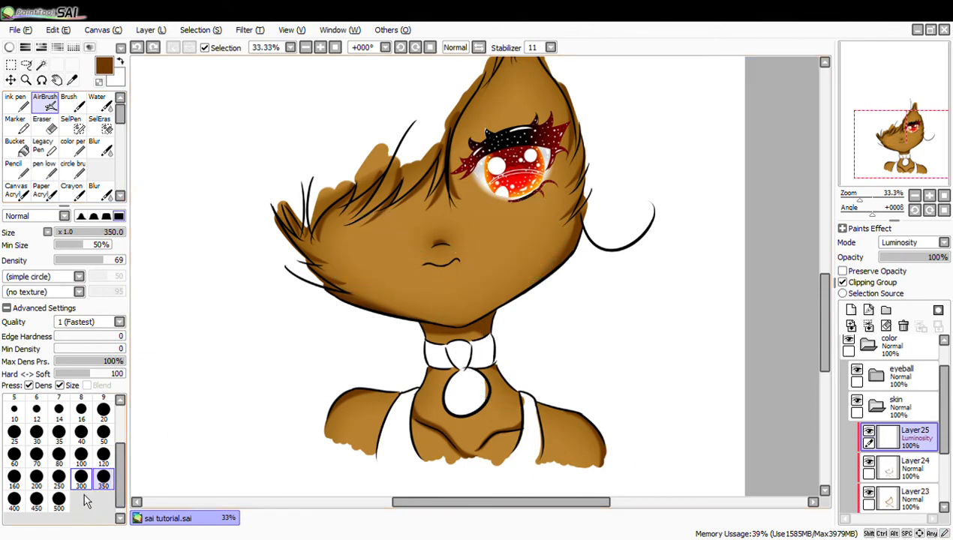
Airbrush a round Luminosity highlight on each cheek at brush size 250
left_click(59, 476)
mouse_move(379, 249)
left_mouse_down()
mouse_move(379, 259)
mouse_move(367, 255)
left_mouse_up()
key("ctrl+z")
left_click_drag(507, 237, 521, 243)
Airbrush a Luminosity highlight along the upper outer curve of both shoulders
left_click_drag(825, 349, 824, 358)
left_click_drag(570, 397, 586, 377)
key("ctrl+z")
left_click_drag(340, 359, 351, 336)
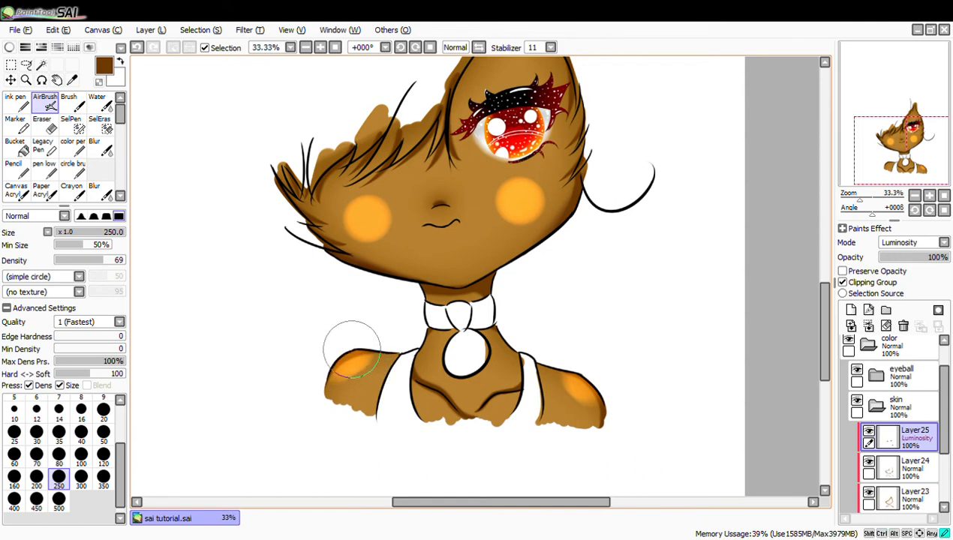
Reduce the airbrush size to 80 and add a small round highlight between the collarbones
left_click_drag(462, 395, 463, 391)
key("ctrl+z")
scroll(120, 450, "up", 2)
left_click(104, 449)
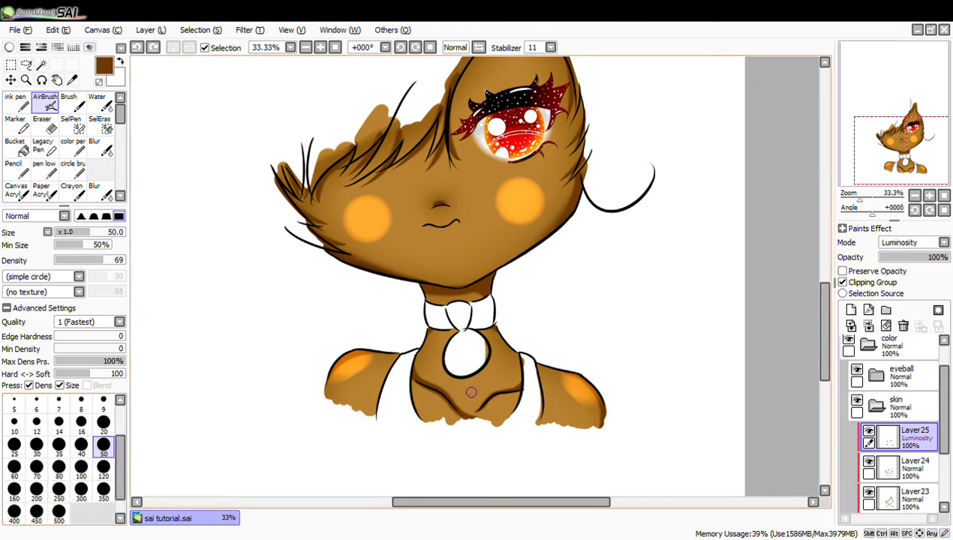
left_click(59, 466)
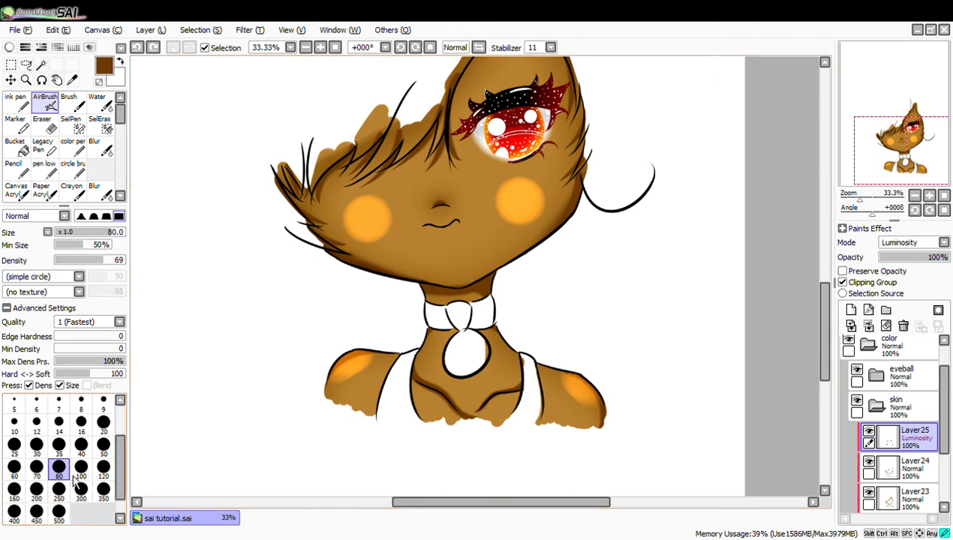
left_click(466, 396)
Add small airbrushed highlights at size 80 on the forehead above the eye and on the chin
left_click_drag(825, 372, 834, 343)
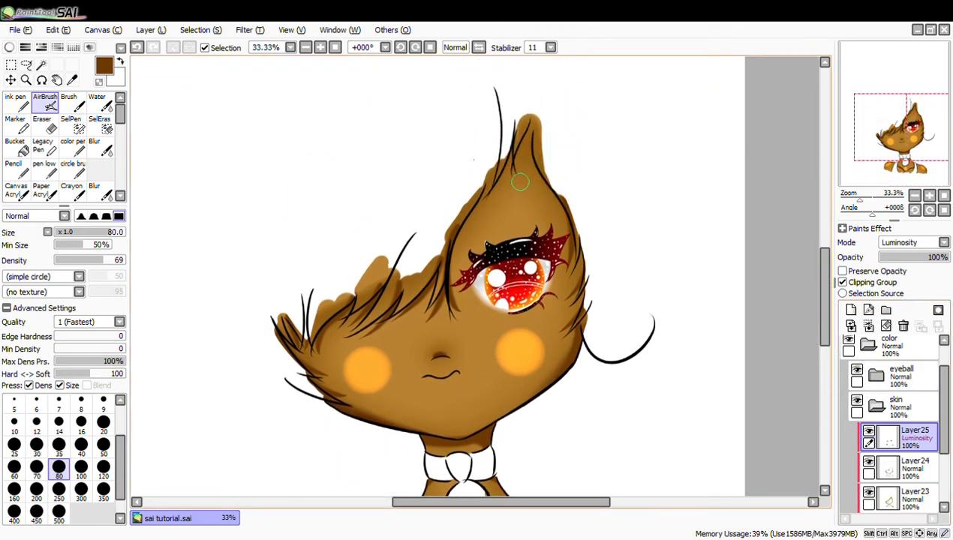
left_click(513, 201)
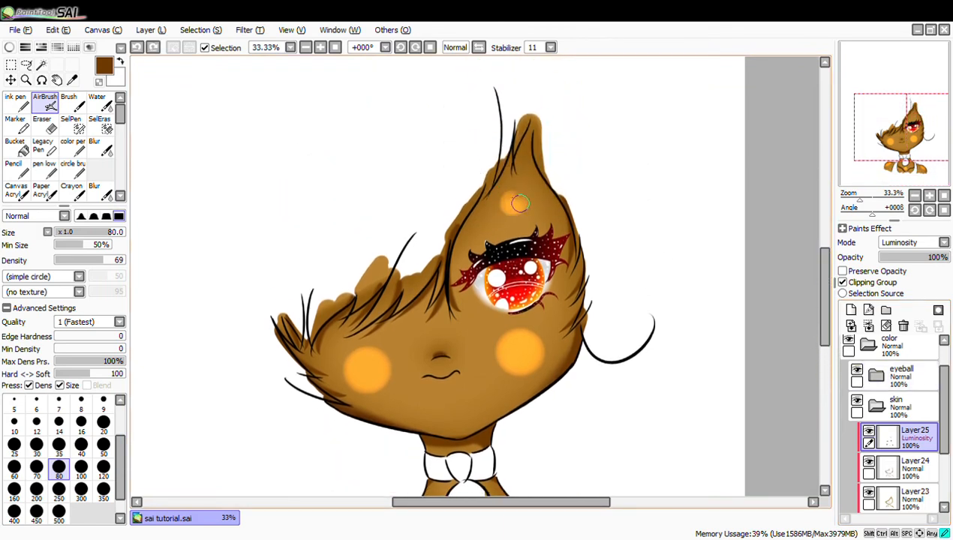
left_click(456, 433)
Soften the cheek and forehead highlights into the skin with the Blur brush at size 250
scroll(800, 365, "down", 3)
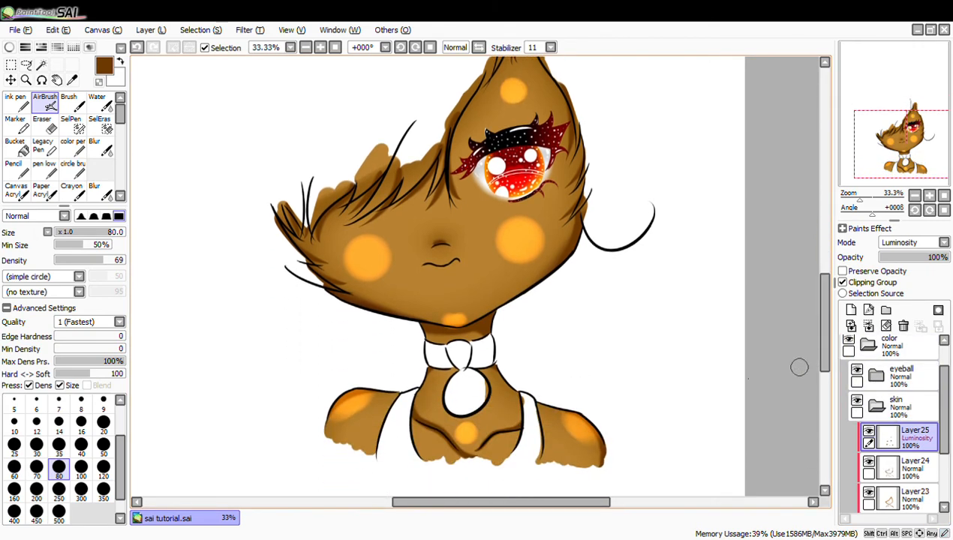
left_click(100, 147)
left_click(59, 513)
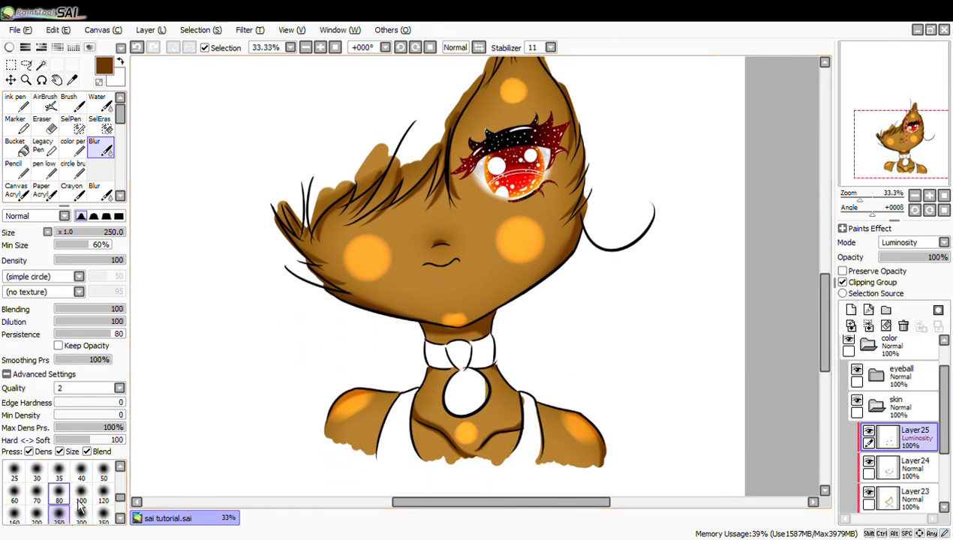
mouse_move(371, 285)
left_mouse_down()
mouse_move(387, 244)
mouse_move(338, 226)
left_mouse_up()
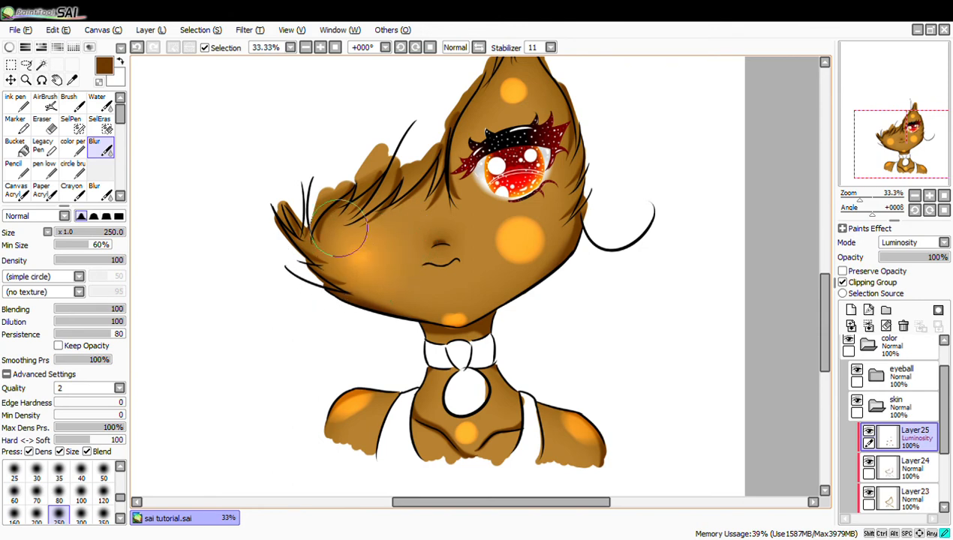
mouse_move(515, 223)
left_mouse_down()
mouse_move(525, 260)
mouse_move(537, 225)
mouse_move(481, 239)
mouse_move(513, 235)
left_mouse_up()
mouse_move(314, 263)
left_mouse_down()
mouse_move(366, 250)
mouse_move(374, 282)
mouse_move(422, 250)
mouse_move(450, 278)
left_mouse_up()
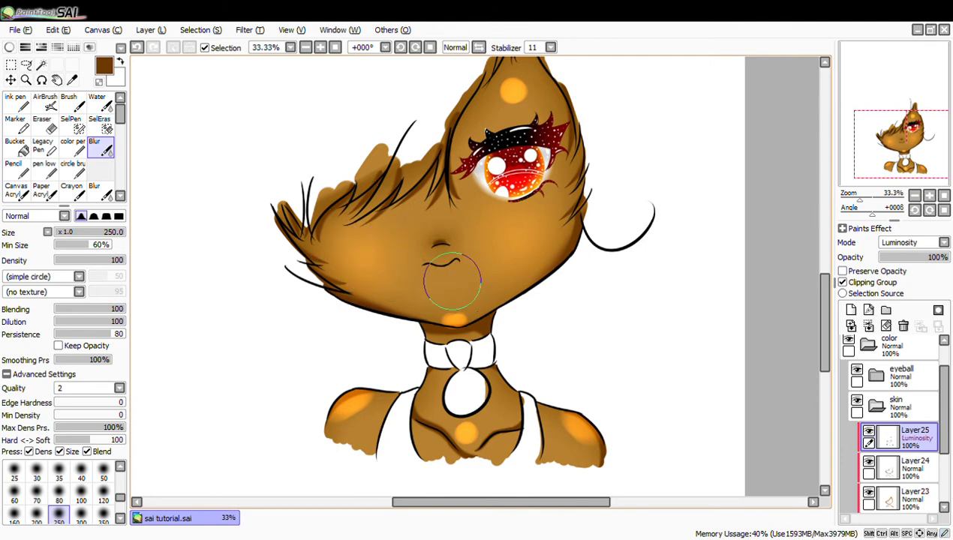
left_click_drag(827, 365, 827, 356)
mouse_move(494, 89)
left_mouse_down()
mouse_move(490, 154)
mouse_move(551, 148)
mouse_move(528, 107)
mouse_move(517, 120)
left_mouse_up()
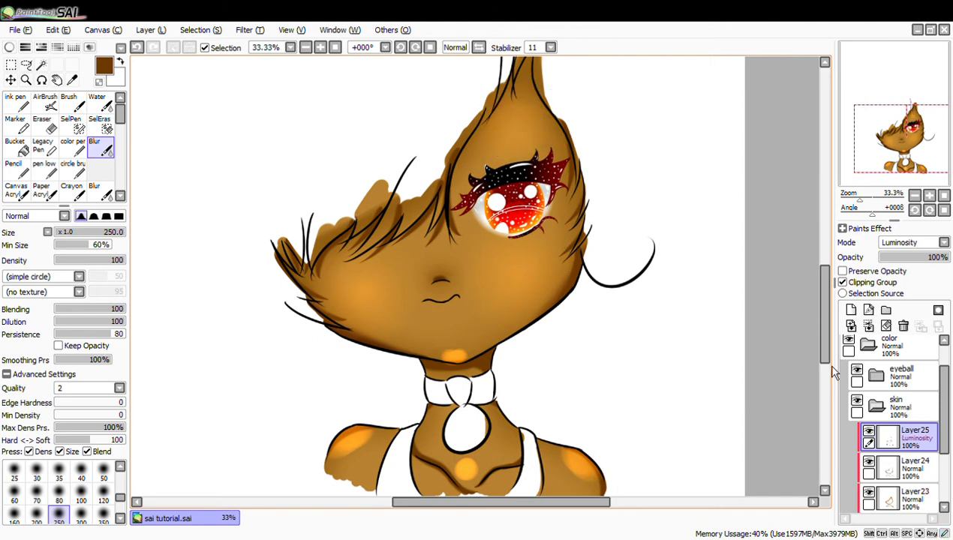
Blend the shoulder, collarbone and chin highlights into the skin with the Blur brush at size 120
left_click_drag(826, 355, 825, 385)
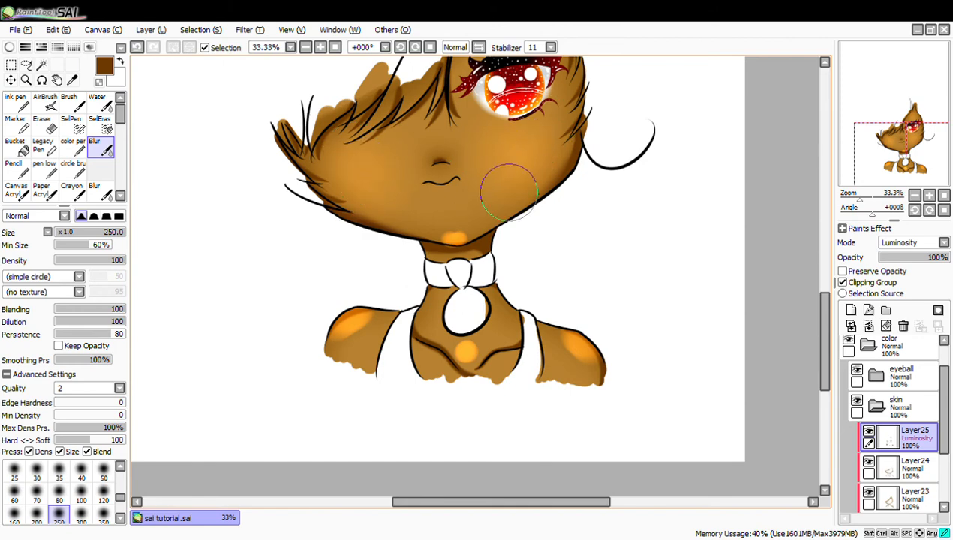
left_click(104, 495)
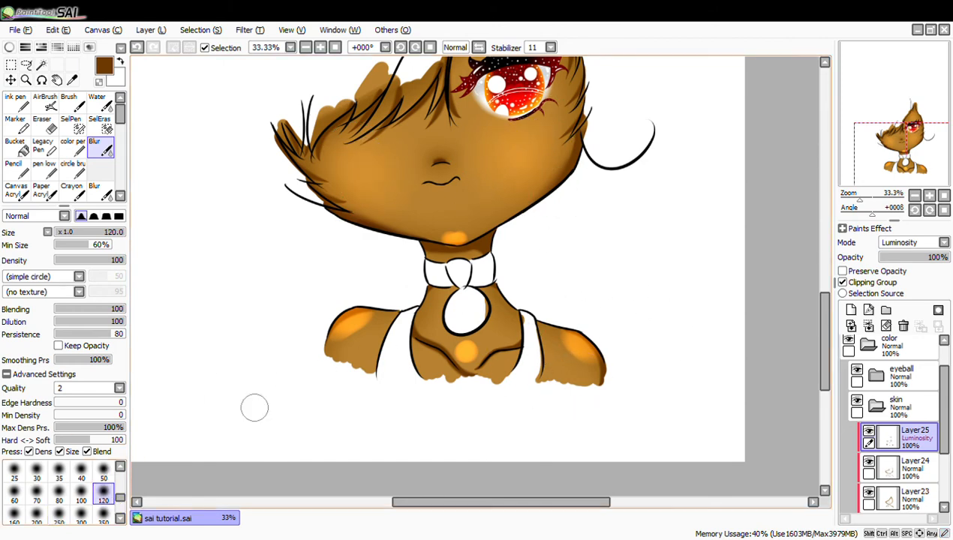
mouse_move(379, 327)
left_mouse_down()
mouse_move(336, 347)
mouse_move(347, 311)
mouse_move(365, 314)
mouse_move(362, 323)
left_mouse_up()
left_click_drag(563, 328, 592, 368)
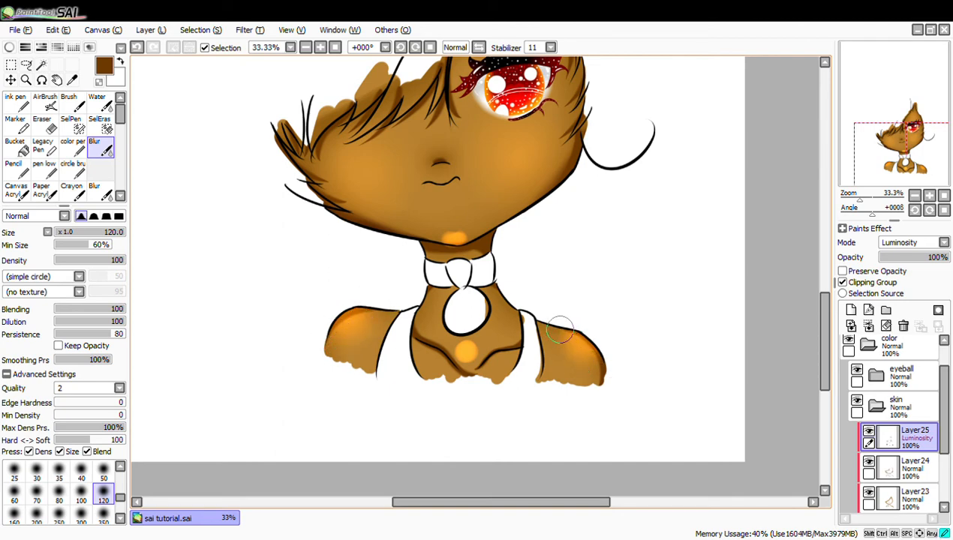
mouse_move(591, 366)
left_mouse_down()
mouse_move(555, 330)
mouse_move(574, 368)
mouse_move(584, 343)
left_mouse_up()
mouse_move(472, 349)
left_mouse_down()
mouse_move(455, 364)
mouse_move(462, 335)
left_mouse_up()
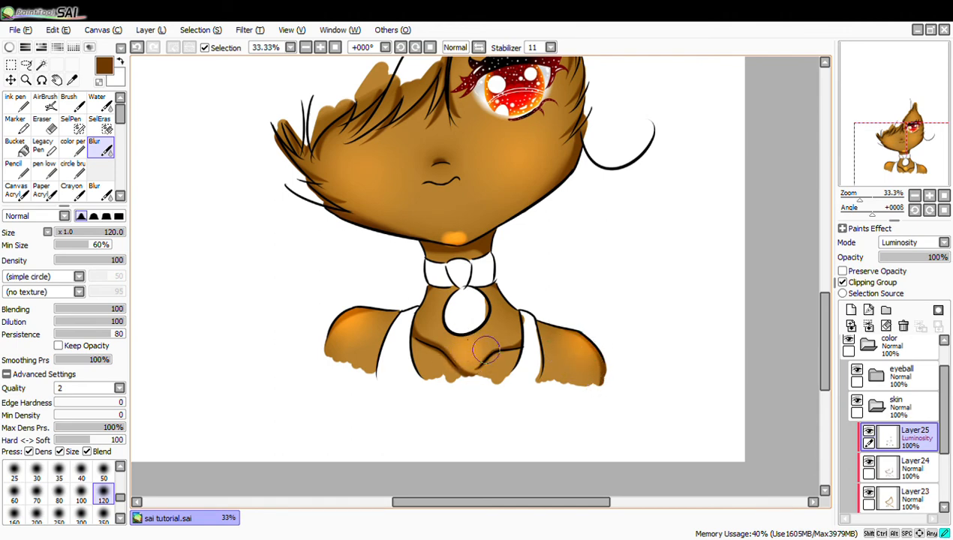
left_click_drag(348, 324, 391, 321)
mouse_move(475, 242)
left_mouse_down()
mouse_move(447, 248)
mouse_move(456, 248)
mouse_move(456, 230)
left_mouse_up()
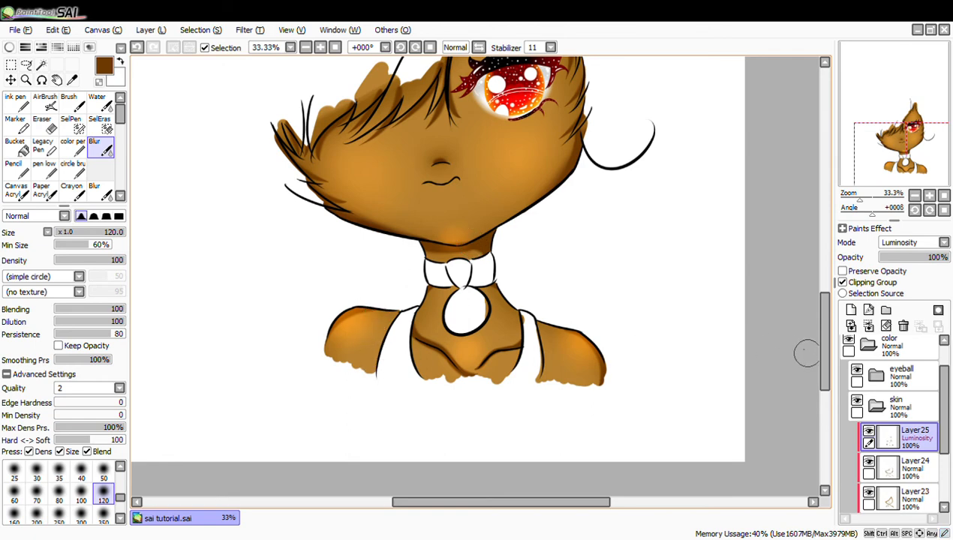
Smooth the cheek and shoulder highlights further with the Blur brush at size 250
scroll(809, 365, "up", 2)
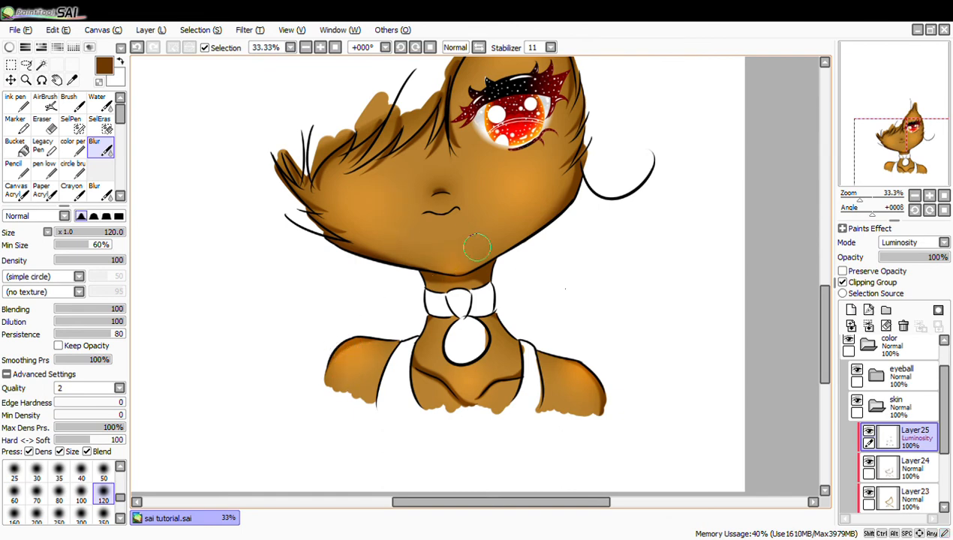
left_click(306, 47)
left_click(307, 47)
left_click(306, 48)
left_click(321, 48)
left_click(320, 48)
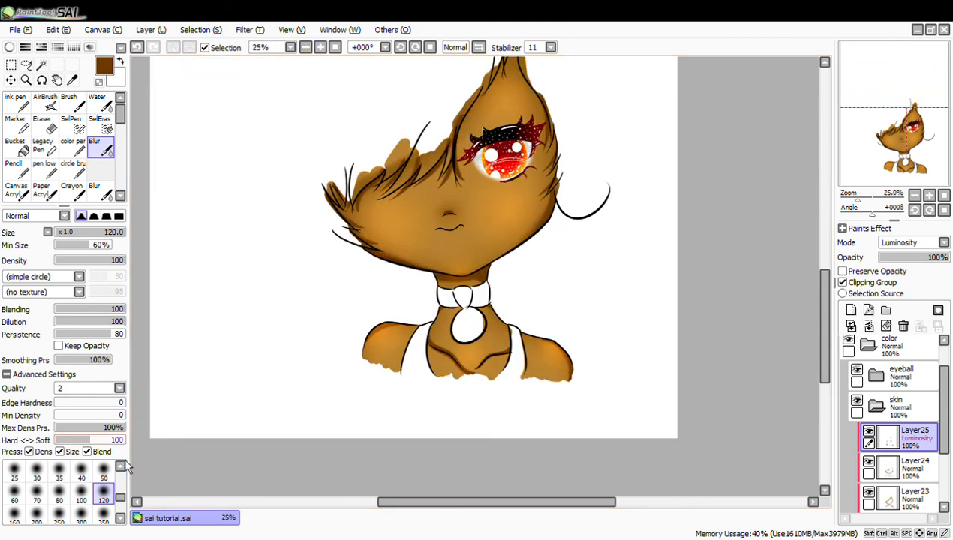
mouse_move(364, 227)
left_mouse_down()
mouse_move(388, 196)
mouse_move(386, 218)
left_mouse_up()
mouse_move(525, 210)
left_mouse_down()
mouse_move(516, 183)
mouse_move(526, 134)
mouse_move(518, 92)
mouse_move(490, 124)
mouse_move(509, 109)
mouse_move(513, 217)
mouse_move(494, 204)
mouse_move(460, 229)
mouse_move(469, 282)
mouse_move(462, 267)
mouse_move(472, 269)
mouse_move(450, 260)
mouse_move(443, 307)
mouse_move(372, 353)
mouse_move(381, 338)
mouse_move(370, 337)
mouse_move(387, 320)
left_mouse_up()
mouse_move(552, 356)
left_mouse_down()
mouse_move(477, 376)
mouse_move(472, 361)
mouse_move(502, 375)
mouse_move(536, 345)
left_mouse_up()
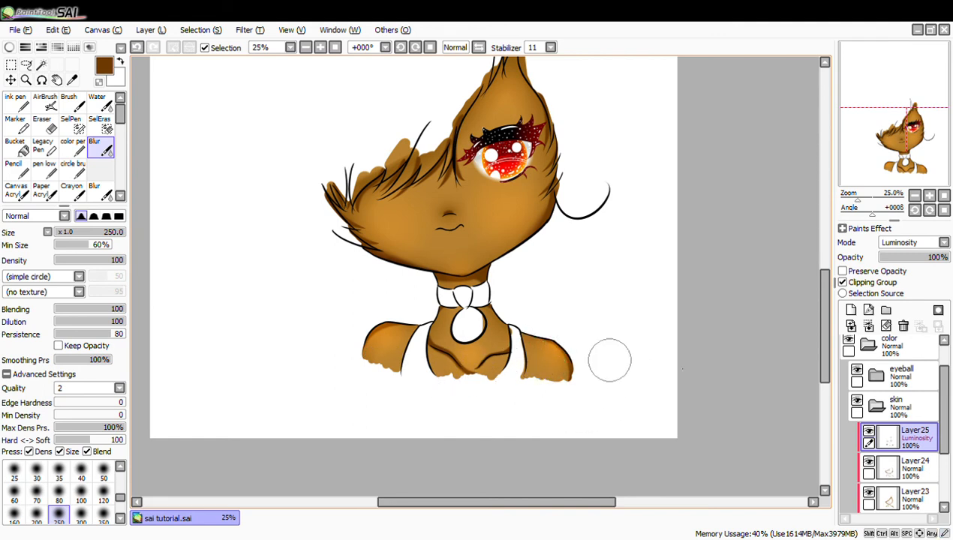
Add a new clipped Normal layer above the Luminosity layer and prepare the ink pen with white at size 20
left_click_drag(825, 415, 804, 360)
left_click(335, 49)
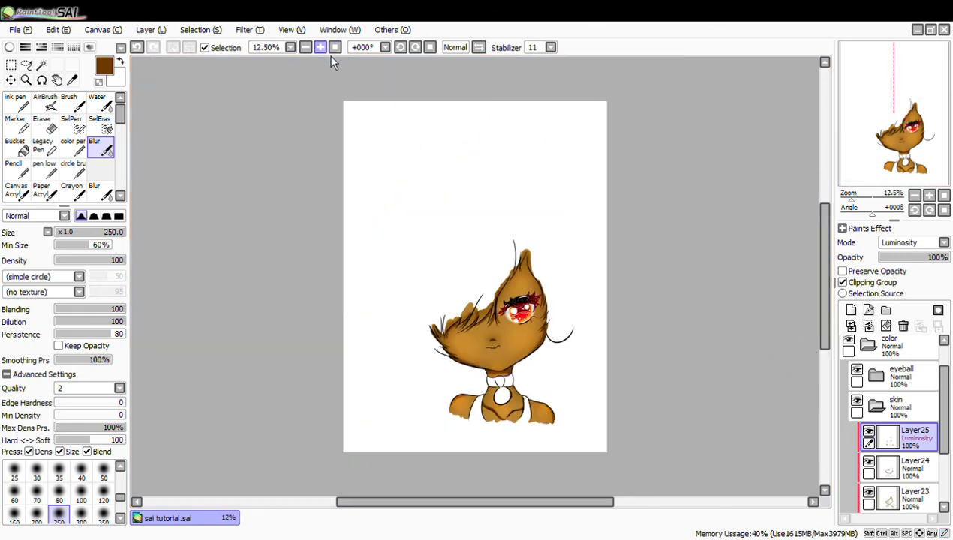
left_click(323, 48)
left_click(323, 48)
left_click(323, 48)
left_click(323, 48)
left_click_drag(825, 309, 826, 356)
left_click_drag(513, 505, 550, 504)
left_click(851, 310)
left_click(9, 47)
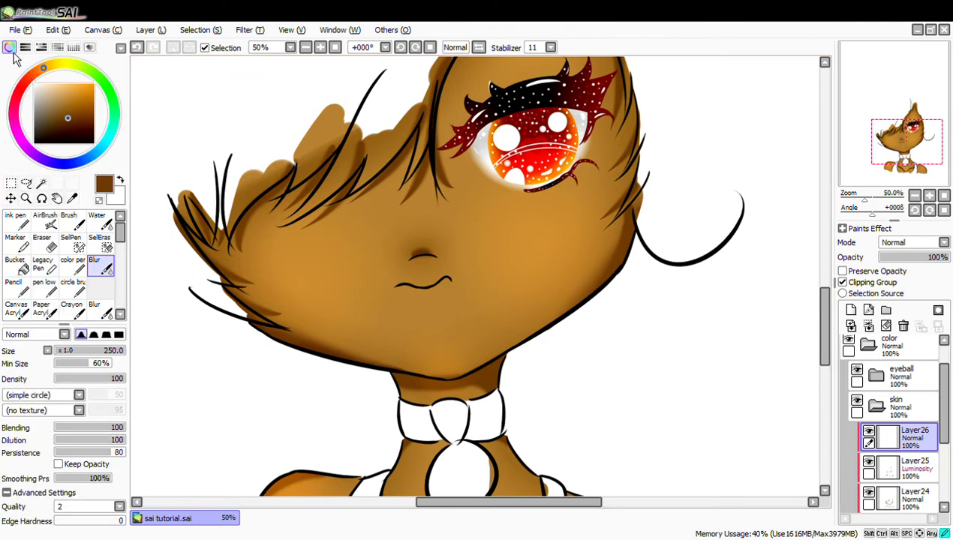
left_click(16, 225)
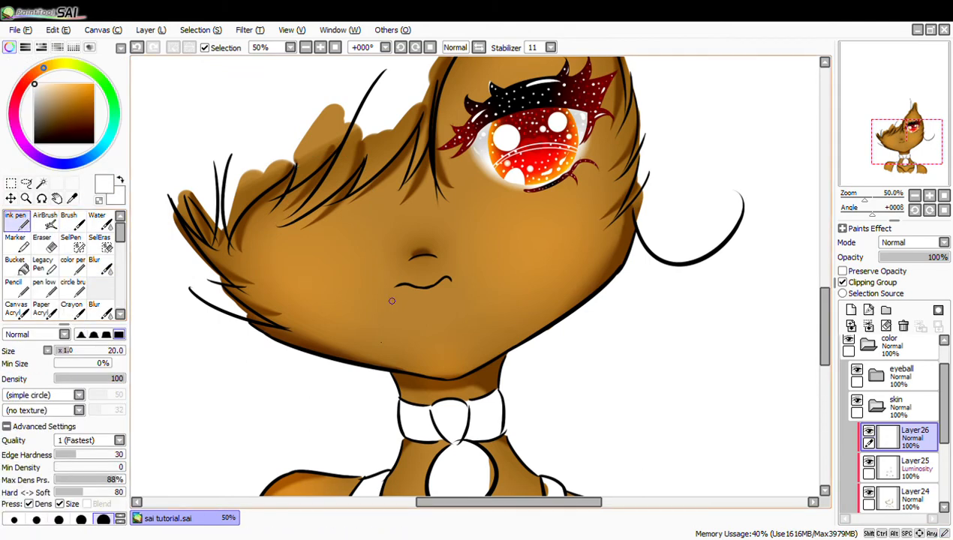
Ink small white shine marks on the nose, above the mouth and on the cheek below the eye's outer corner
left_click(320, 47)
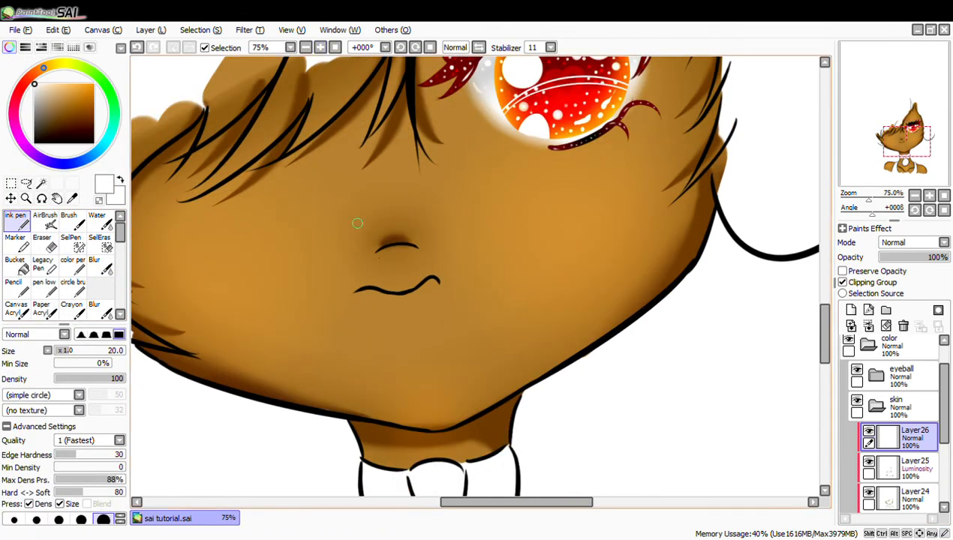
key("ctrl+z")
left_click_drag(385, 254, 377, 260)
left_click_drag(660, 132, 675, 138)
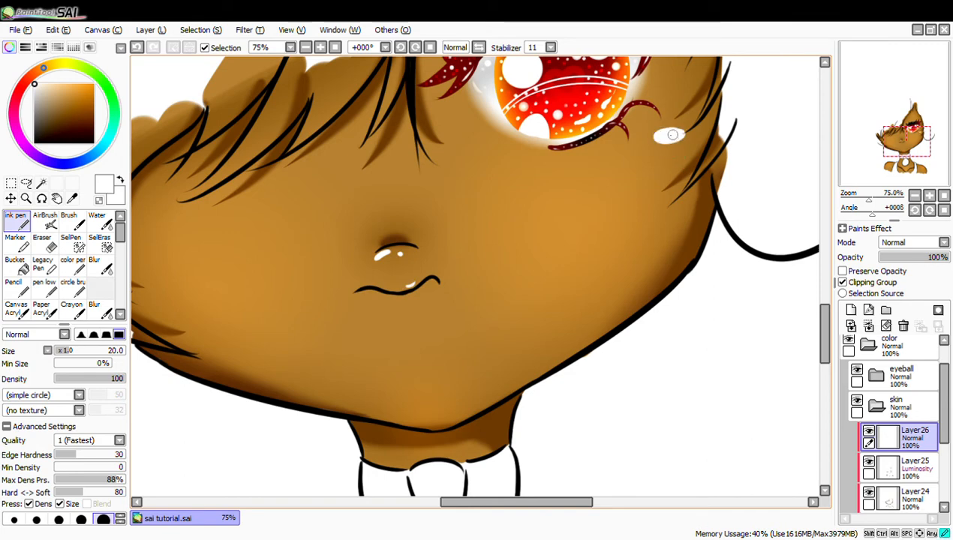
Ink a thin white highlight just inside the face's right jawline, redoing the stroke until it follows the outline
mouse_move(536, 505)
left_mouse_down()
mouse_move(511, 523)
mouse_move(526, 515)
left_mouse_up()
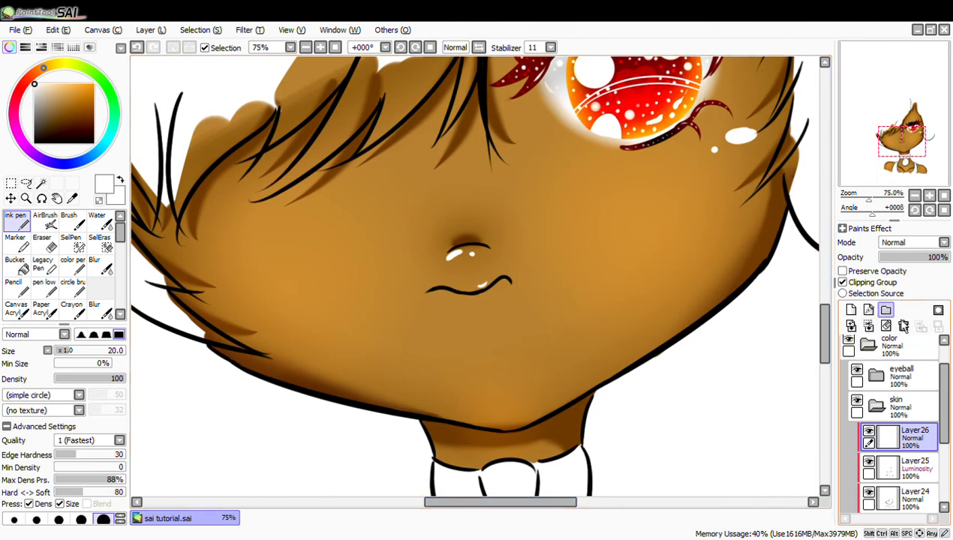
left_click_drag(766, 253, 686, 323)
key("ctrl+z")
left_click_drag(734, 292, 635, 355)
key("ctrl+z")
left_click_drag(698, 314, 641, 356)
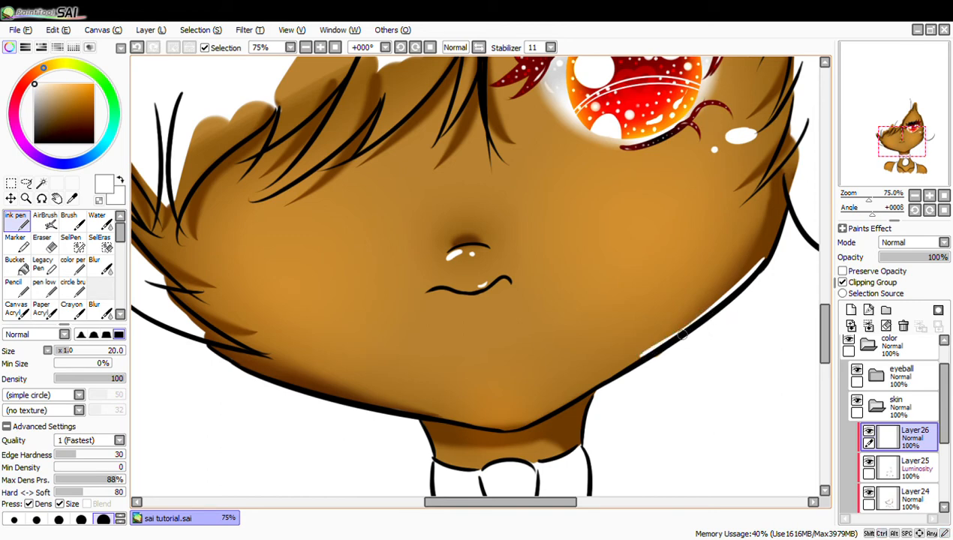
key("ctrl+z")
left_click_drag(698, 315, 651, 351)
Ink a white highlight along the chin's lower edge with small shine dots beside it
left_click_drag(293, 382, 368, 394)
key("ctrl+z")
left_click_drag(492, 427, 528, 424)
key("ctrl+z")
key("ctrl+z")
left_click_drag(498, 428, 543, 414)
left_click_drag(511, 426, 565, 406)
left_click_drag(482, 420, 492, 422)
key("ctrl+z")
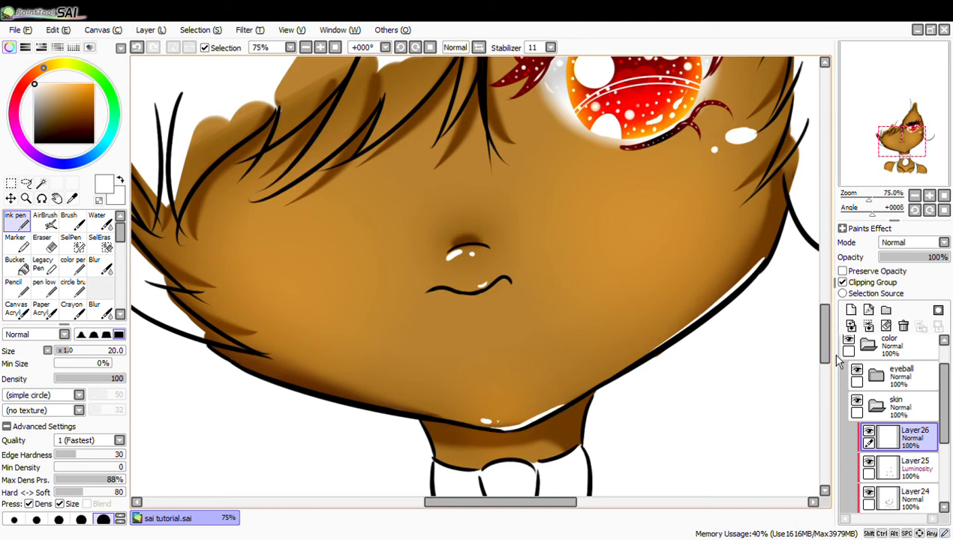
Ink a curved white highlight with a dot on the neck above the collar and another between the collarbones
scroll(750, 365, "down", 5)
left_click_drag(530, 266, 551, 270)
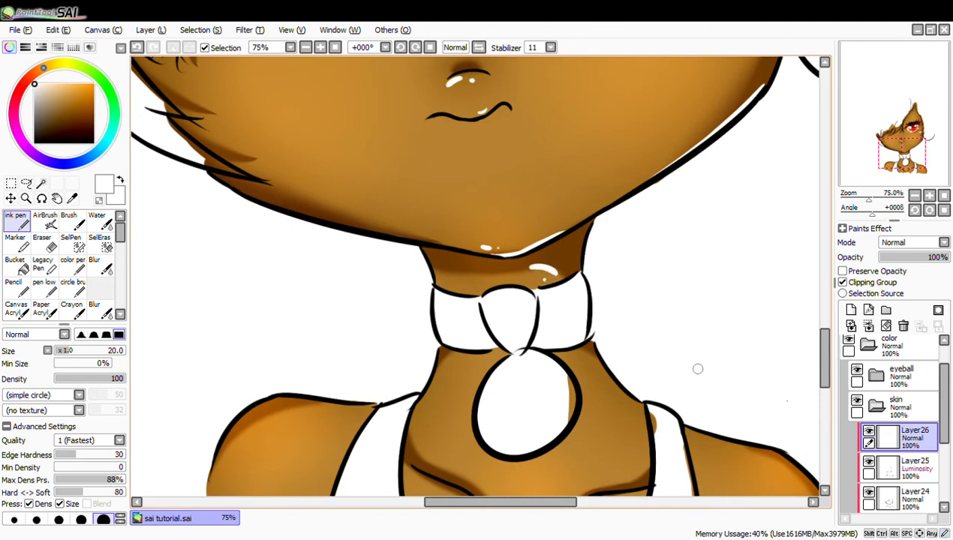
scroll(798, 383, "down", 4)
left_click_drag(513, 380, 547, 393)
key("ctrl+z")
left_click(540, 383)
Ink a white highlight along the left shoulder's upper outer outline
left_click_drag(290, 260, 238, 288)
key("ctrl+z")
left_click_drag(292, 258, 202, 324)
mouse_move(261, 263)
left_mouse_down()
mouse_move(237, 281)
mouse_move(201, 346)
left_mouse_up()
mouse_move(251, 269)
left_mouse_down()
mouse_move(231, 292)
mouse_move(204, 375)
mouse_move(212, 324)
mouse_move(210, 381)
left_mouse_up()
key("ctrl+z")
left_click_drag(223, 296, 208, 371)
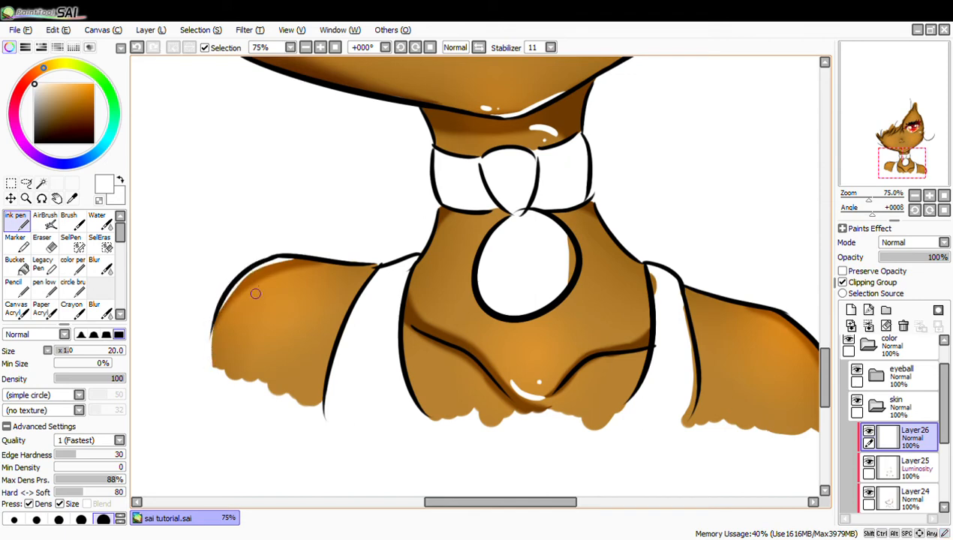
left_click_drag(268, 279, 254, 288)
Ink a white rim highlight along the right shoulder's outer outline and add shine spots inside it
left_click_drag(493, 505, 535, 517)
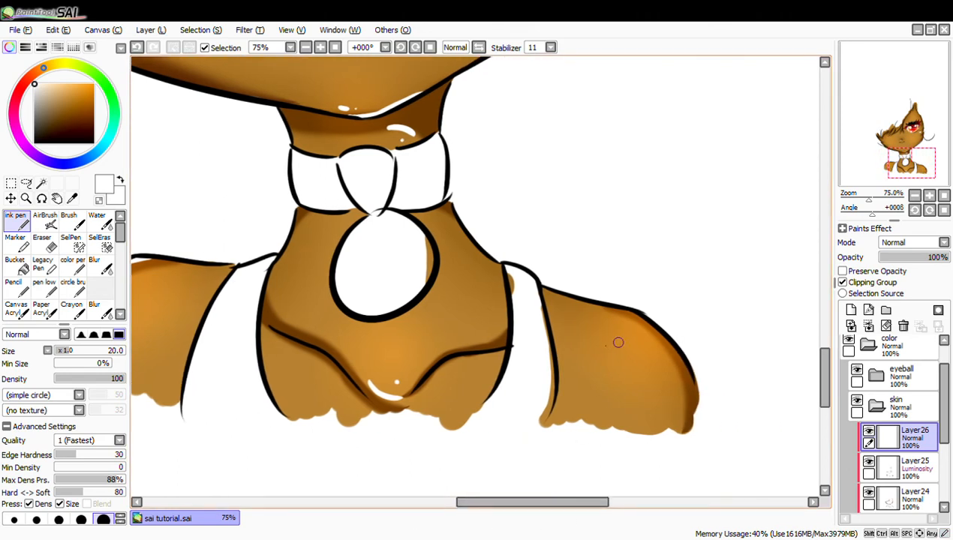
left_click_drag(626, 319, 655, 346)
left_click(659, 363)
key("ctrl+z")
key("ctrl+z")
left_click_drag(627, 311, 672, 351)
key("ctrl+z")
mouse_move(593, 300)
left_mouse_down()
mouse_move(646, 319)
mouse_move(626, 309)
mouse_move(670, 350)
left_mouse_up()
key("ctrl+z")
key("ctrl+z")
mouse_move(620, 308)
left_mouse_down()
mouse_move(658, 334)
mouse_move(626, 305)
mouse_move(674, 348)
mouse_move(655, 326)
mouse_move(665, 333)
mouse_move(680, 374)
left_mouse_up()
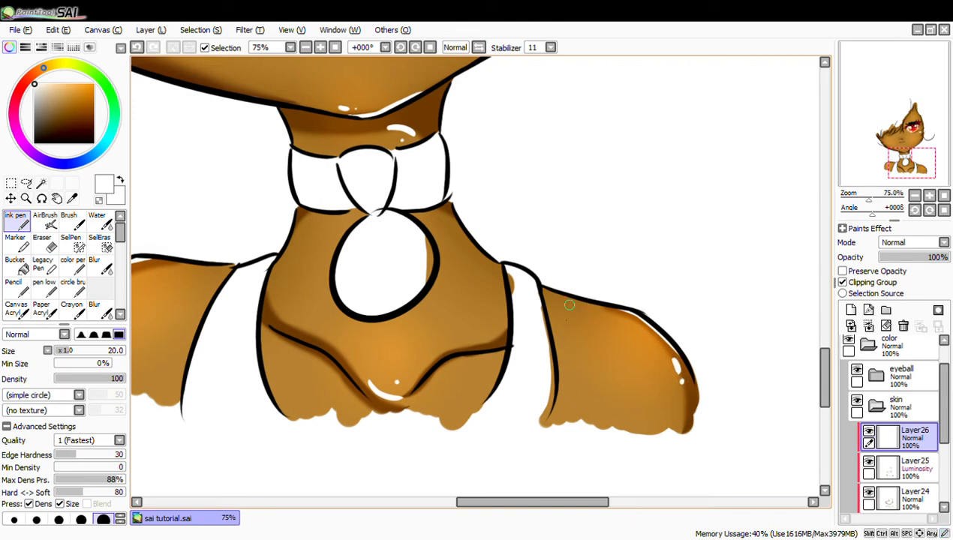
key("ctrl+z")
left_click(617, 326)
Ink a white highlight along the right neck-to-shoulder curve and small shine marks on the upper chest
left_click_drag(460, 230, 492, 260)
key("ctrl+z")
left_click_drag(460, 226, 480, 252)
key("ctrl+z")
left_click_drag(443, 193, 478, 247)
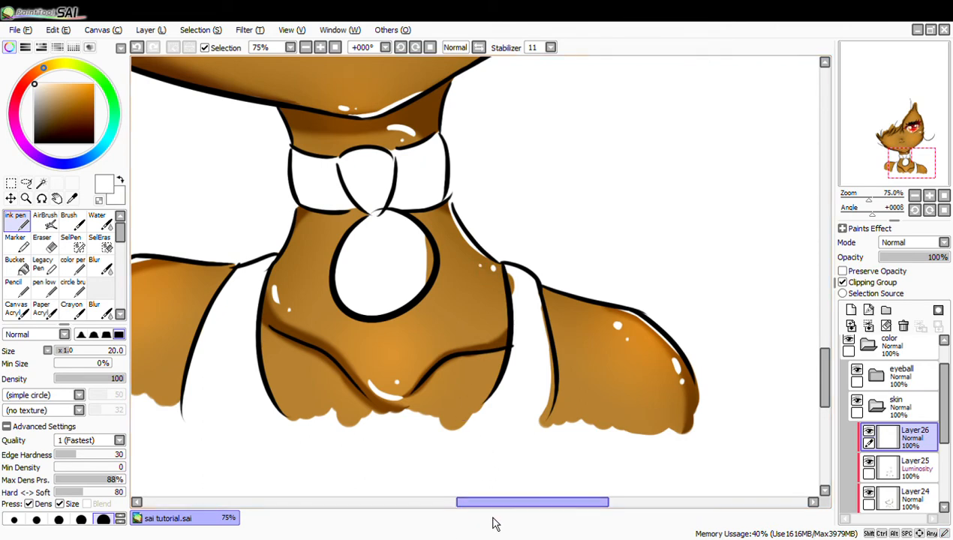
Ink a short curved white highlight with a small dot on the forehead above the eye
left_click_drag(510, 506, 474, 505)
left_click_drag(828, 397, 828, 323)
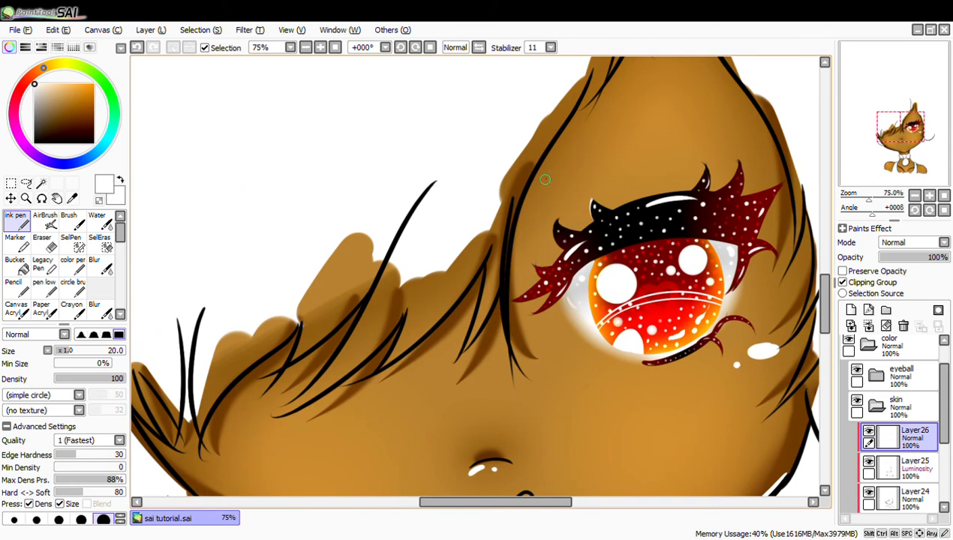
key("ctrl+z")
left_click_drag(823, 321, 822, 313)
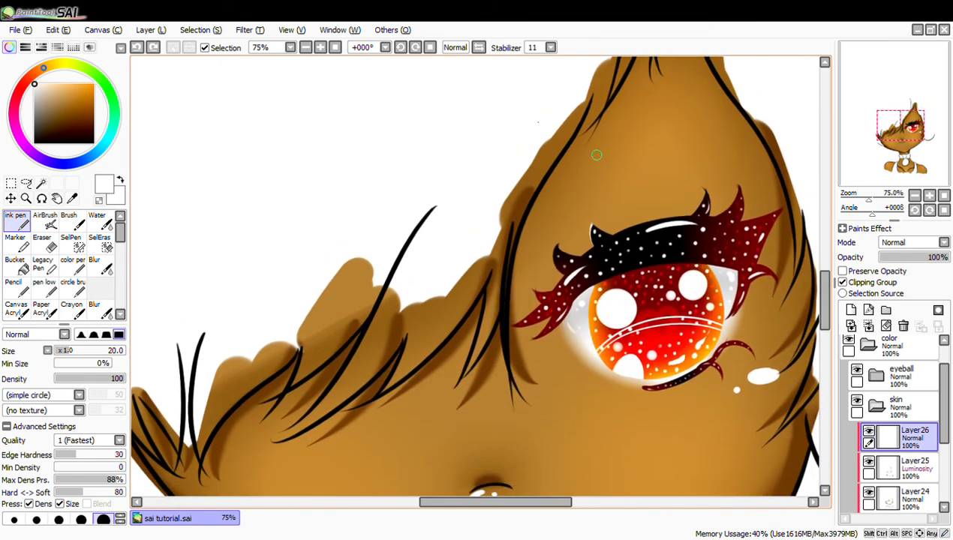
left_click(546, 282)
key("ctrl+z")
left_click_drag(693, 146, 714, 156)
left_click(307, 47)
left_click(307, 48)
left_click(321, 47)
left_click(321, 48)
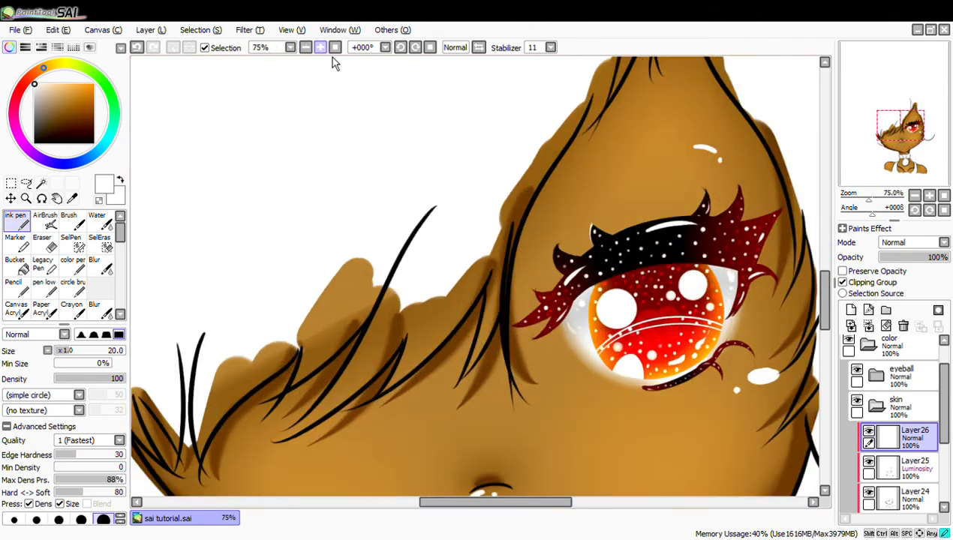
Try to ink a white oval shine mark on the left cheek beside the hair strands
scroll(488, 503, "left", 3)
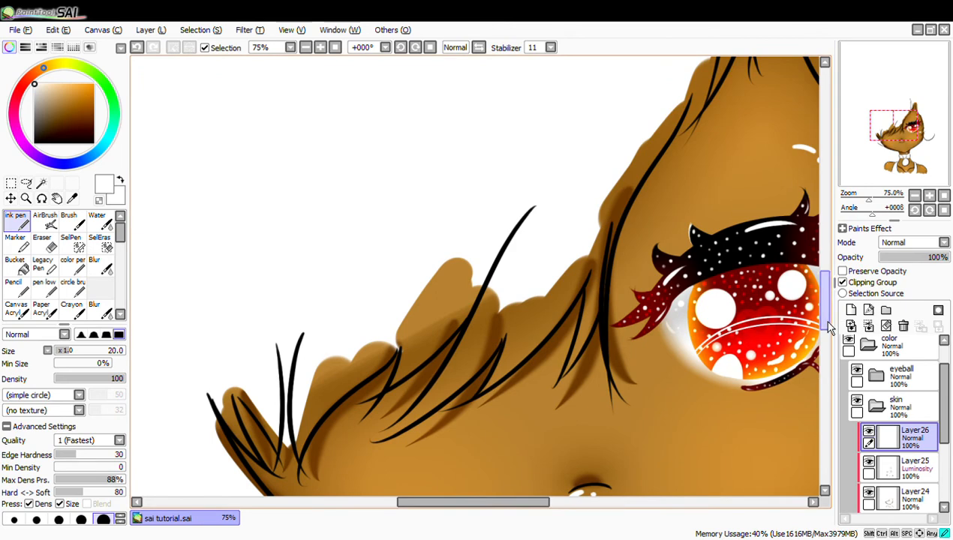
scroll(819, 330, "down", 5)
left_click_drag(327, 302, 322, 307)
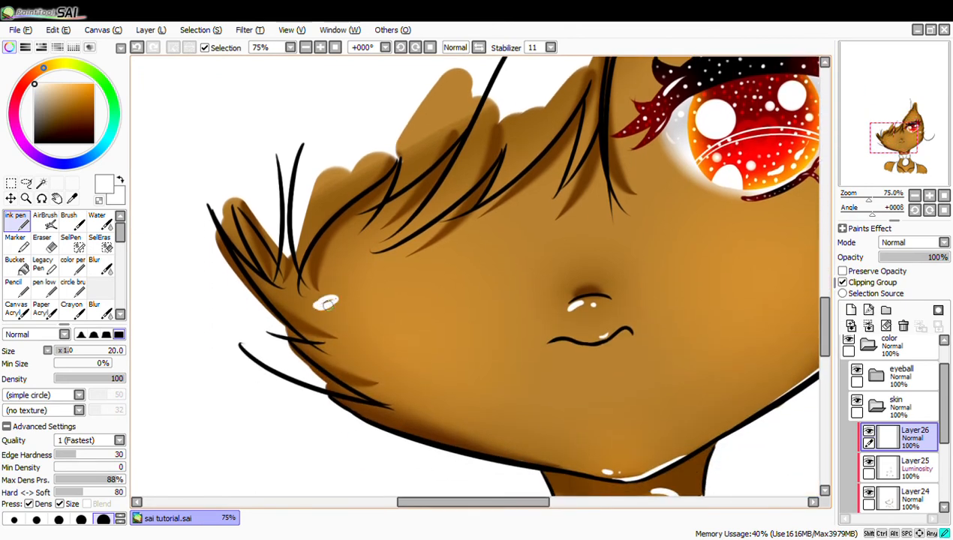
left_click(310, 48)
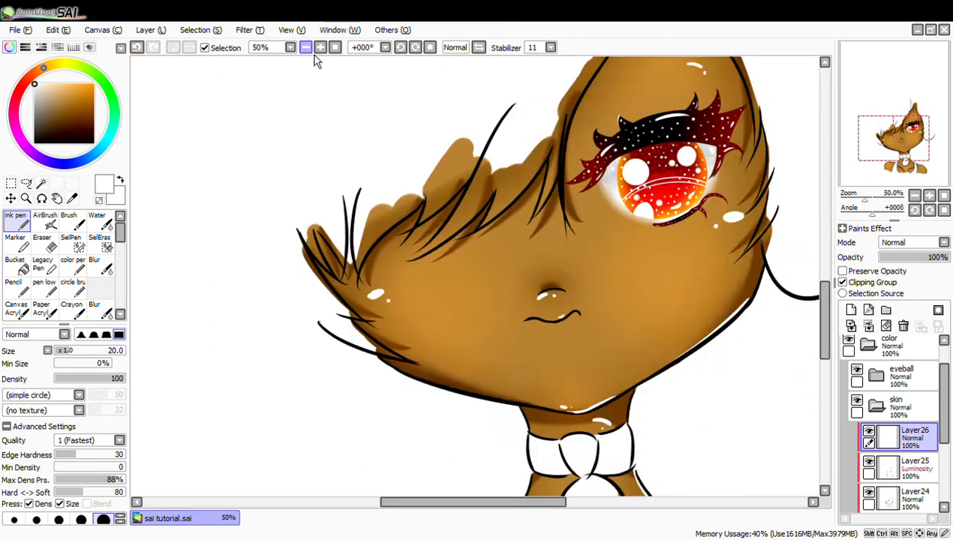
left_click(309, 48)
left_click(321, 48)
left_click(322, 48)
left_click_drag(494, 504, 525, 513)
key("ctrl+z")
key("ctrl+z")
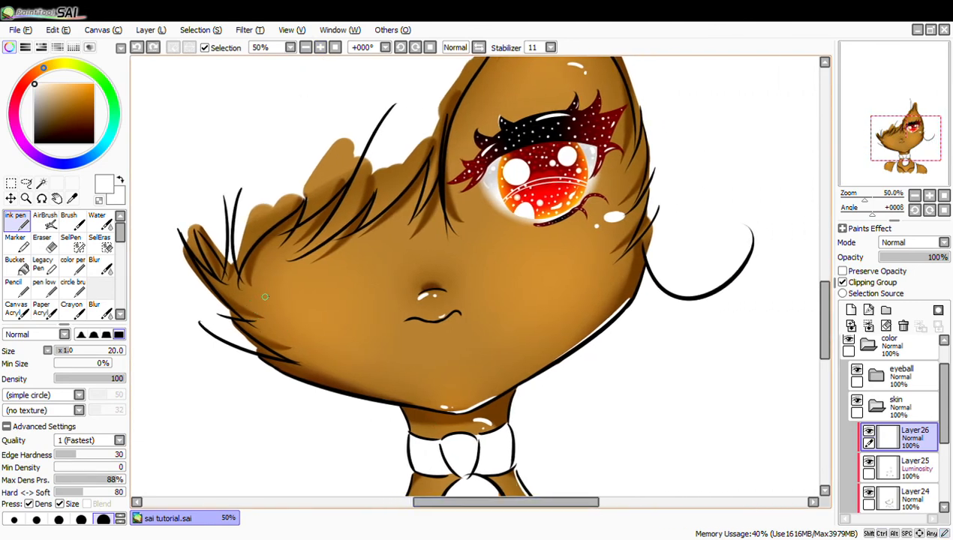
Ink a white oval highlight with a small dot beside it on the left cheek
left_click_drag(267, 297, 272, 298)
left_click(305, 47)
left_click(306, 47)
left_click(321, 48)
left_click(320, 47)
left_click(305, 47)
left_click(305, 47)
left_click(305, 47)
left_click(321, 47)
left_click(320, 48)
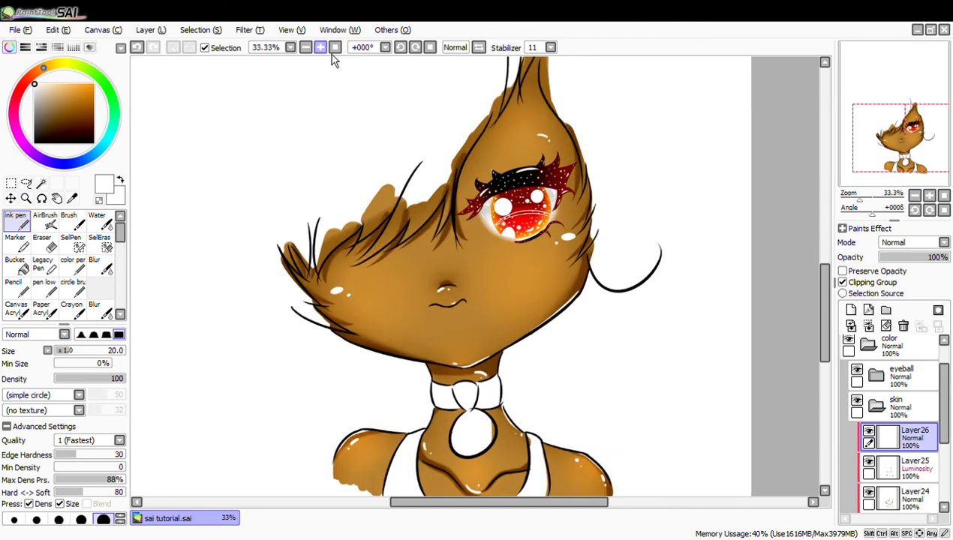
left_click(320, 48)
left_click(320, 48)
mouse_move(521, 506)
left_mouse_down()
mouse_move(506, 509)
mouse_move(515, 507)
left_mouse_up()
Collapse the skin folder, open the inking folder, check its layers by toggling their visibility, and select Layer19
left_click(878, 409)
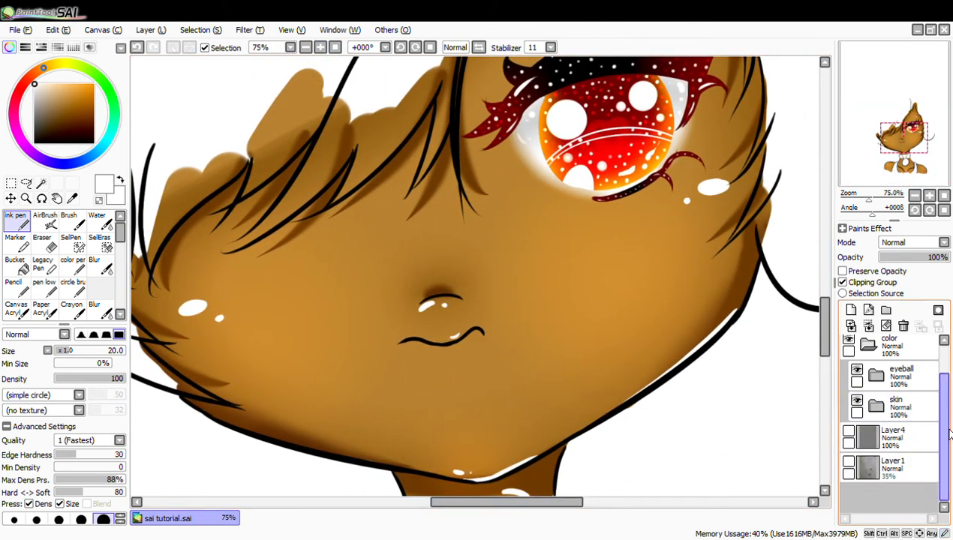
left_click_drag(944, 425, 943, 404)
left_click(868, 372)
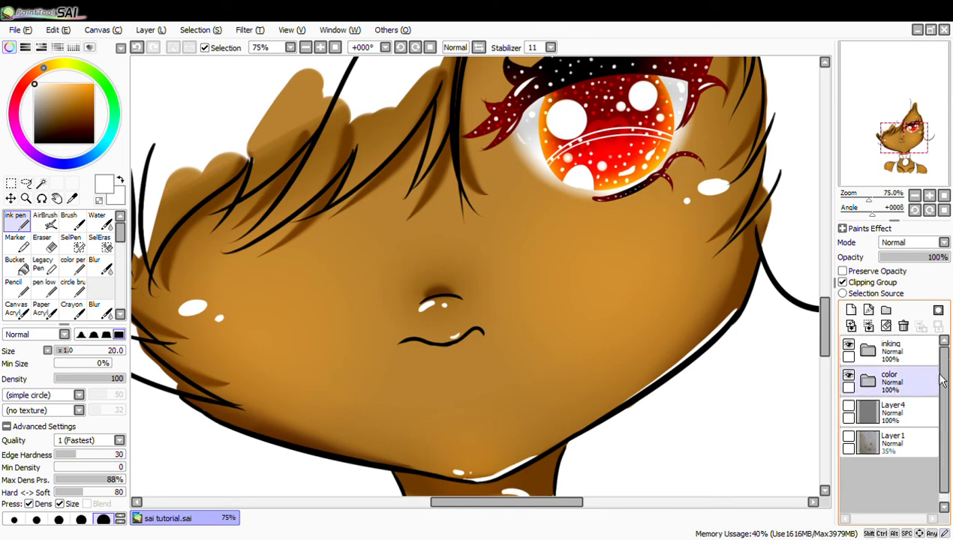
left_click(868, 344)
left_click(863, 384)
left_click(856, 375)
left_click(857, 375)
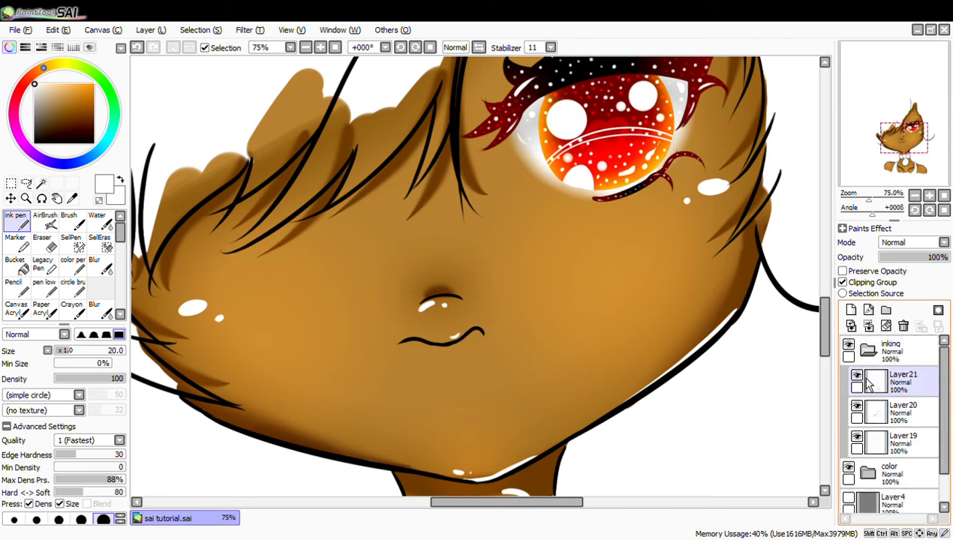
left_click(863, 415)
left_click(858, 409)
left_click(857, 409)
left_click(857, 409)
left_click(857, 410)
left_click(868, 448)
left_click(858, 438)
left_click(857, 437)
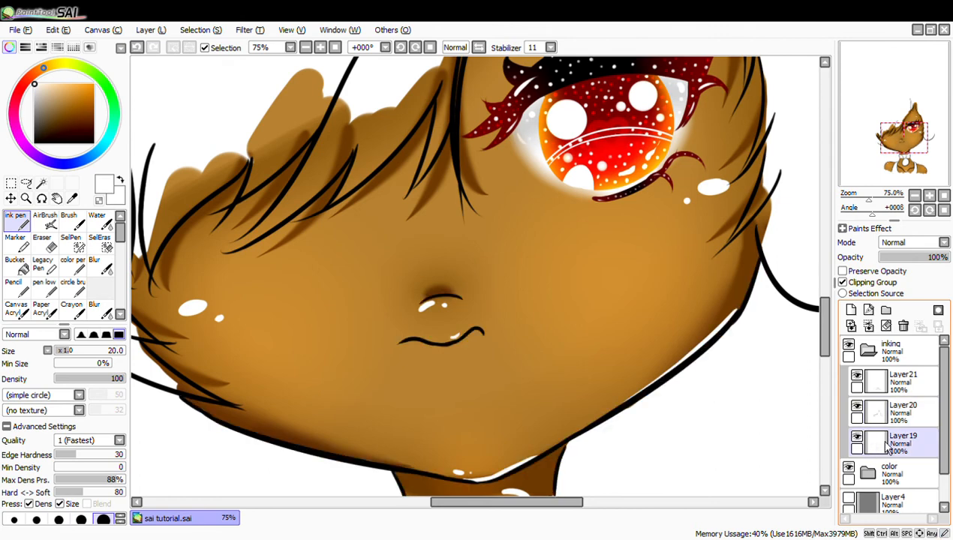
left_click(871, 446)
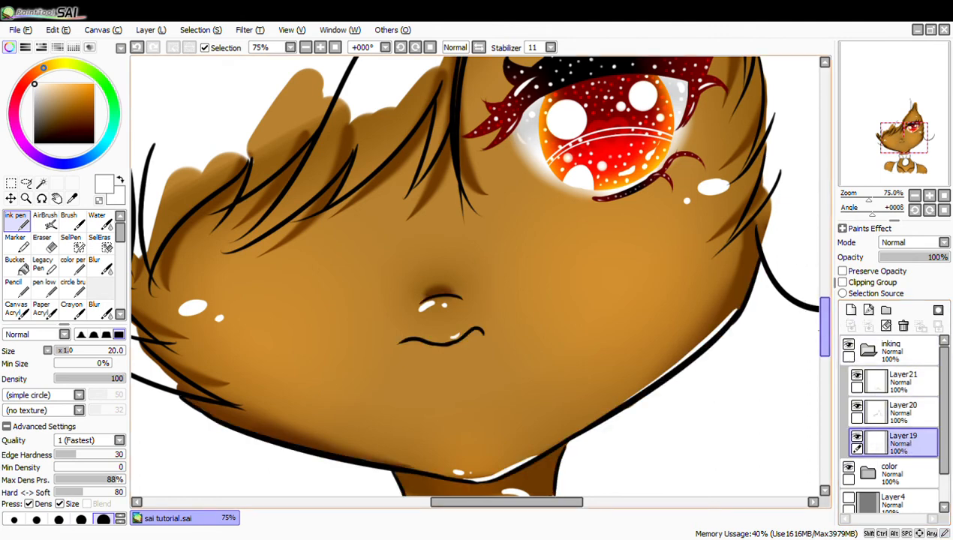
Preserve Layer19's opacity and mix a dark reddish brown from the neck shadow colour
scroll(833, 368, "down", 2)
scroll(834, 368, "up", 1)
left_click(844, 271)
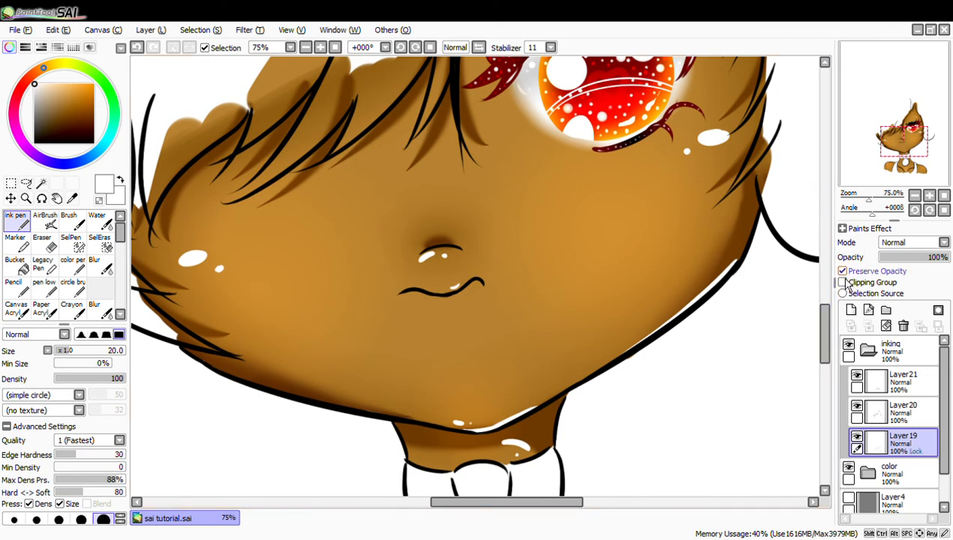
scroll(825, 330, "down", 1)
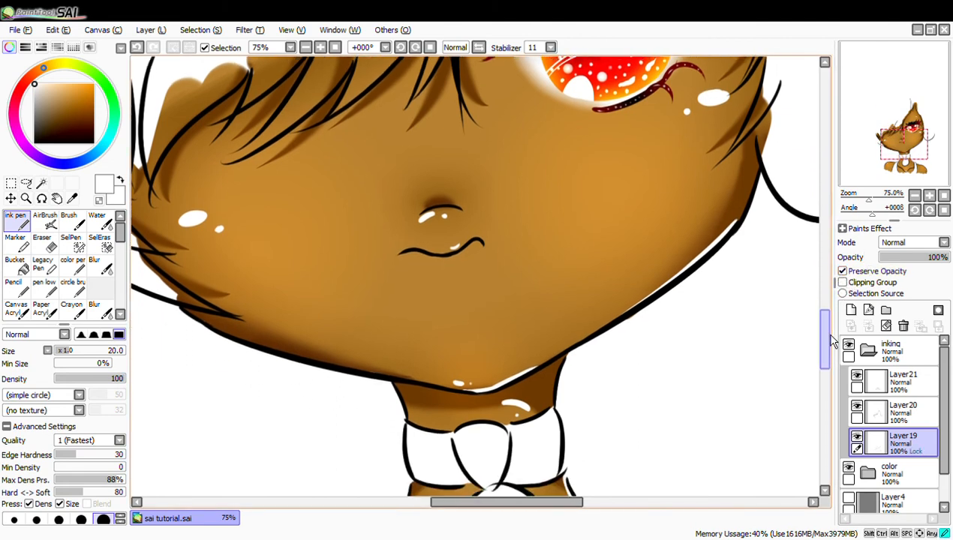
left_click(546, 379, "alt")
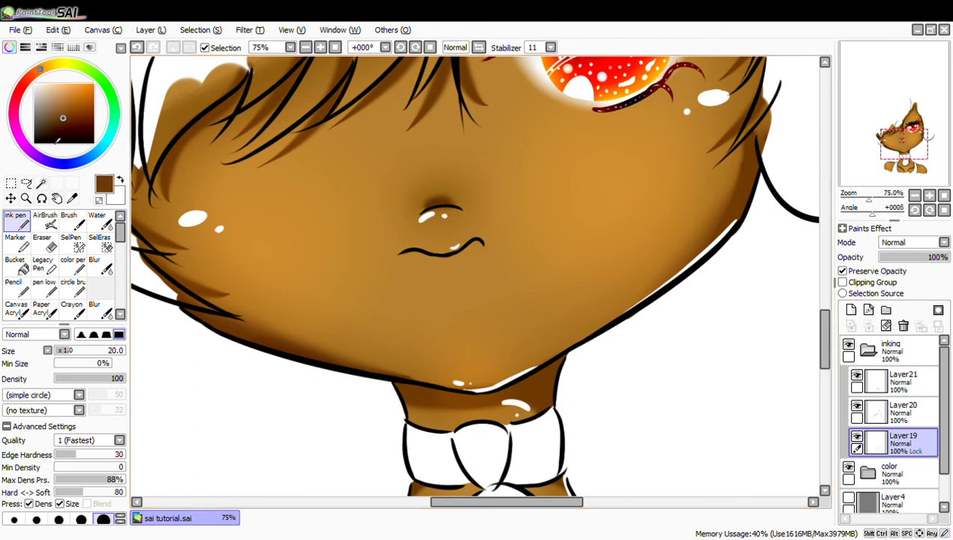
left_click_drag(68, 119, 70, 124)
Recolour the face, nose, mouth, neck and shoulder line art dark reddish brown with the ink pen at size 500
left_click(9, 47)
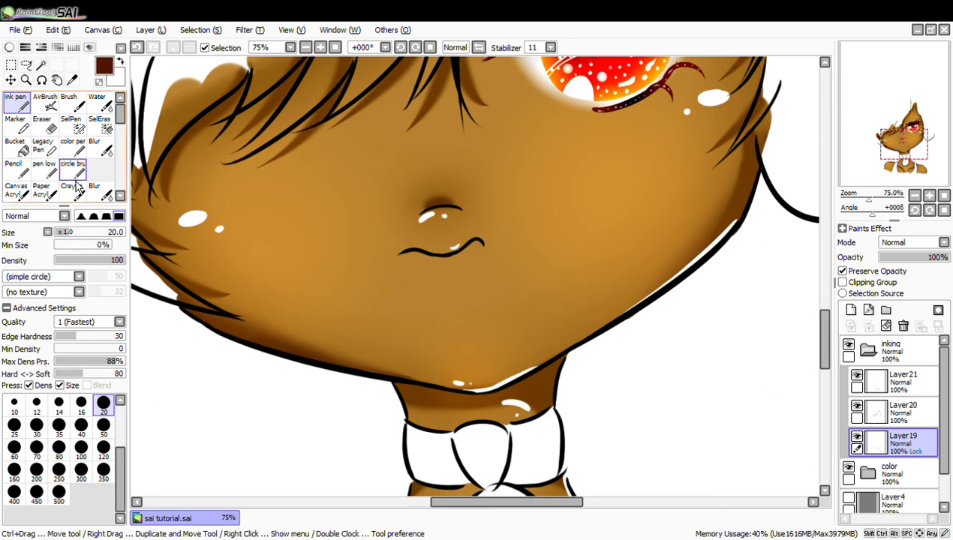
left_click(58, 495)
left_click(306, 47)
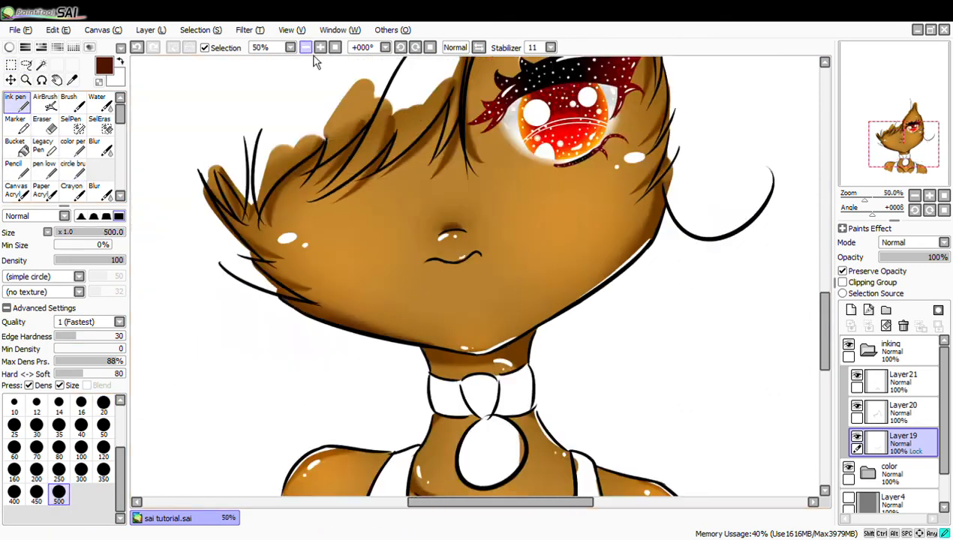
left_click(305, 47)
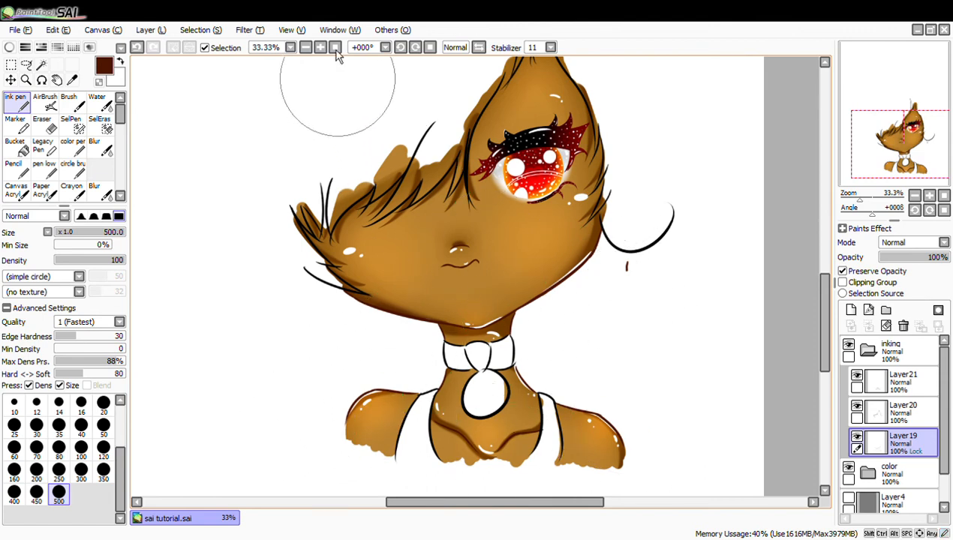
scroll(340, 100, "up", 3)
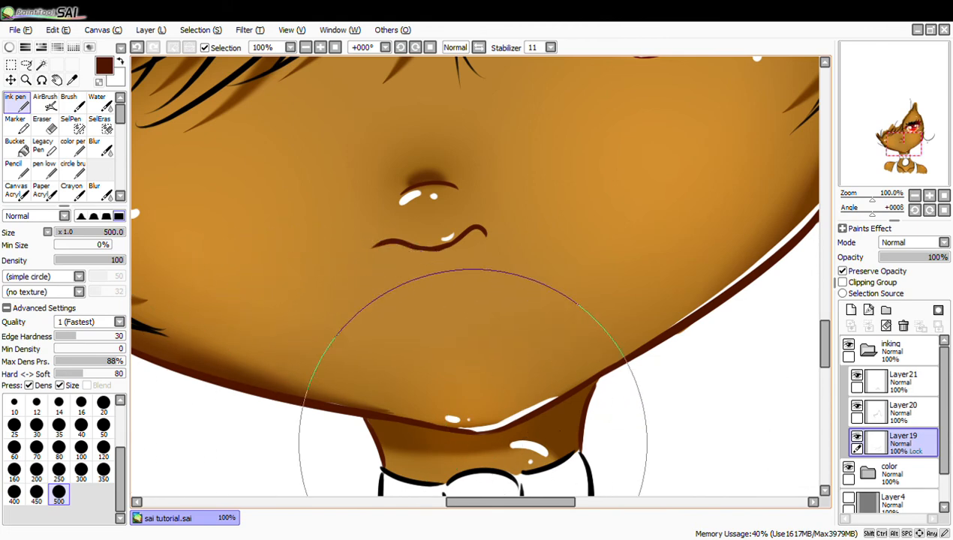
scroll(310, 59, "down", 4)
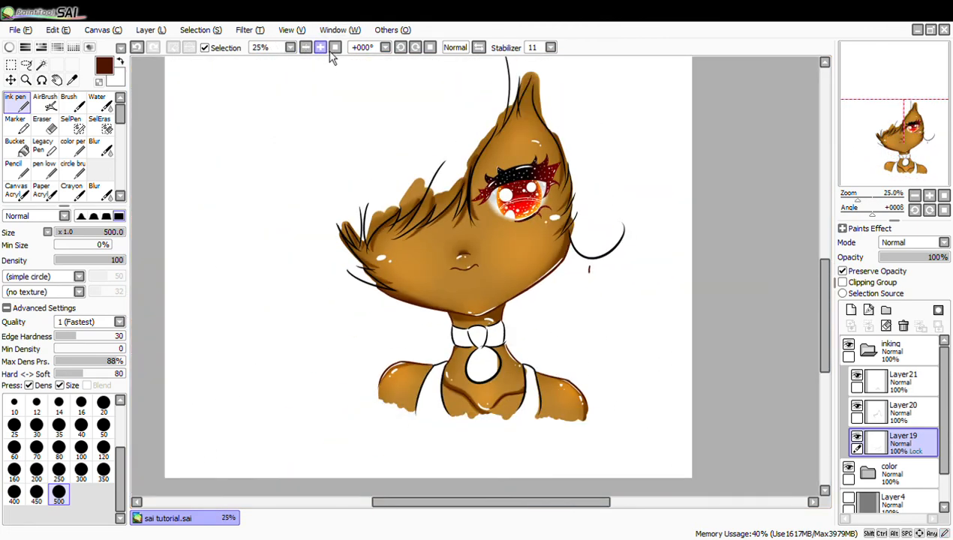
scroll(323, 56, "up", 3)
scroll(313, 55, "down", 1)
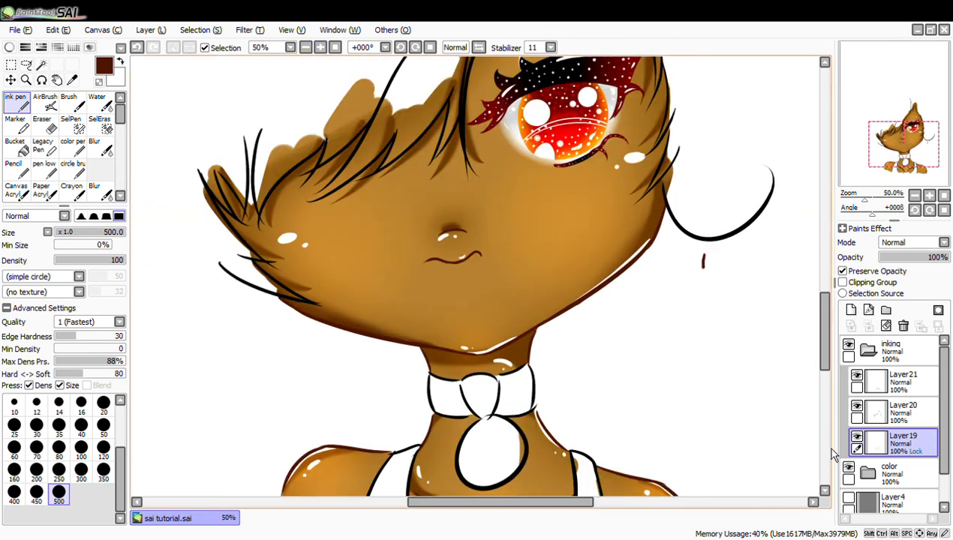
Close the inking folder, open the skin folder inside color, and select the base skin layer, Layer22
left_click(869, 350)
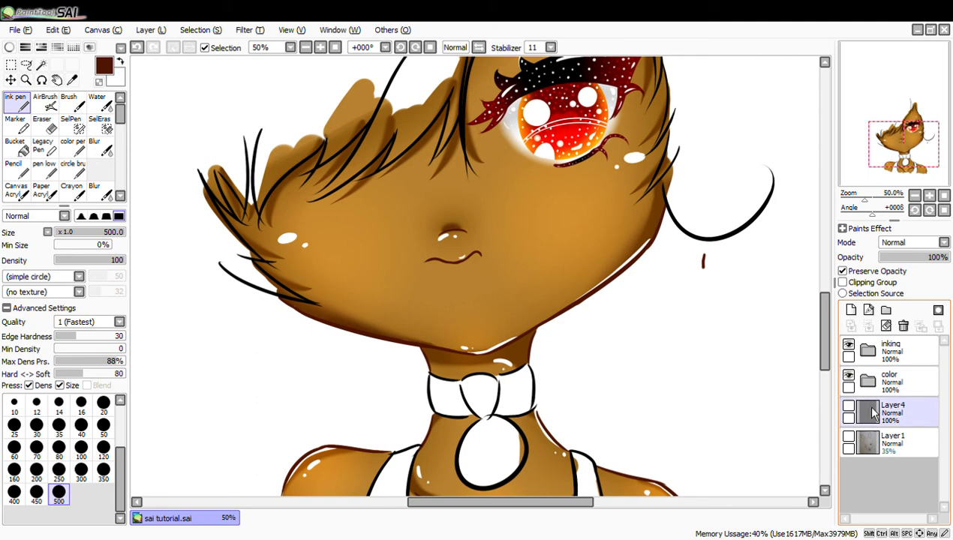
left_click(867, 381)
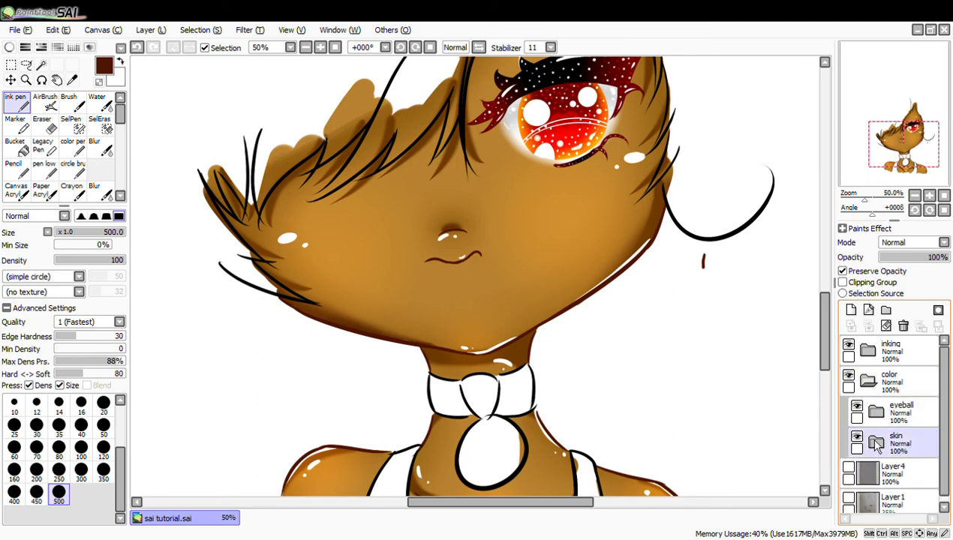
left_click(883, 446)
scroll(948, 441, "down", 3)
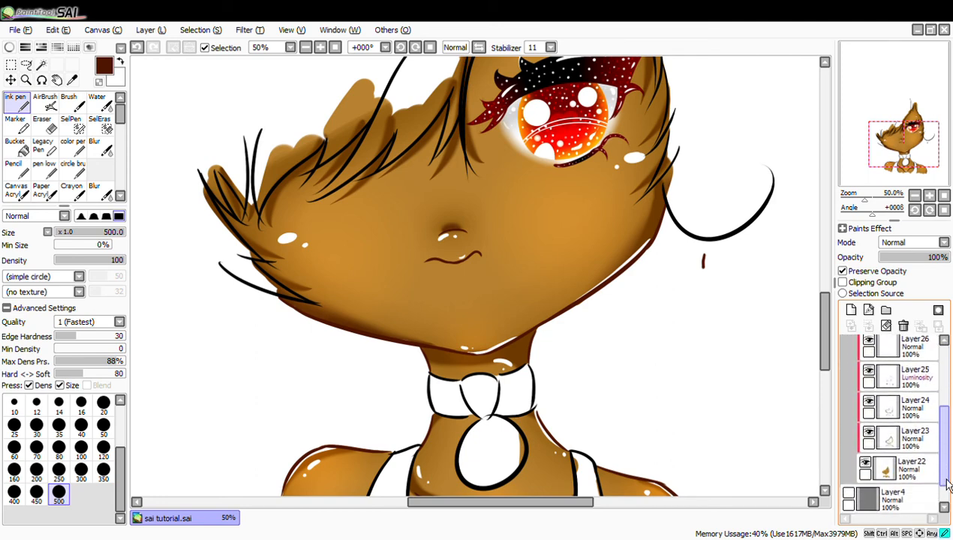
left_click(901, 469)
left_click_drag(826, 367, 827, 343)
Erase the skin colour from the narrow gap between the hair strands just left of the eye
left_click(108, 432)
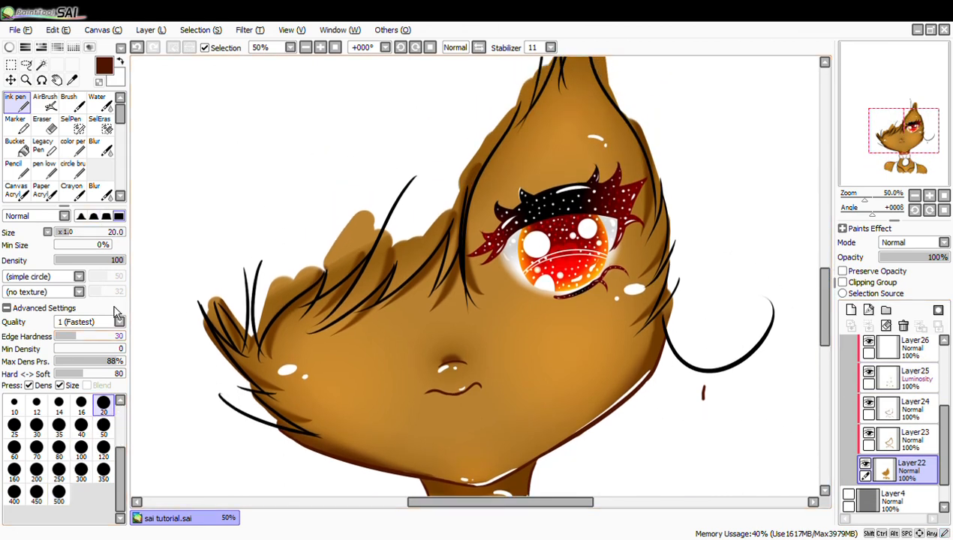
left_click(42, 124)
left_click(321, 48)
left_click(321, 48)
left_click(322, 48)
left_click_drag(418, 132, 404, 230)
left_click_drag(424, 151, 396, 239)
mouse_move(421, 177)
left_mouse_down()
mouse_move(379, 275)
mouse_move(424, 179)
mouse_move(370, 282)
left_mouse_up()
key("ctrl+z")
mouse_move(397, 230)
left_mouse_down()
mouse_move(356, 315)
mouse_move(386, 185)
left_mouse_up()
key("ctrl+z")
mouse_move(359, 309)
left_mouse_down()
mouse_move(370, 281)
mouse_move(348, 316)
left_mouse_up()
key("ctrl+z")
mouse_move(379, 253)
left_mouse_down()
mouse_move(422, 86)
mouse_move(433, 81)
mouse_move(431, 161)
left_mouse_up()
Erase the skin colour along the outer edge of the long fringe strand left of the eye
left_click_drag(402, 90, 326, 200)
left_click_drag(400, 106, 314, 237)
left_click_drag(351, 184, 239, 304)
left_click_drag(314, 238, 232, 315)
mouse_move(303, 234)
left_mouse_down()
mouse_move(317, 224)
mouse_move(214, 331)
left_mouse_up()
mouse_move(505, 503)
left_mouse_down()
mouse_move(478, 533)
mouse_move(467, 532)
left_mouse_up()
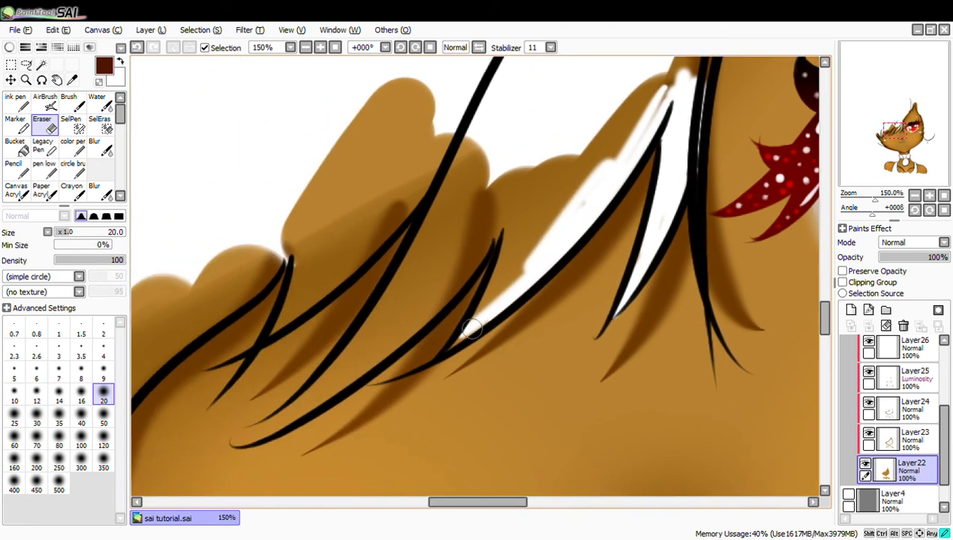
Clear the remaining skin colour above the long fringe strand, down into the gap beside the next strand
left_click_drag(467, 335, 448, 348)
left_click_drag(487, 317, 507, 289)
mouse_move(462, 327)
left_mouse_down()
mouse_move(453, 341)
mouse_move(502, 218)
left_mouse_up()
mouse_move(484, 278)
left_mouse_down()
mouse_move(485, 300)
mouse_move(560, 225)
left_mouse_up()
mouse_move(488, 302)
left_mouse_down()
mouse_move(506, 233)
mouse_move(540, 231)
mouse_move(567, 200)
mouse_move(558, 217)
mouse_move(587, 195)
mouse_move(520, 221)
mouse_move(561, 174)
mouse_move(596, 170)
mouse_move(680, 110)
left_mouse_up()
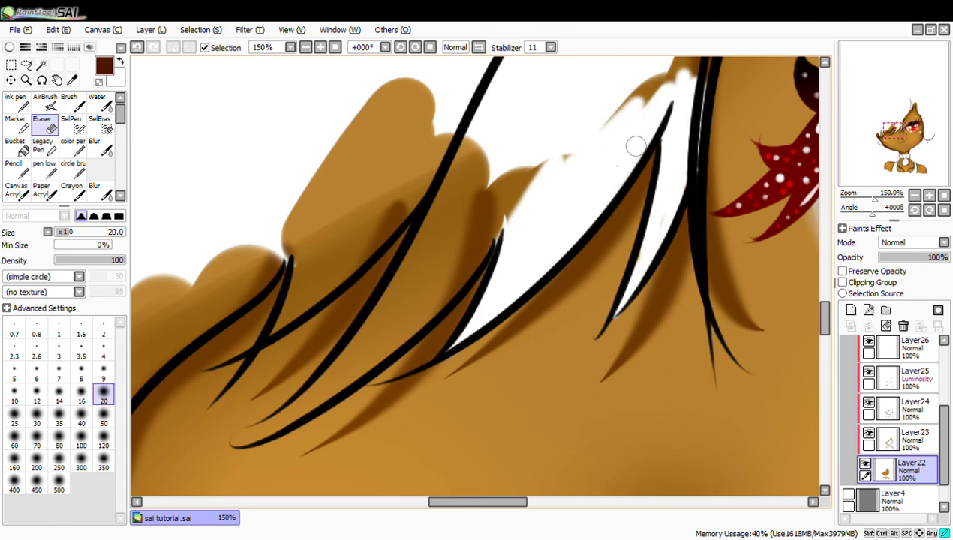
left_click(306, 48)
left_click(306, 49)
left_click(307, 48)
left_click(306, 49)
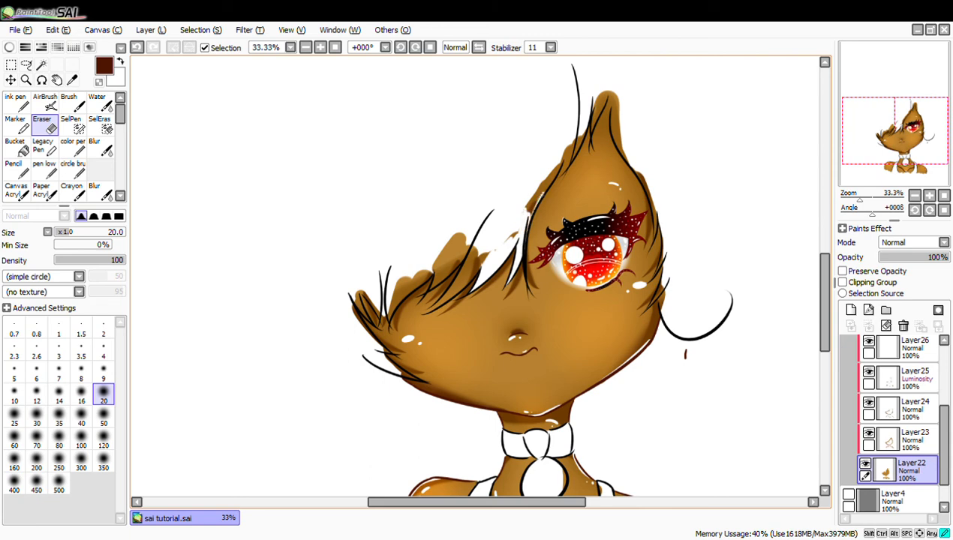
Erase the spilled skin colour outside the forehead's left outline, up toward the pointed top of the head
key("ctrl+z")
left_click_drag(532, 201, 525, 225)
key("ctrl+z")
mouse_move(543, 175)
left_mouse_down()
mouse_move(521, 213)
mouse_move(548, 174)
left_mouse_up()
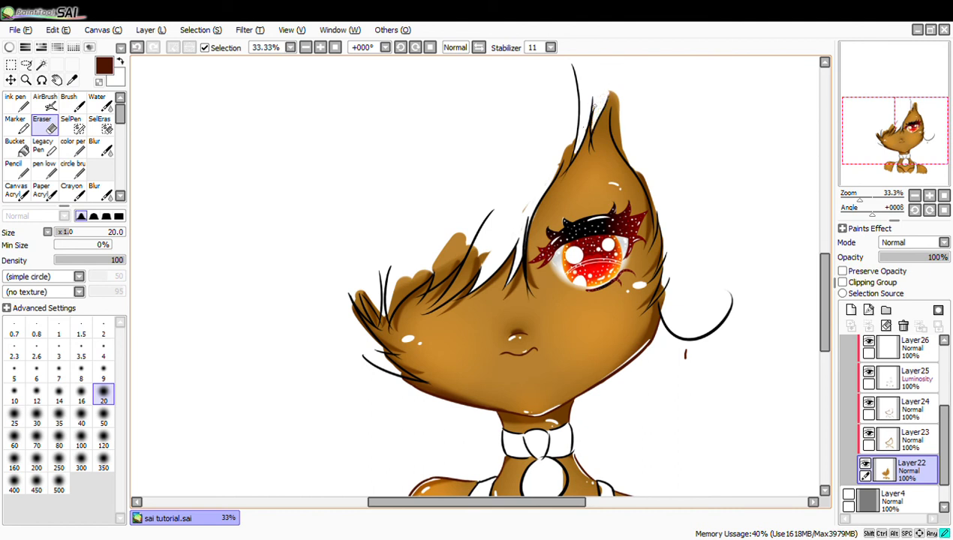
Erase the spilled skin colour outside the right outline of the forehead and temple
mouse_move(619, 111)
left_mouse_down()
mouse_move(616, 101)
mouse_move(619, 123)
left_mouse_up()
left_click_drag(642, 192, 650, 231)
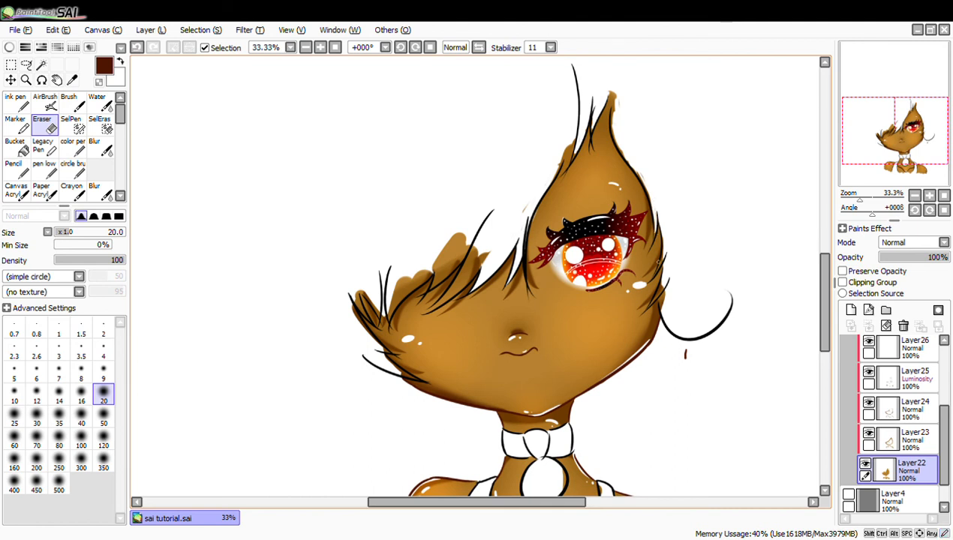
key("ctrl+z")
mouse_move(660, 271)
left_mouse_down()
mouse_move(657, 258)
mouse_move(659, 298)
left_mouse_up()
key("ctrl+z")
key("ctrl+z")
key("ctrl+z")
Erase the skin colour from the gap between the middle fringe strands
left_click_drag(481, 268, 443, 298)
left_click_drag(480, 260, 434, 302)
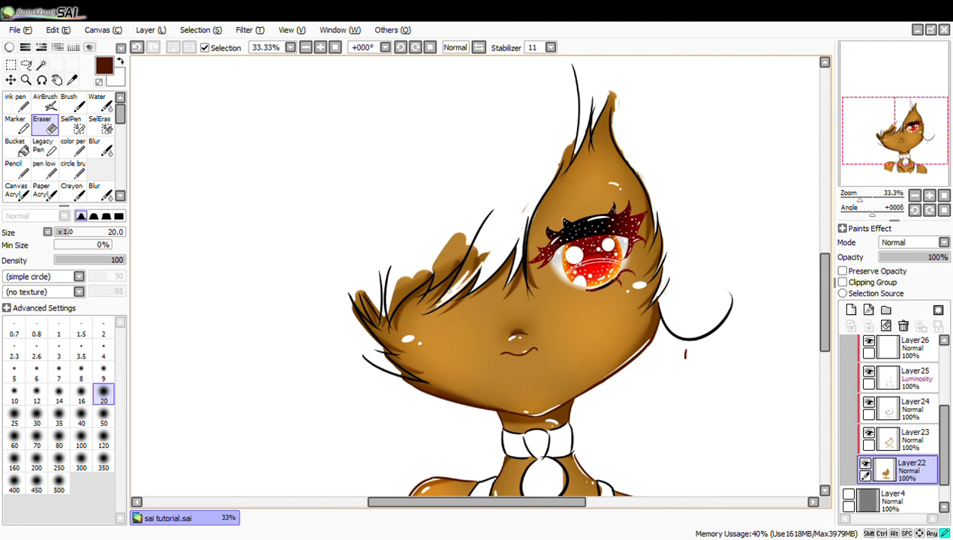
left_click_drag(458, 285, 479, 257)
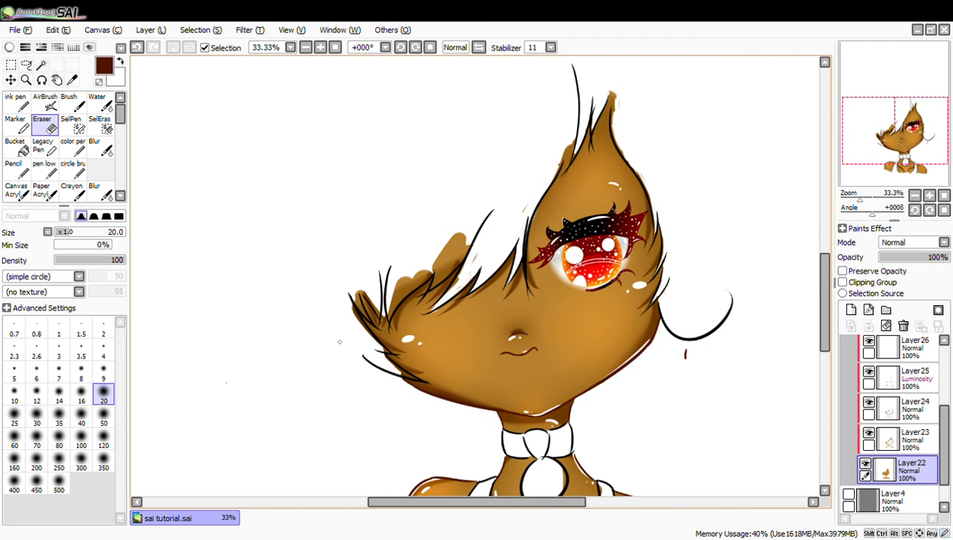
Erase the spilled skin colour above the left fringe and around the left hair tuft with the eraser at size 50
left_click(103, 414)
mouse_move(459, 278)
left_mouse_down()
mouse_move(431, 286)
mouse_move(461, 254)
mouse_move(449, 268)
mouse_move(458, 257)
mouse_move(433, 267)
mouse_move(462, 250)
mouse_move(394, 298)
mouse_move(390, 319)
mouse_move(429, 264)
mouse_move(404, 274)
mouse_move(469, 237)
mouse_move(407, 264)
mouse_move(373, 310)
mouse_move(360, 289)
mouse_move(377, 317)
left_mouse_up()
left_click_drag(377, 308, 376, 315)
mouse_move(357, 290)
left_mouse_down()
mouse_move(363, 315)
mouse_move(356, 307)
left_mouse_up()
mouse_move(360, 311)
left_mouse_down()
mouse_move(368, 319)
mouse_move(348, 299)
mouse_move(366, 331)
left_mouse_up()
mouse_move(346, 307)
left_mouse_down()
mouse_move(388, 351)
mouse_move(378, 355)
mouse_move(413, 384)
mouse_move(406, 375)
left_mouse_up()
key("ctrl+z")
left_click_drag(394, 367, 405, 374)
left_click_drag(401, 371, 390, 362)
mouse_move(829, 293)
left_mouse_down()
mouse_move(825, 387)
mouse_move(817, 357)
left_mouse_up()
left_click(306, 47)
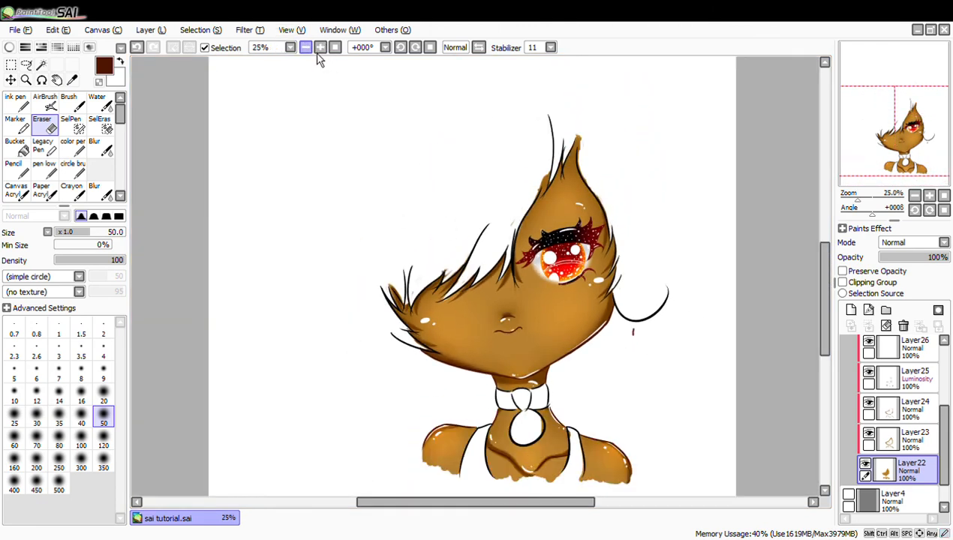
left_click(306, 47)
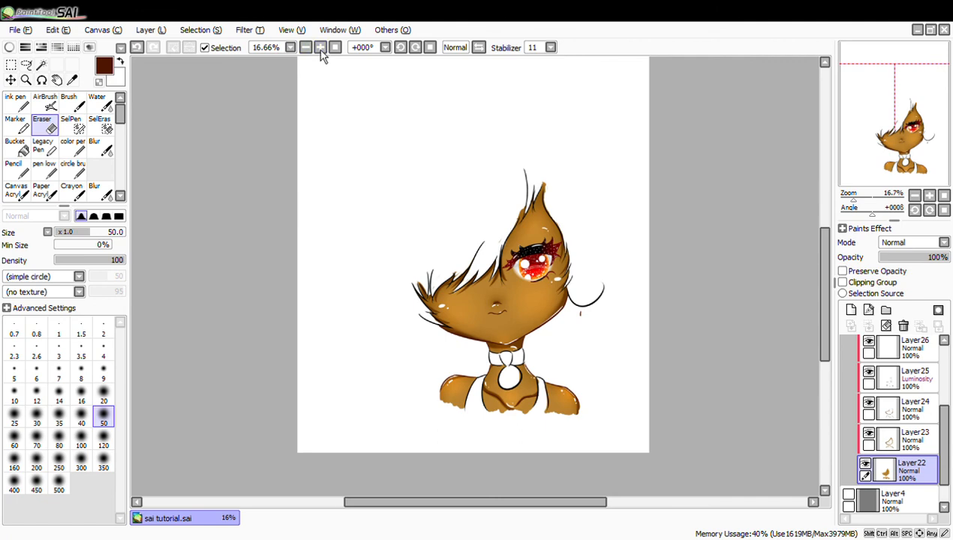
Inspect the face, fringe and head outline up close and as a whole for leftover skin colour outside the lines
left_click(321, 48)
left_click(321, 48)
left_click(320, 48)
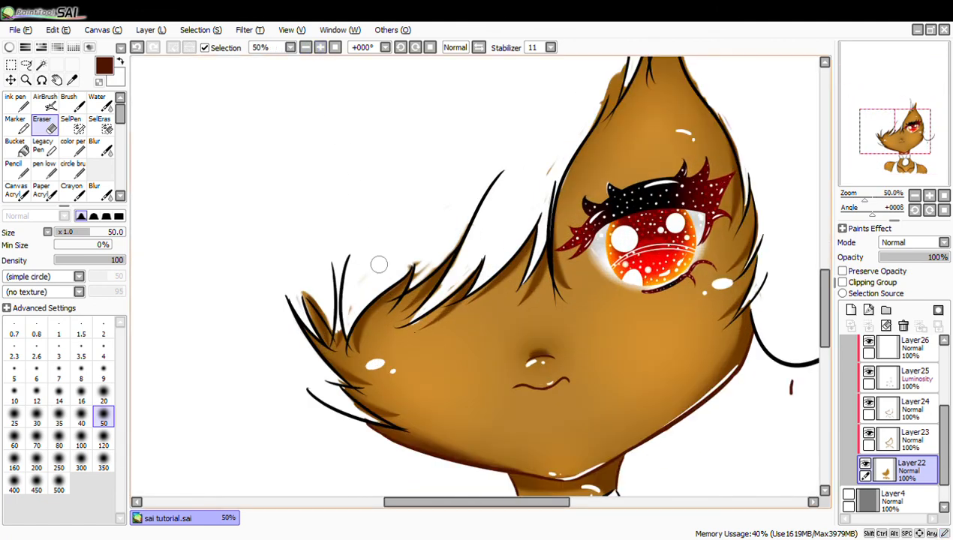
left_click_drag(502, 503, 511, 534)
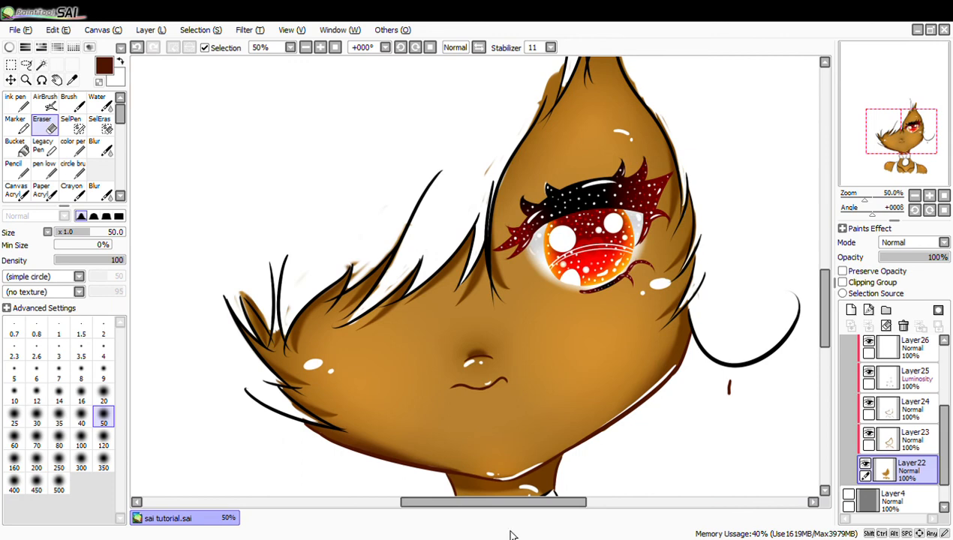
left_click(312, 51)
left_click(313, 51)
left_click(313, 51)
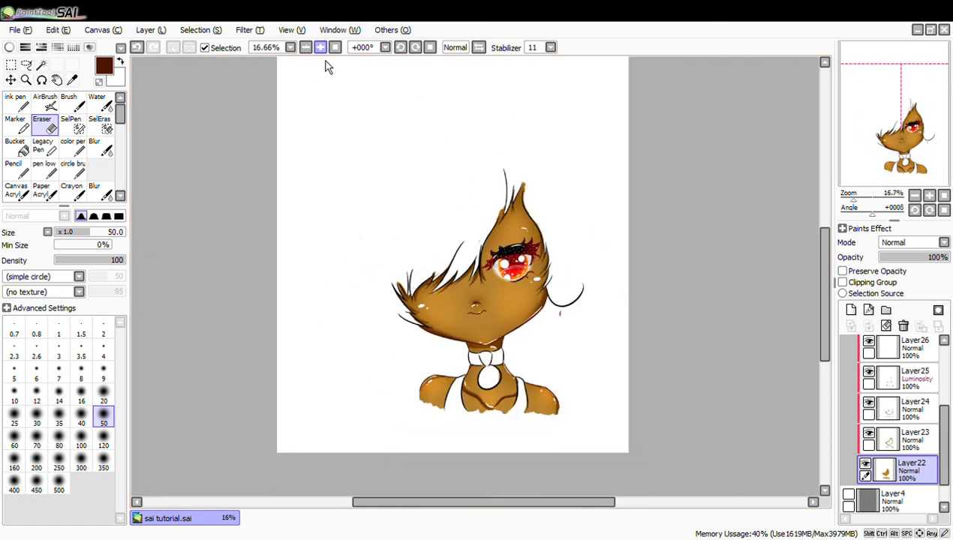
left_click(328, 52)
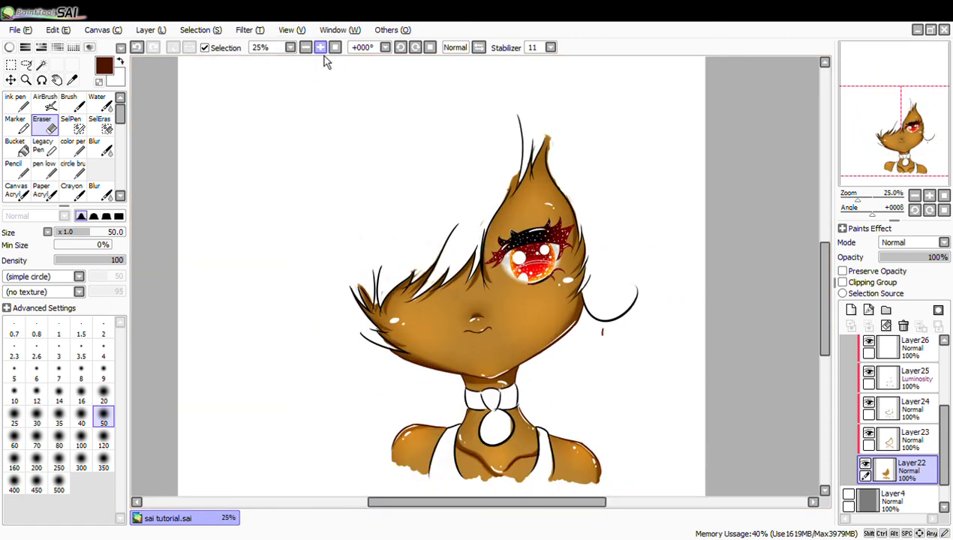
left_click(326, 52)
left_click(323, 51)
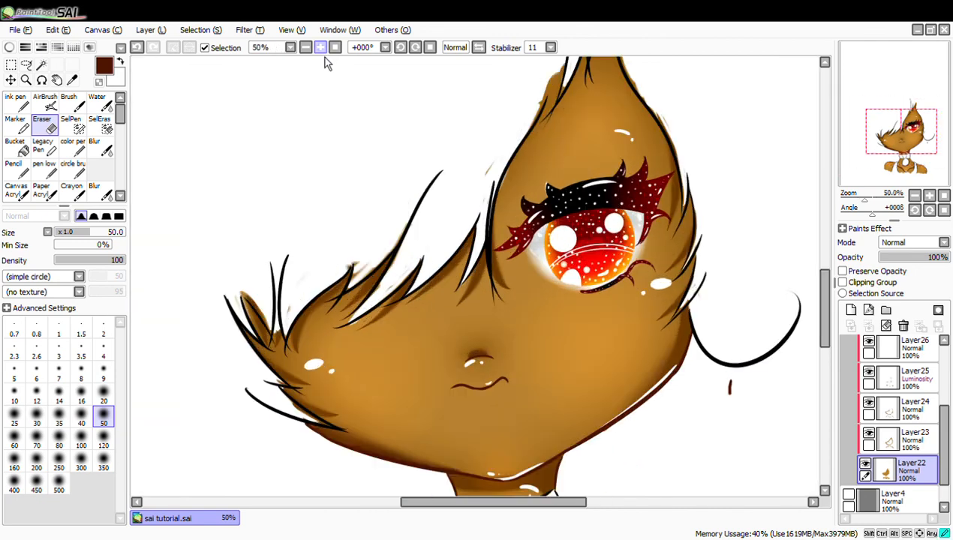
left_click_drag(827, 338, 854, 347)
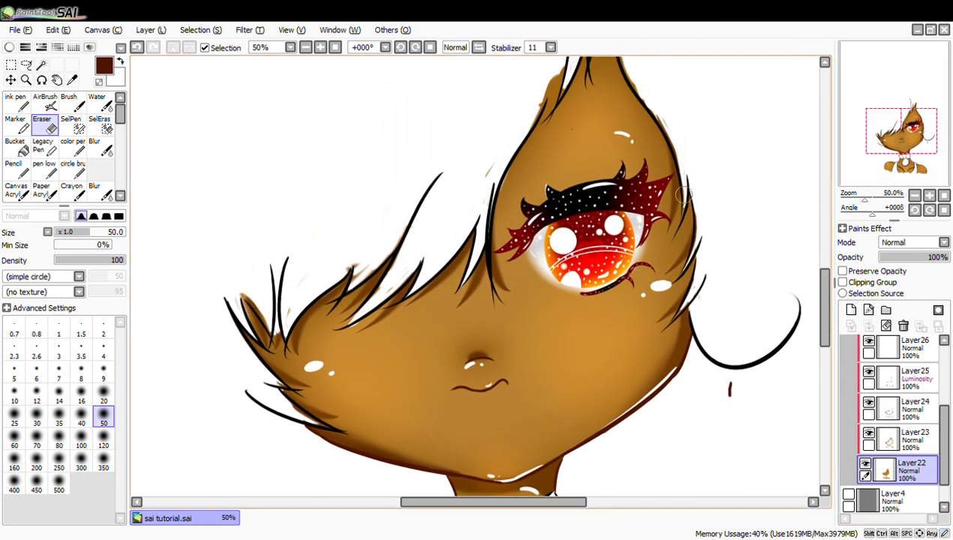
left_click(305, 49)
left_click(306, 49)
left_click(305, 49)
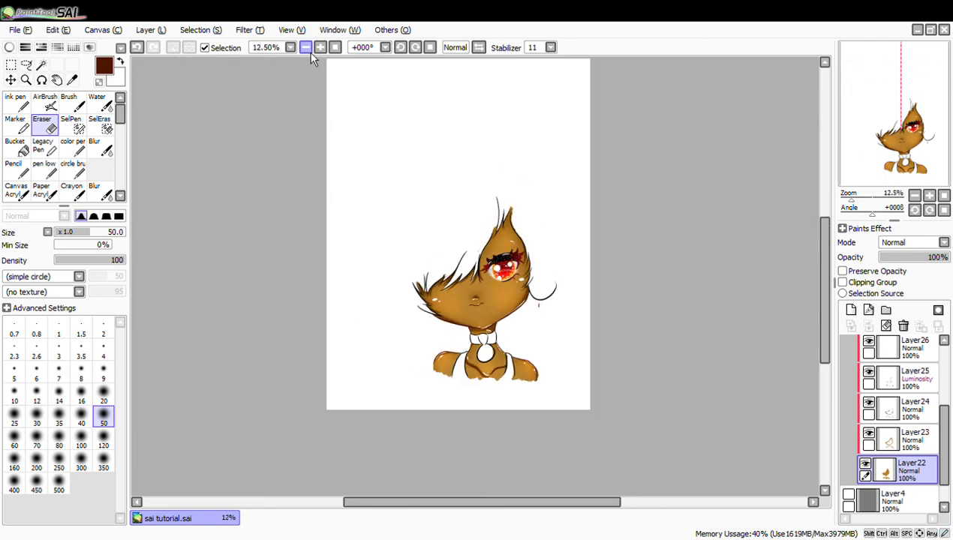
left_click(321, 47)
left_click(320, 47)
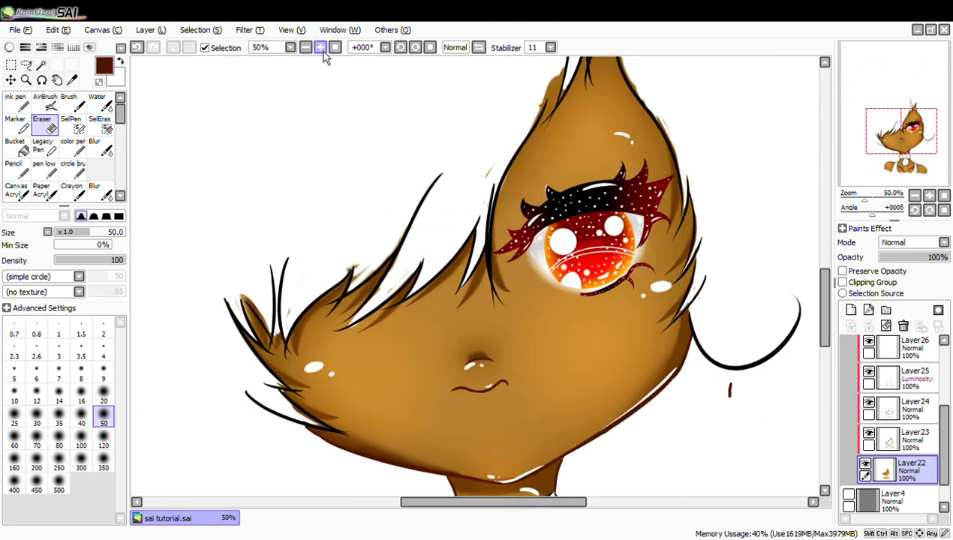
Show the pencil sketch on Layer1 beneath the coloured face as a reference for the hair and ears
left_click(320, 48)
scroll(912, 488, "down", 2)
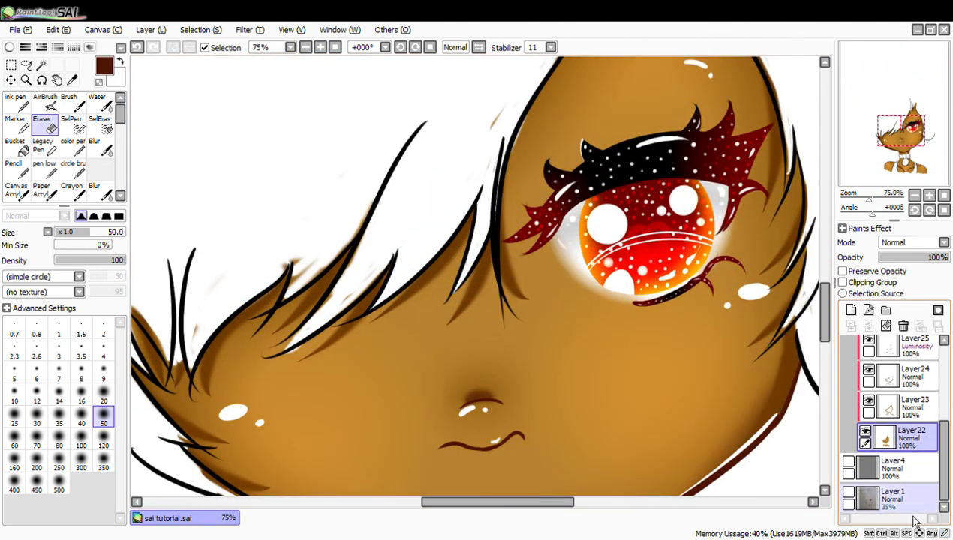
left_click(849, 496)
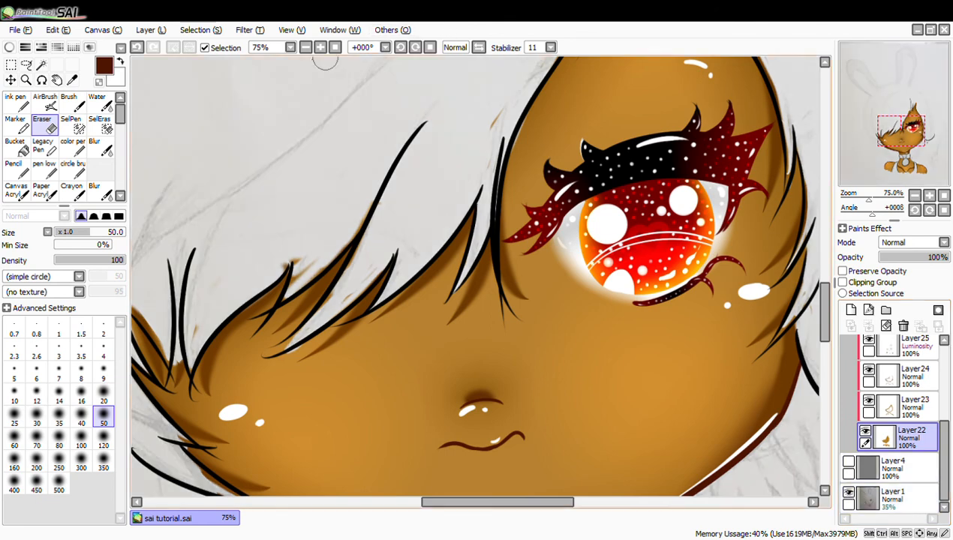
left_click(307, 50)
left_click(306, 48)
left_click(306, 48)
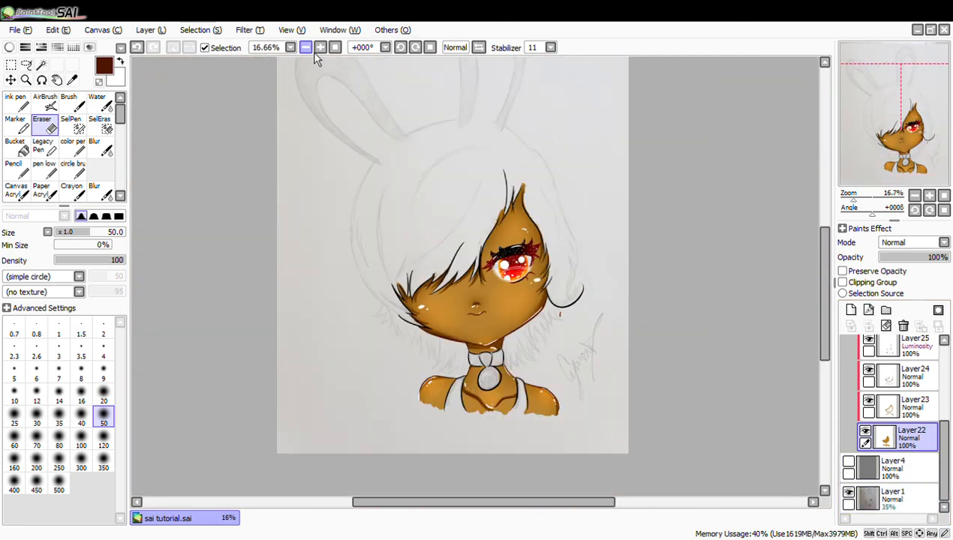
left_click(311, 50)
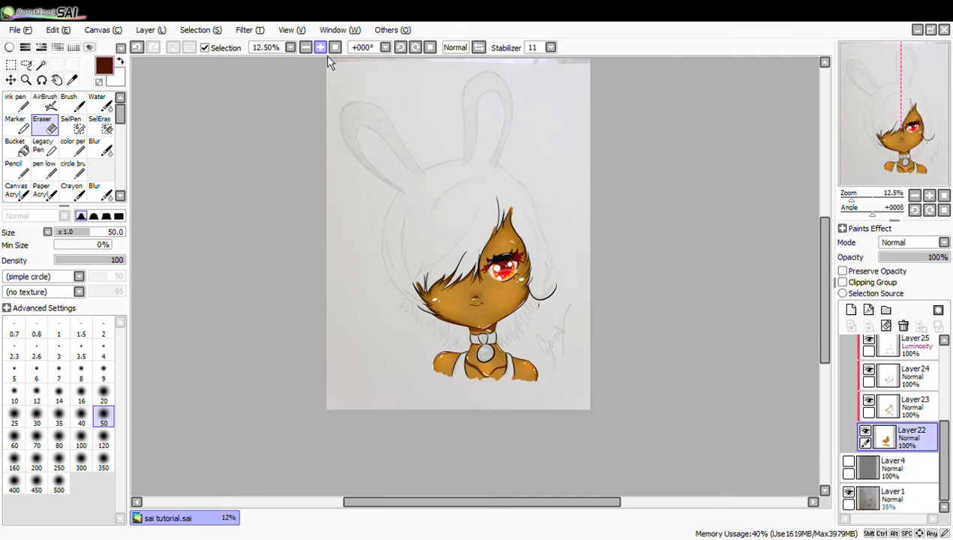
left_click(323, 51)
left_click(321, 49)
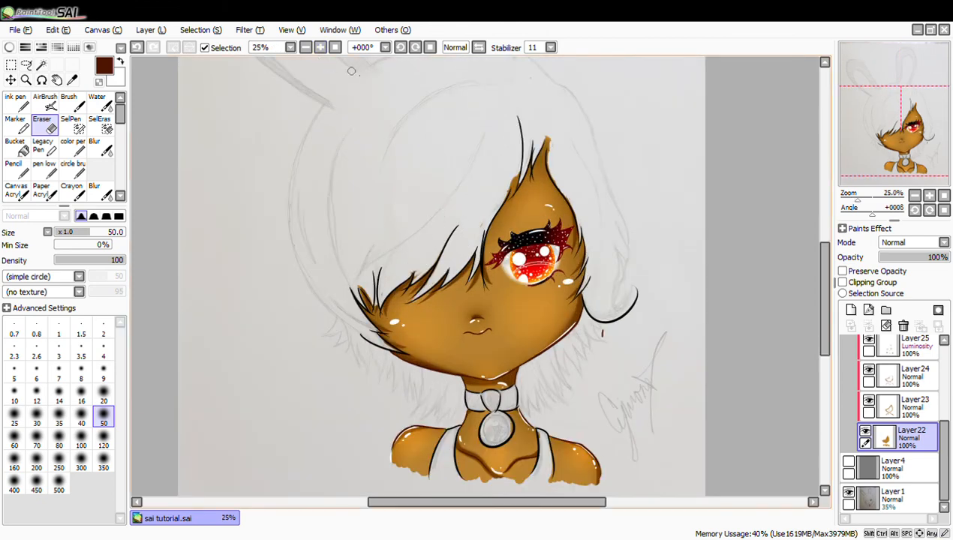